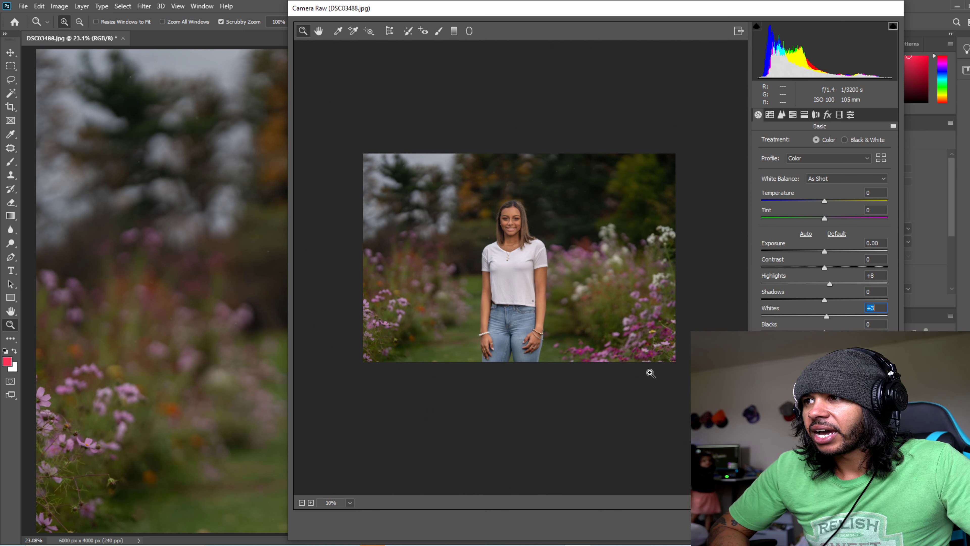
# - Examine the portrait's subject and blurred flower background at several zoom levels, returning to the full photo
pyautogui.moveTo(550, 252); pyautogui.dragTo(554, 252)
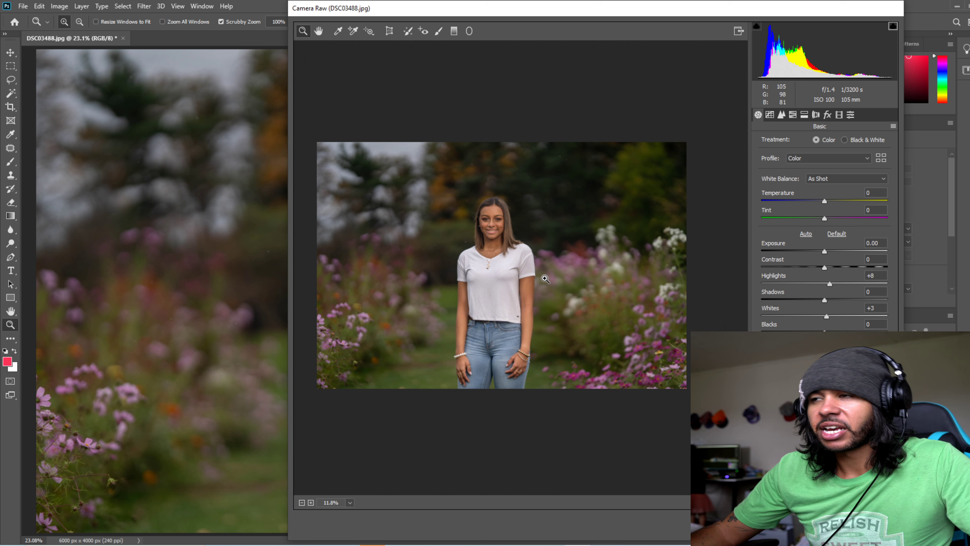
pyautogui.moveTo(499, 264); pyautogui.dragTo(501, 264)
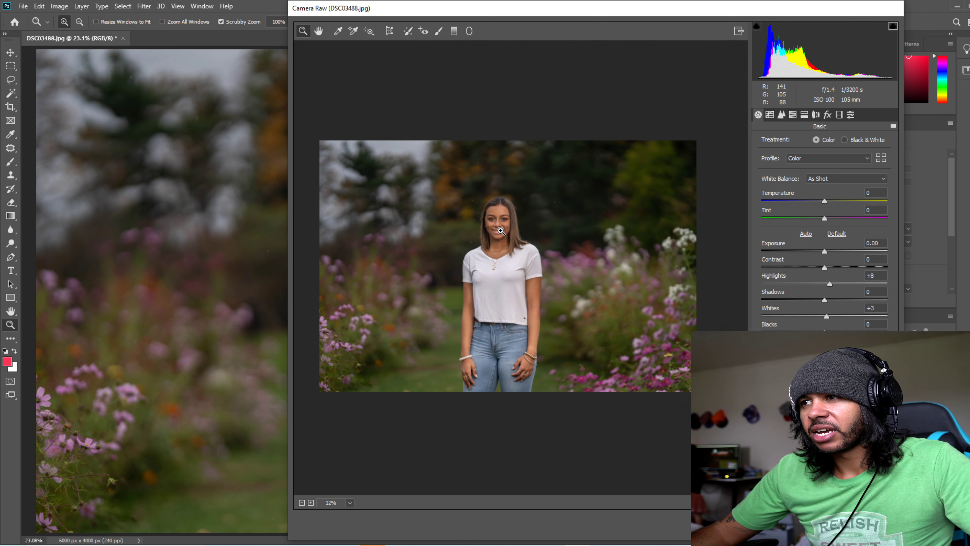
pyautogui.moveTo(502, 221); pyautogui.dragTo(467, 247)
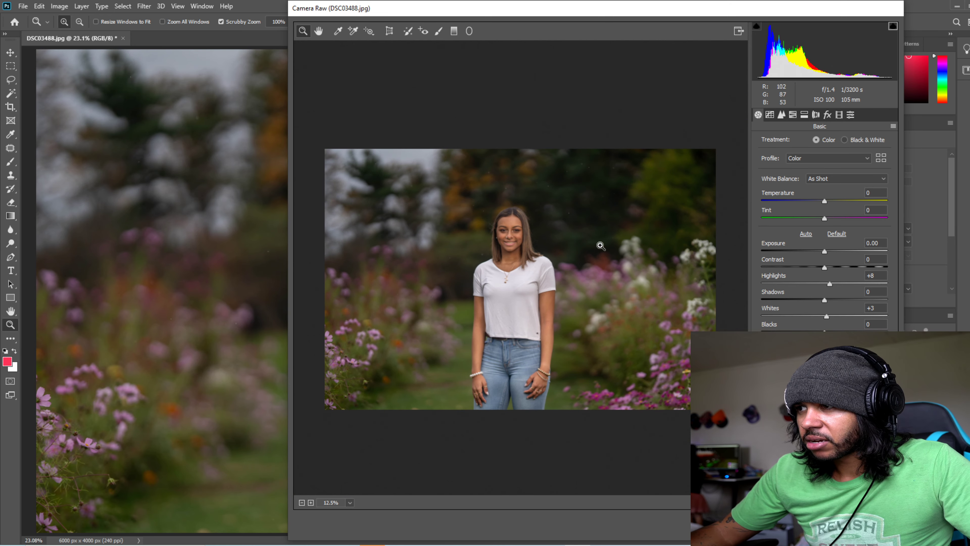
pyautogui.moveTo(601, 245); pyautogui.dragTo(476, 318)
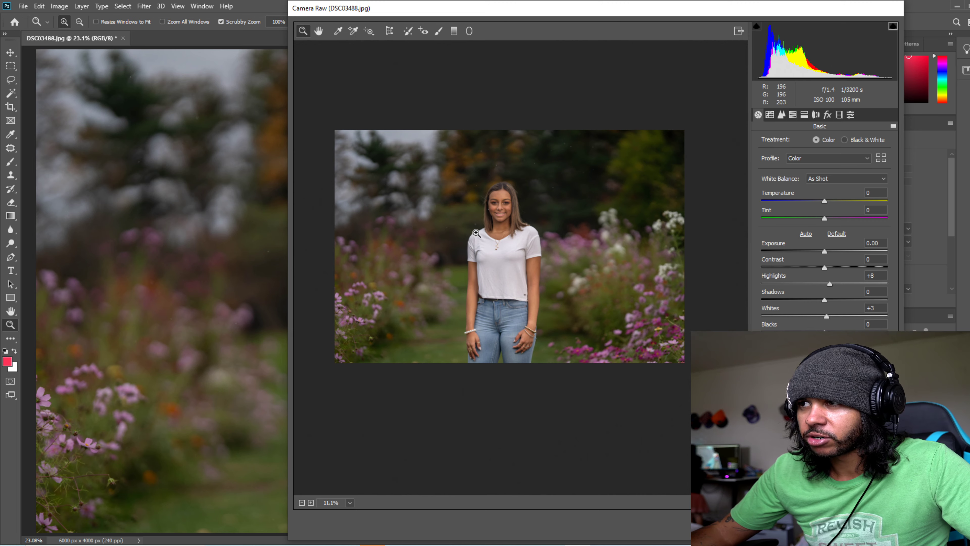
pyautogui.moveTo(498, 207); pyautogui.dragTo(522, 205)
pyautogui.moveTo(530, 250); pyautogui.dragTo(525, 272)
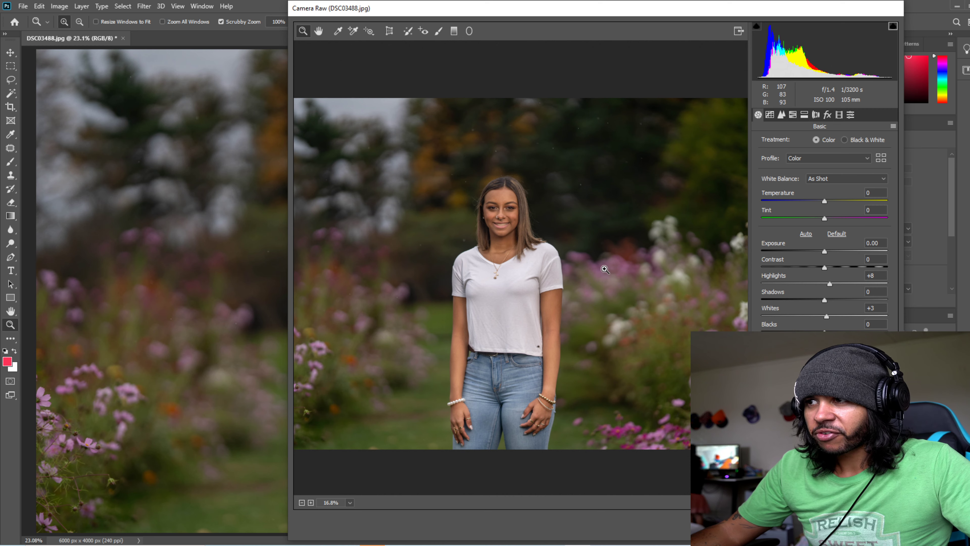
pyautogui.moveTo(604, 269); pyautogui.dragTo(547, 278)
pyautogui.rightClick(548, 277)
pyautogui.click(572, 346)
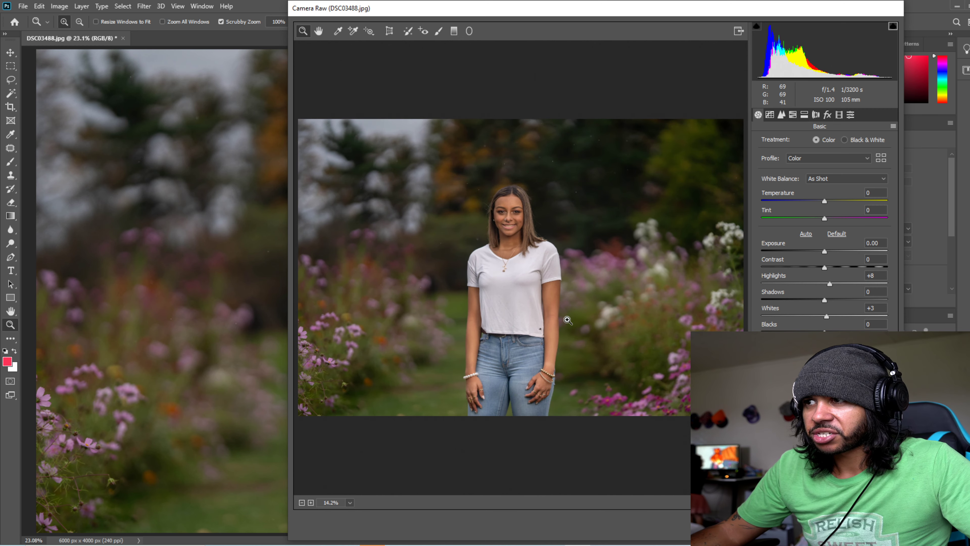
pyautogui.moveTo(568, 320); pyautogui.dragTo(535, 305)
pyautogui.moveTo(505, 212); pyautogui.dragTo(536, 229)
pyautogui.rightClick(536, 228)
pyautogui.click(564, 285)
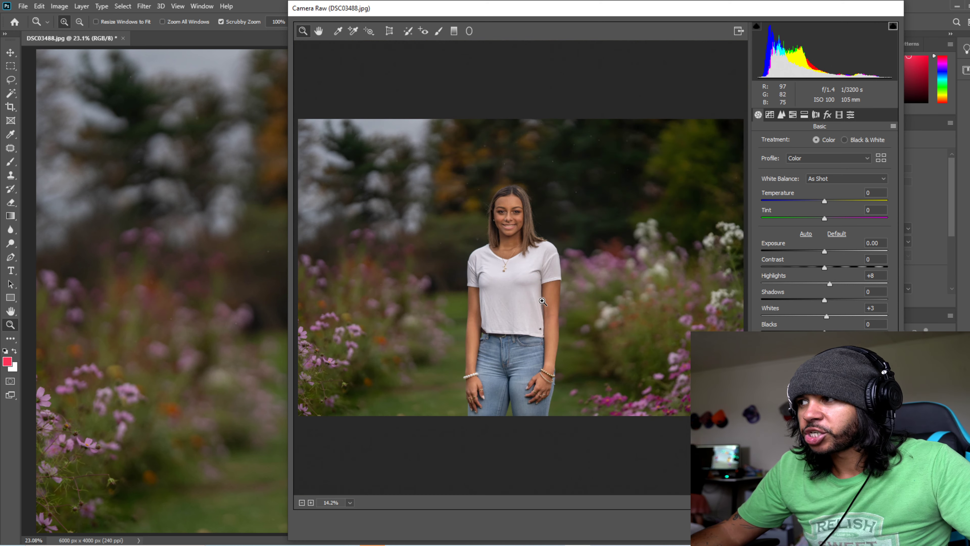
# - Reset the basic tone adjustments of the photo to their default values
pyautogui.click(837, 234)
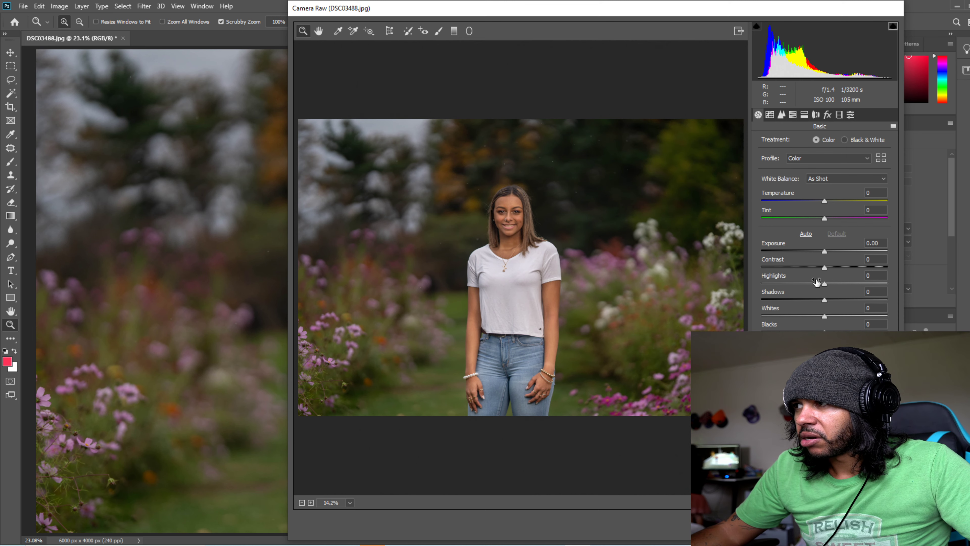
pyautogui.moveTo(825, 283); pyautogui.dragTo(813, 283)
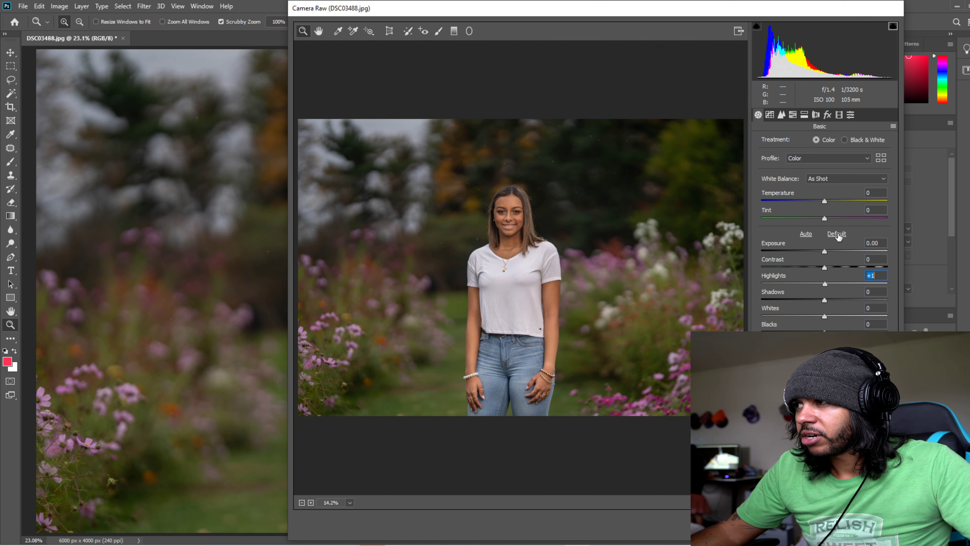
pyautogui.click(837, 234)
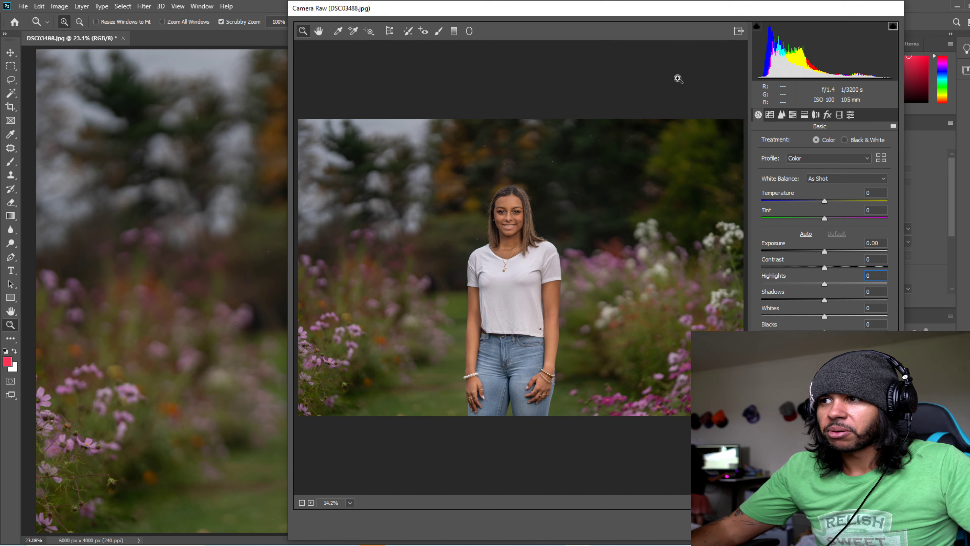
# - Inspect the whole portrait and the flowers beside the woman at varying magnification, then fit the photo in view
pyautogui.moveTo(507, 210); pyautogui.dragTo(531, 223)
pyautogui.rightClick(530, 223)
pyautogui.click(558, 289)
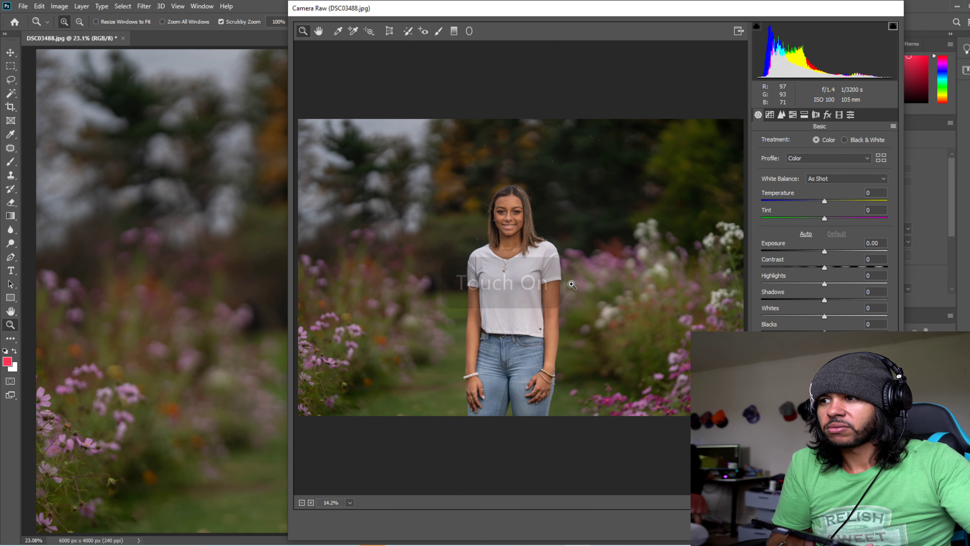
pyautogui.scroll(-5, 477, 217)
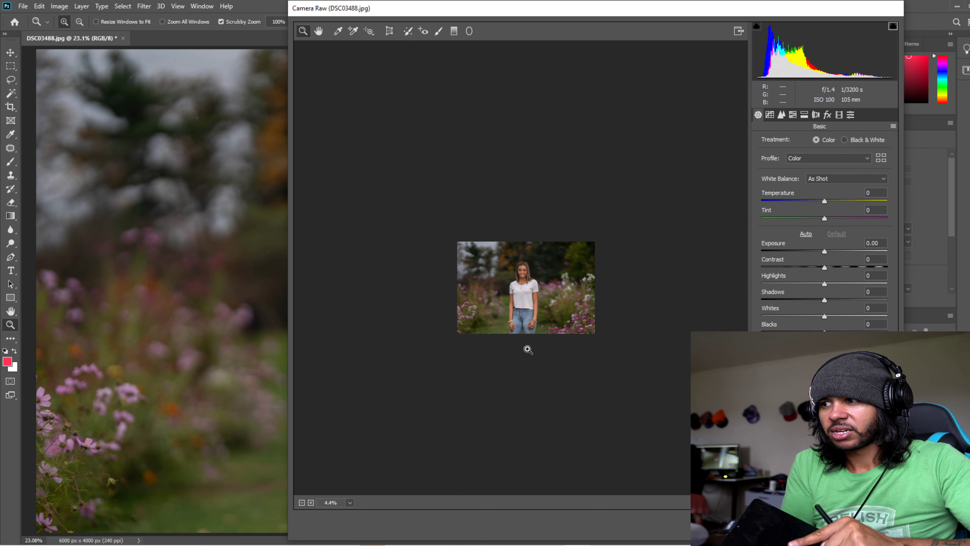
pyautogui.scroll(5, 395, 224)
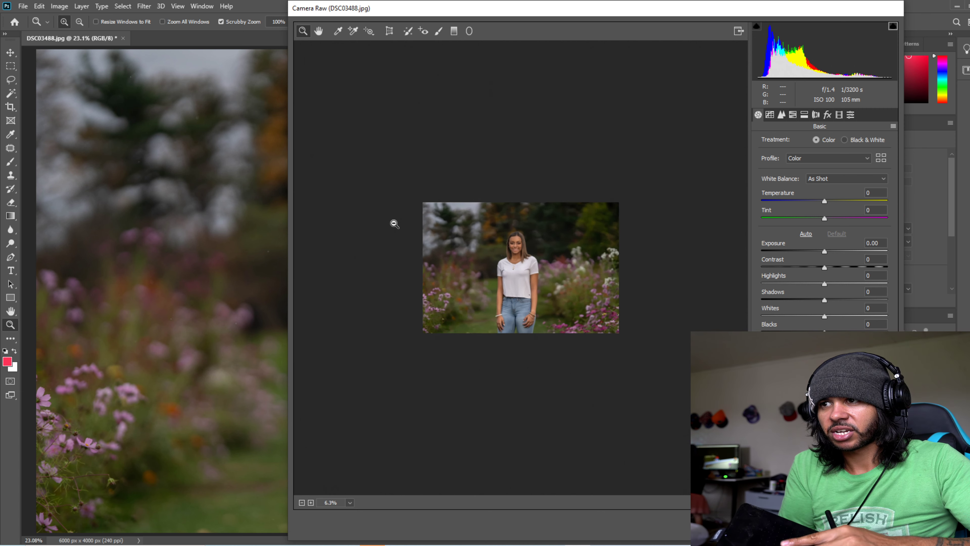
pyautogui.scroll(4, 394, 224)
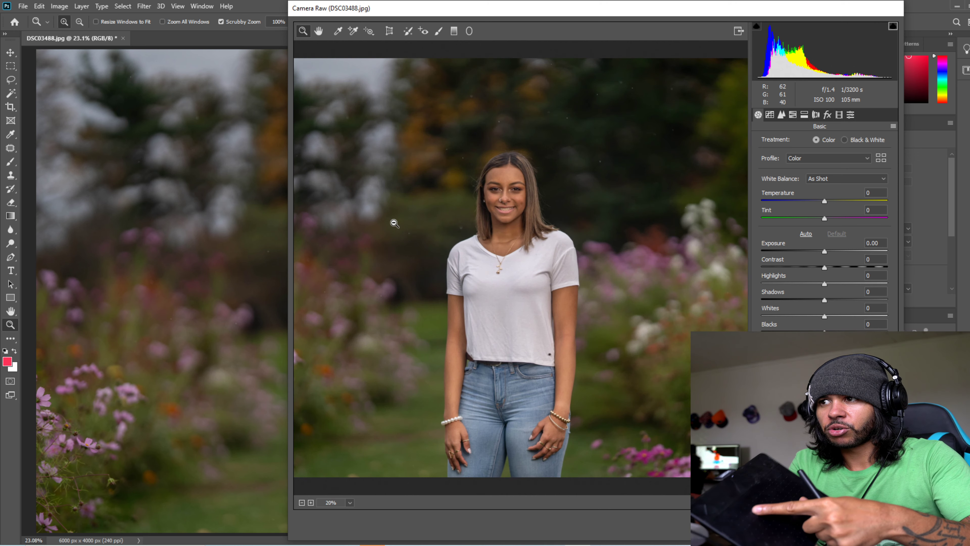
pyautogui.scroll(-3, 395, 224)
pyautogui.scroll(3, 394, 224)
pyautogui.scroll(-1, 394, 223)
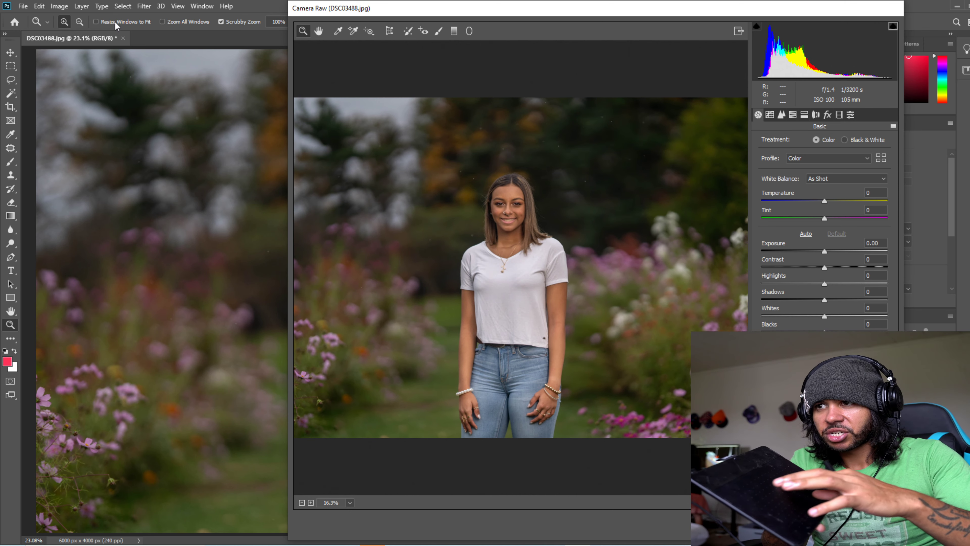
pyautogui.moveTo(593, 285); pyautogui.dragTo(623, 243)
pyautogui.moveTo(521, 295); pyautogui.dragTo(561, 271)
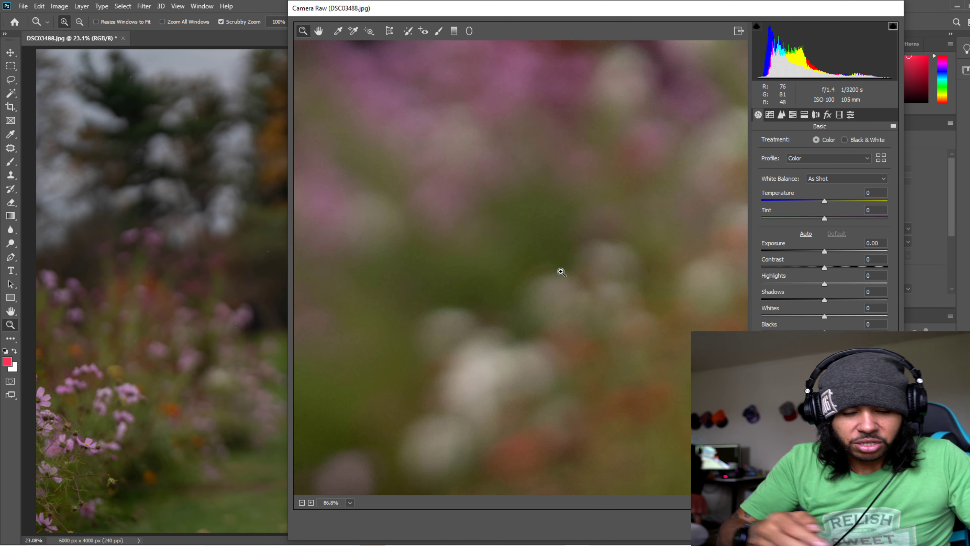
pyautogui.rightClick(561, 271)
pyautogui.click(577, 338)
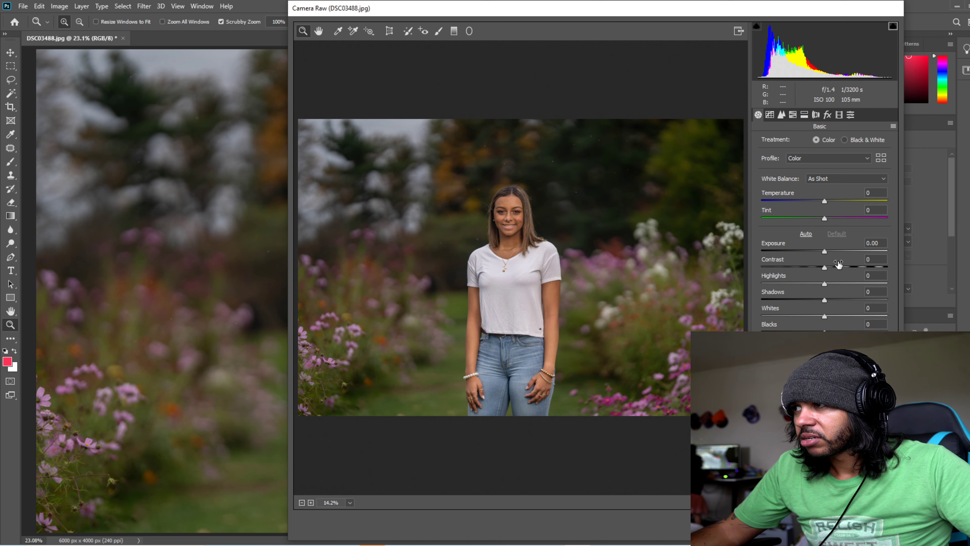
# - Inspect the woman's face and the dark trees above her up close, then show the whole photo again
pyautogui.moveTo(526, 212); pyautogui.dragTo(572, 215)
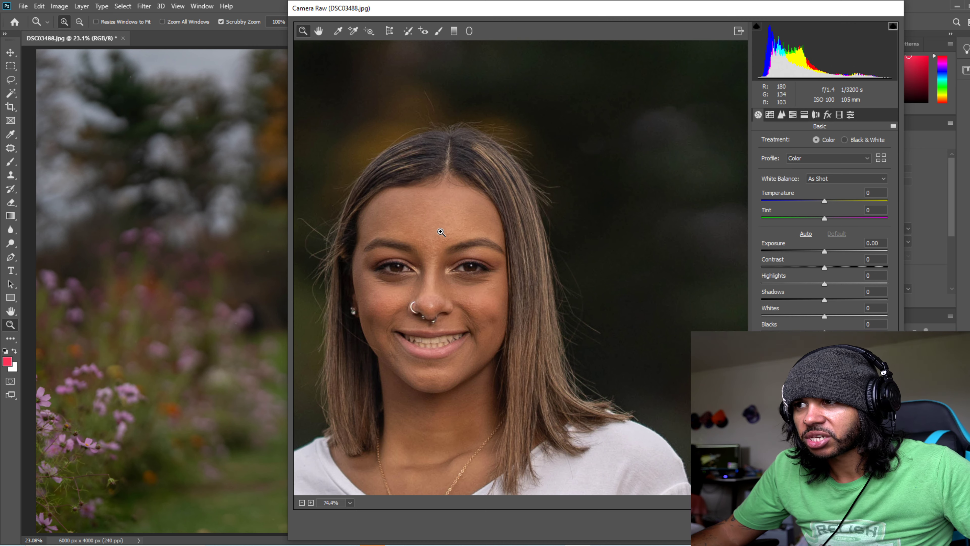
pyautogui.moveTo(446, 267); pyautogui.dragTo(436, 270)
pyautogui.rightClick(437, 270)
pyautogui.click(447, 332)
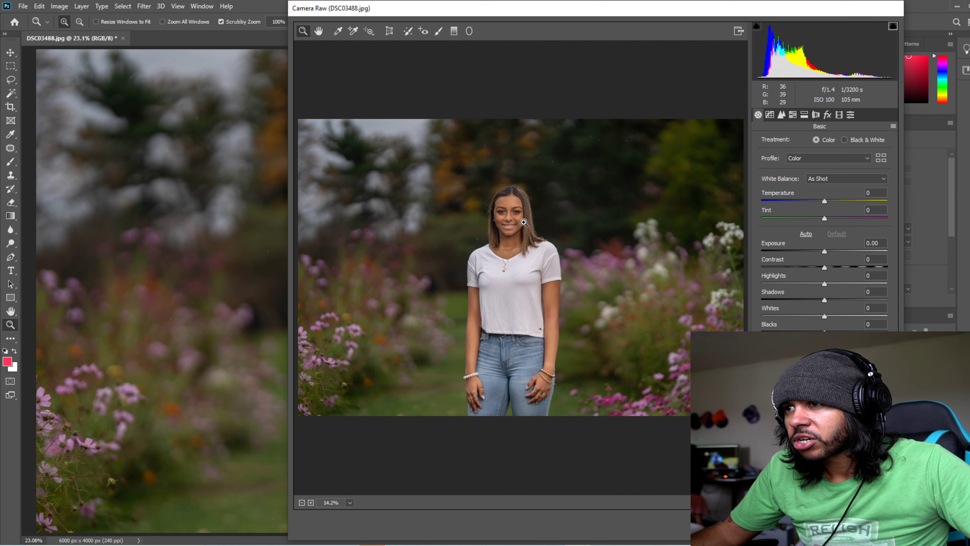
pyautogui.moveTo(511, 152); pyautogui.dragTo(586, 245)
pyautogui.rightClick(575, 154)
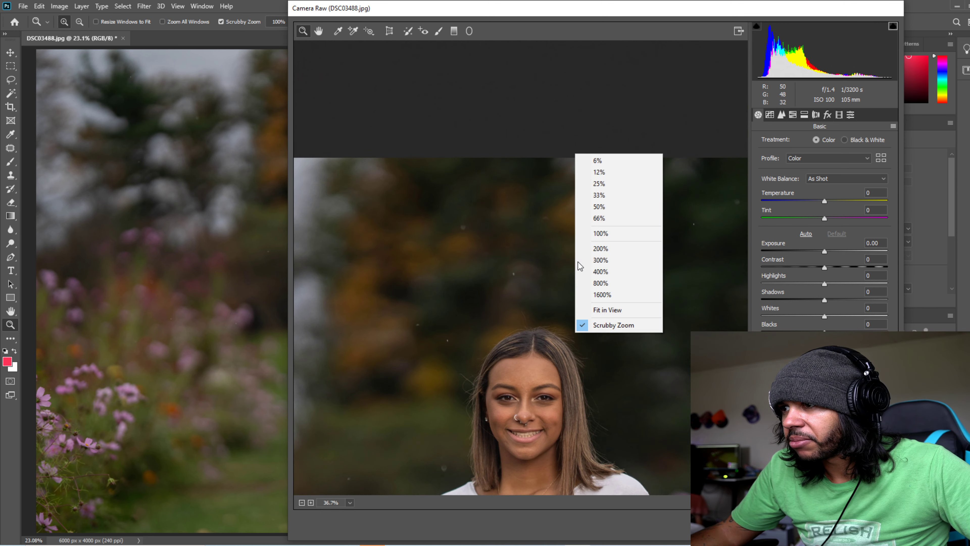
pyautogui.click(590, 308)
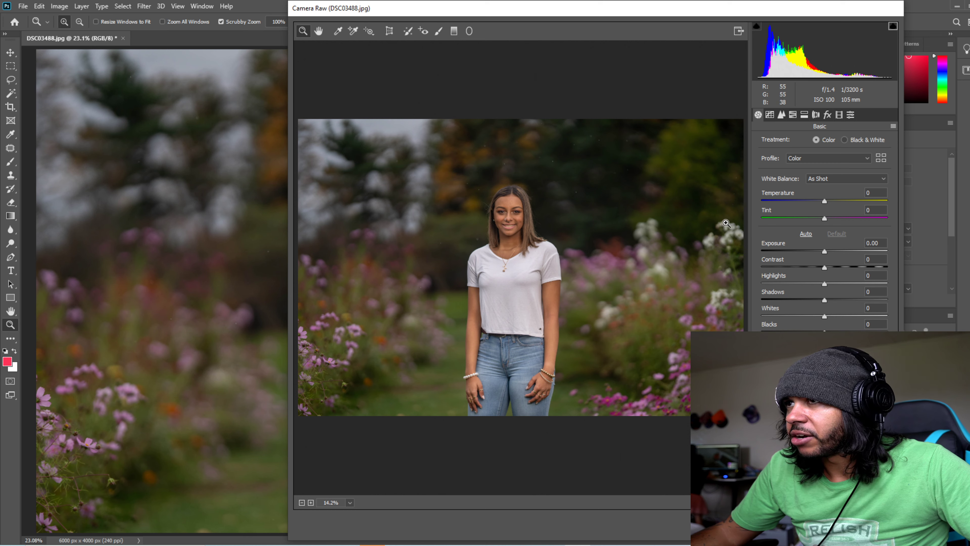
# - Create a tall elliptical radial filter around the woman, reaching from above her head to below the photo's lower edge
pyautogui.click(469, 31)
pyautogui.moveTo(503, 224)
pyautogui.mouseDown()
pyautogui.moveTo(533, 274)
pyautogui.moveTo(521, 271)
pyautogui.moveTo(525, 320)
pyautogui.mouseUp()
pyautogui.moveTo(552, 309); pyautogui.dragTo(567, 310)
pyautogui.moveTo(509, 238); pyautogui.dragTo(509, 173)
# - Try contrast +18, shadows -24 and texture -4 on the radial filter
pyautogui.moveTo(819, 226); pyautogui.dragTo(825, 249)
pyautogui.moveTo(895, 296); pyautogui.dragTo(896, 333)
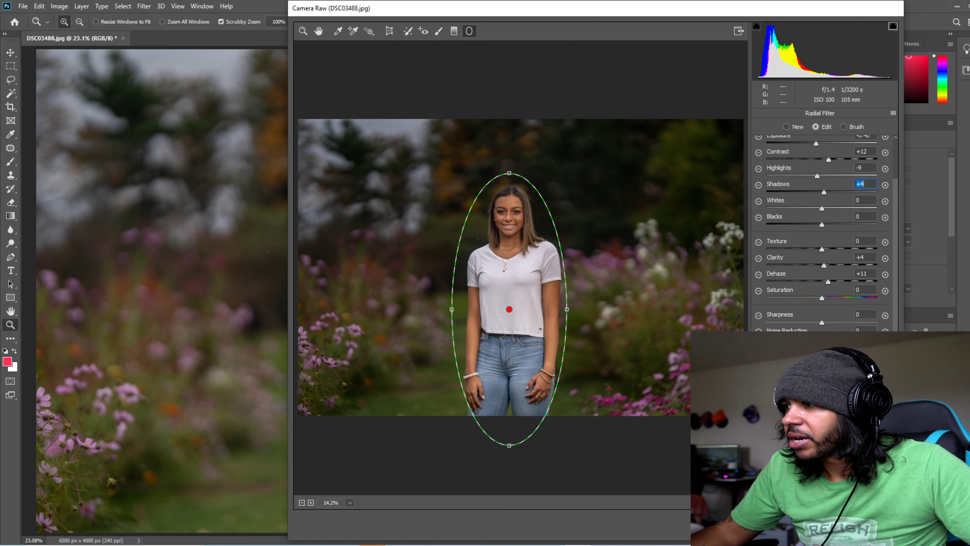
pyautogui.moveTo(822, 249); pyautogui.dragTo(821, 251)
pyautogui.moveTo(824, 192); pyautogui.dragTo(836, 211)
pyautogui.scroll(2, 809, 194)
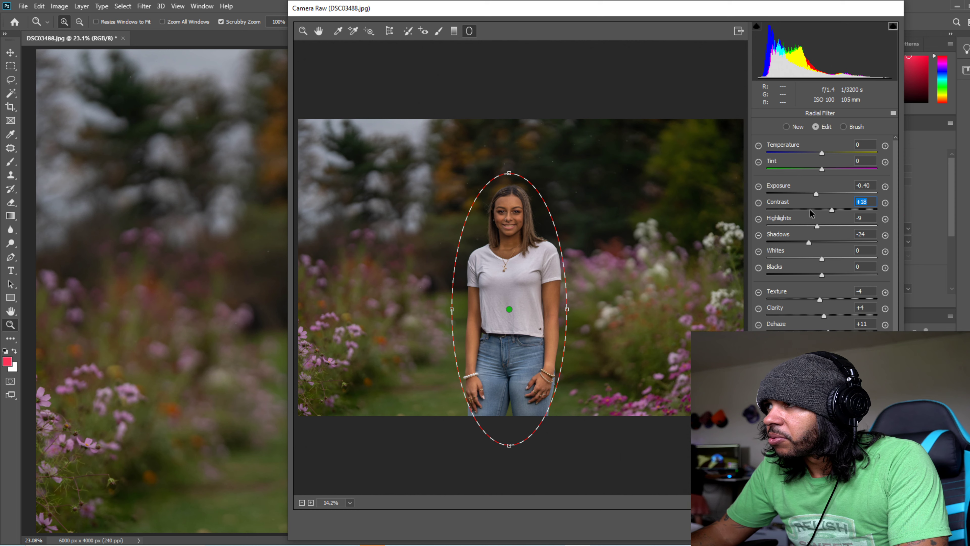
# - Reset the radial filter's exposure, contrast, highlights, shadows, texture, clarity and dehaze to 0
pyautogui.write('0')
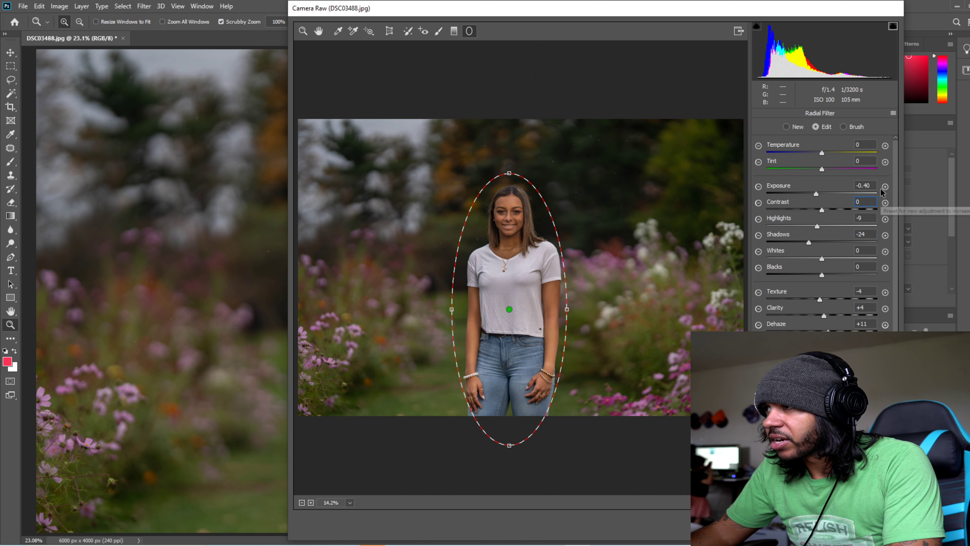
pyautogui.doubleClick(815, 193)
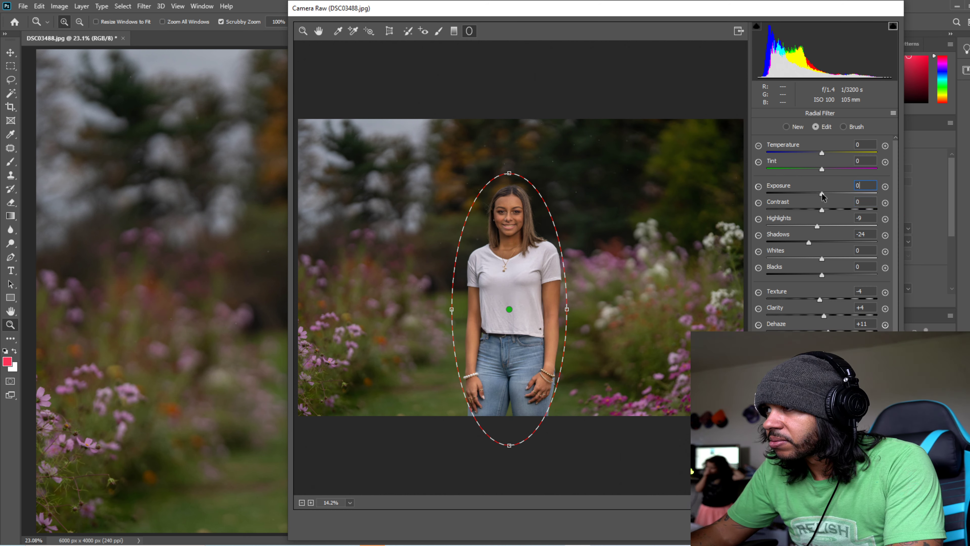
pyautogui.moveTo(817, 226); pyautogui.dragTo(851, 234)
pyautogui.write('00')
pyautogui.write('0')
pyautogui.moveTo(868, 291); pyautogui.dragTo(854, 325)
pyautogui.write('00')
pyautogui.scroll(-2, 823, 317)
pyautogui.scroll(-1, 823, 317)
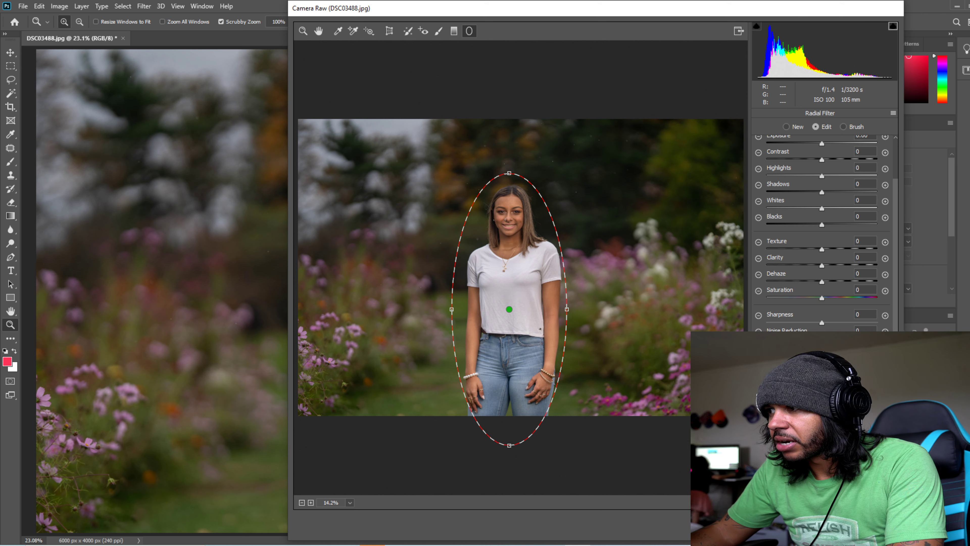
# - Set the radial filter to exposure +0.35, contrast +28, highlights -34, shadows +2, whites +6 and blacks -2, and hide its outline
pyautogui.scroll(3, 813, 292)
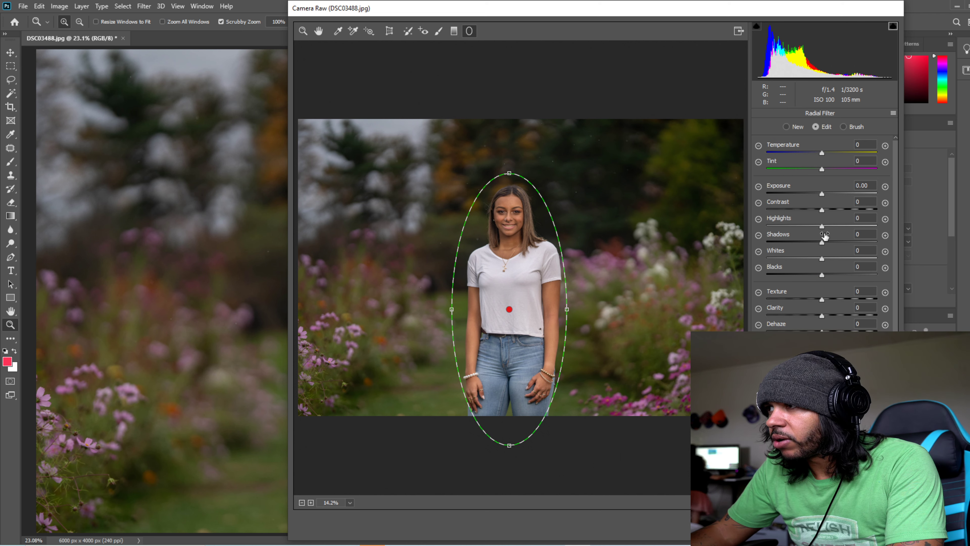
pyautogui.moveTo(822, 226); pyautogui.dragTo(826, 194)
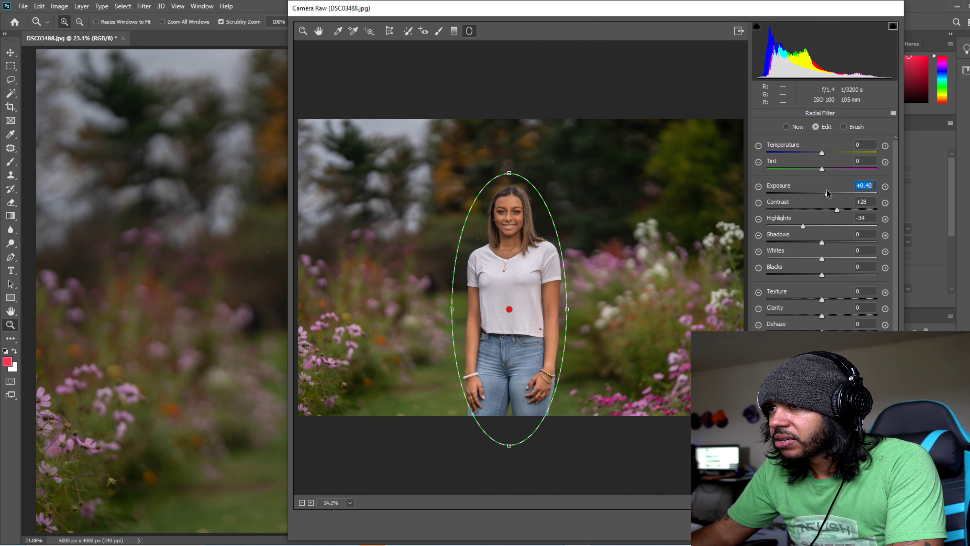
pyautogui.moveTo(822, 242); pyautogui.dragTo(819, 270)
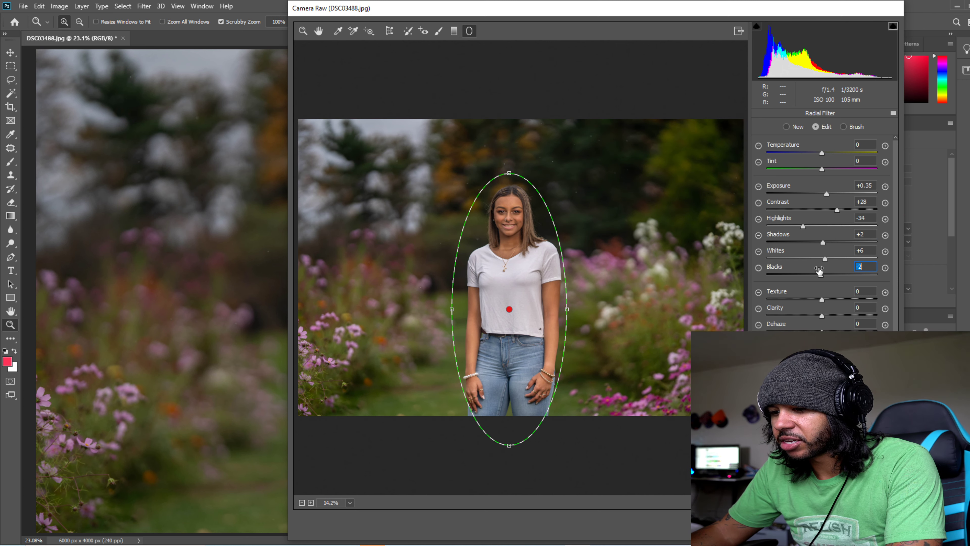
pyautogui.press('v')
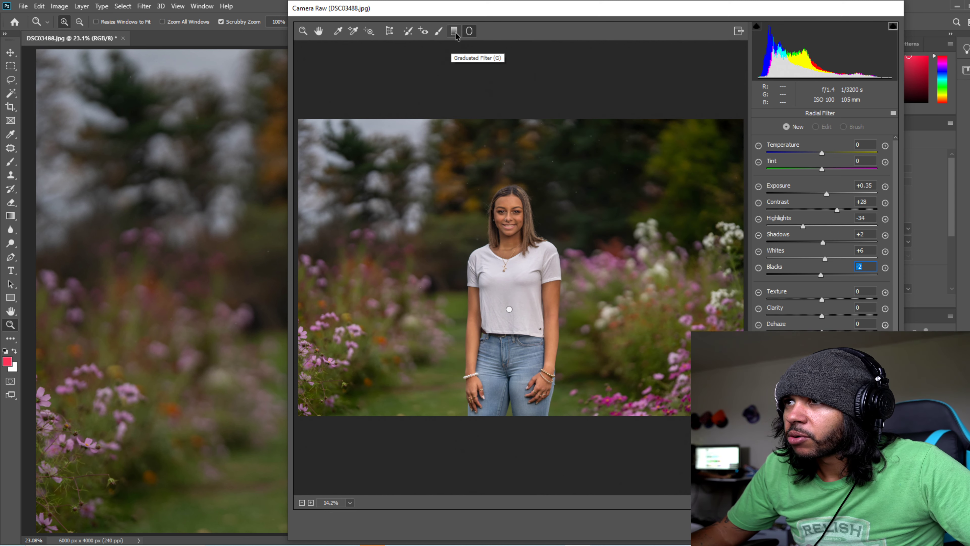
# - Paint the background with the Adjustment Brush at exposure +0.50, highlights -6, shadows +11, whites +4 and blacks +3
pyautogui.click(440, 33)
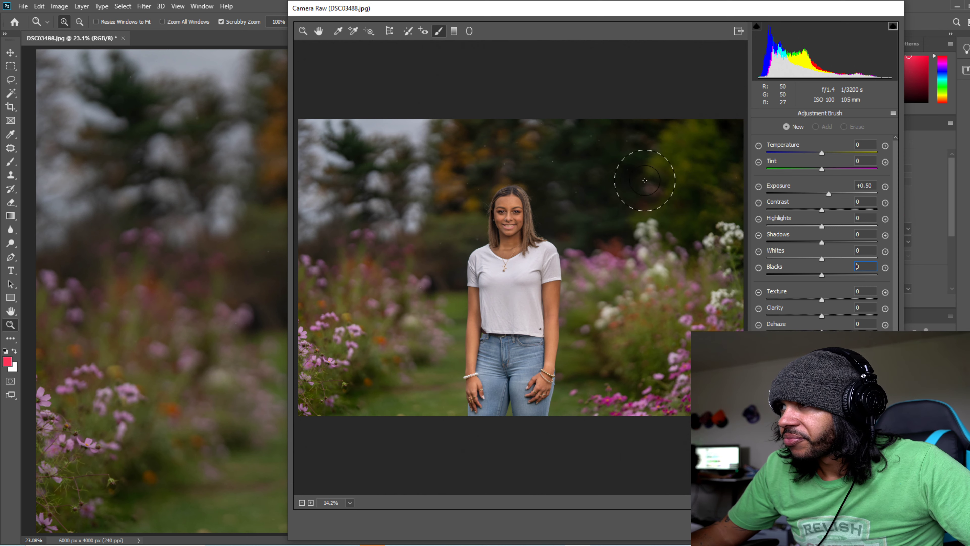
pyautogui.moveTo(645, 180)
pyautogui.mouseDown()
pyautogui.moveTo(678, 148)
pyautogui.moveTo(693, 210)
pyautogui.moveTo(657, 371)
pyautogui.moveTo(622, 203)
pyautogui.moveTo(432, 153)
pyautogui.moveTo(336, 249)
pyautogui.moveTo(363, 344)
pyautogui.moveTo(407, 387)
pyautogui.moveTo(313, 295)
pyautogui.moveTo(454, 137)
pyautogui.mouseUp()
pyautogui.moveTo(406, 142)
pyautogui.mouseDown()
pyautogui.moveTo(699, 285)
pyautogui.moveTo(592, 378)
pyautogui.moveTo(554, 133)
pyautogui.moveTo(378, 444)
pyautogui.moveTo(289, 131)
pyautogui.moveTo(363, 135)
pyautogui.mouseUp()
pyautogui.moveTo(827, 225)
pyautogui.mouseDown()
pyautogui.moveTo(817, 237)
pyautogui.moveTo(827, 236)
pyautogui.moveTo(823, 269)
pyautogui.mouseUp()
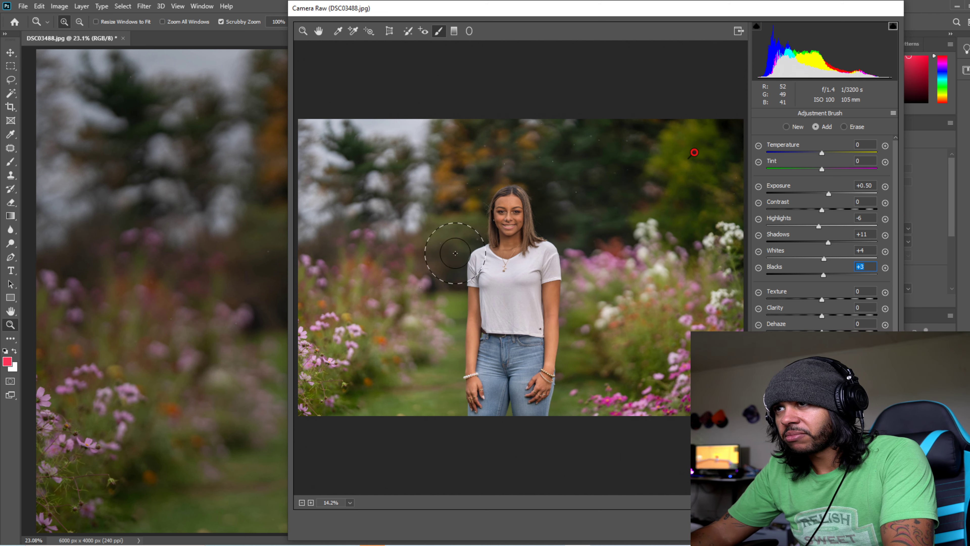
# - Extend the brushed adjustment along the woman's outline, from beside her neck and hair down to her legs, using a smaller brush
pyautogui.press('[')
pyautogui.press('[')
pyautogui.press('[')
pyautogui.press('[')
pyautogui.press('[')
pyautogui.press('[')
pyautogui.press('[')
pyautogui.press('[')
pyautogui.press('[')
pyautogui.press('[')
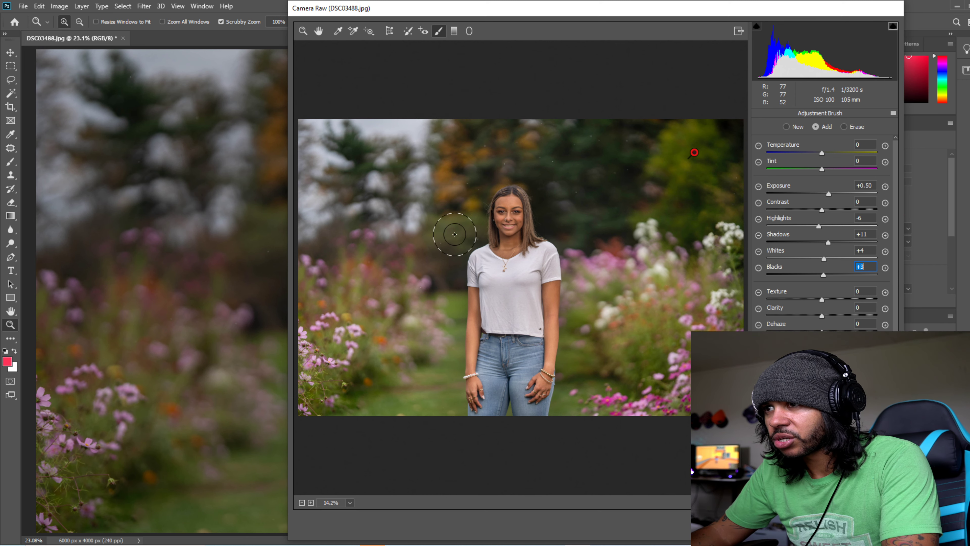
pyautogui.moveTo(475, 239); pyautogui.dragTo(482, 237)
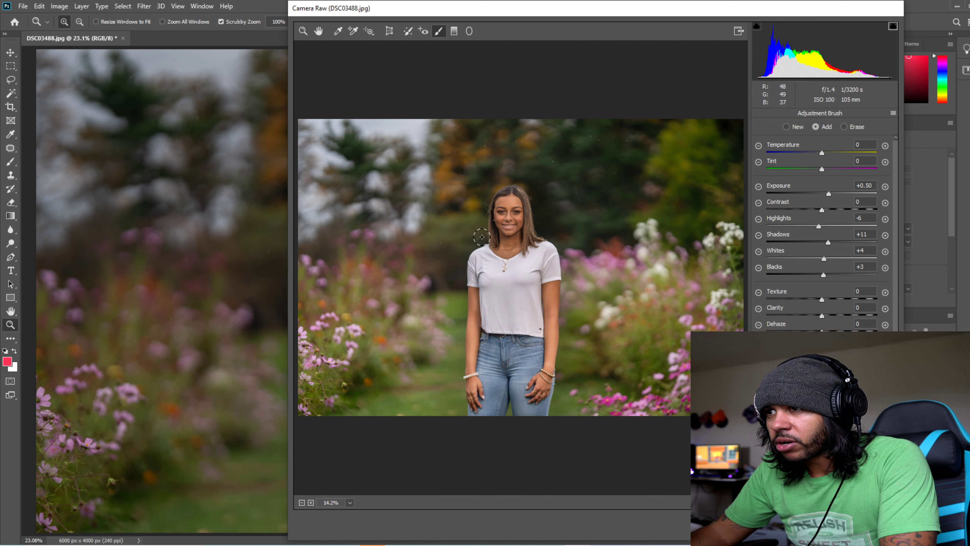
pyautogui.moveTo(538, 213)
pyautogui.mouseDown()
pyautogui.moveTo(567, 240)
pyautogui.moveTo(569, 330)
pyautogui.moveTo(553, 417)
pyautogui.mouseUp()
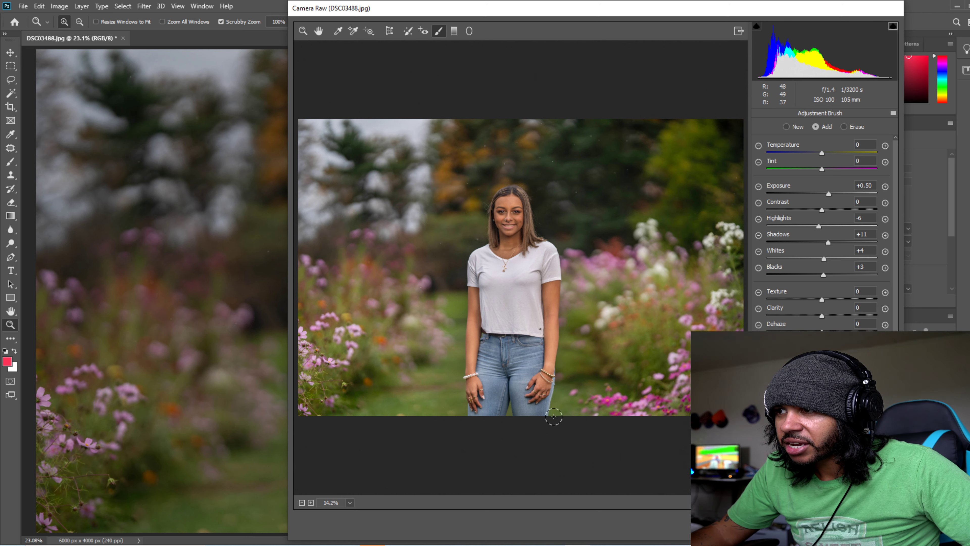
# - Set the background brush adjustment to exposure +0.20, contrast +25, highlights -64, shadows -5, blacks 0, texture +9, clarity +7 and dehaze +18
pyautogui.moveTo(417, 328)
pyautogui.mouseDown()
pyautogui.moveTo(476, 412)
pyautogui.moveTo(480, 367)
pyautogui.moveTo(513, 332)
pyautogui.moveTo(531, 356)
pyautogui.moveTo(535, 347)
pyautogui.moveTo(550, 397)
pyautogui.moveTo(563, 362)
pyautogui.moveTo(548, 411)
pyautogui.moveTo(554, 395)
pyautogui.moveTo(501, 383)
pyautogui.mouseUp()
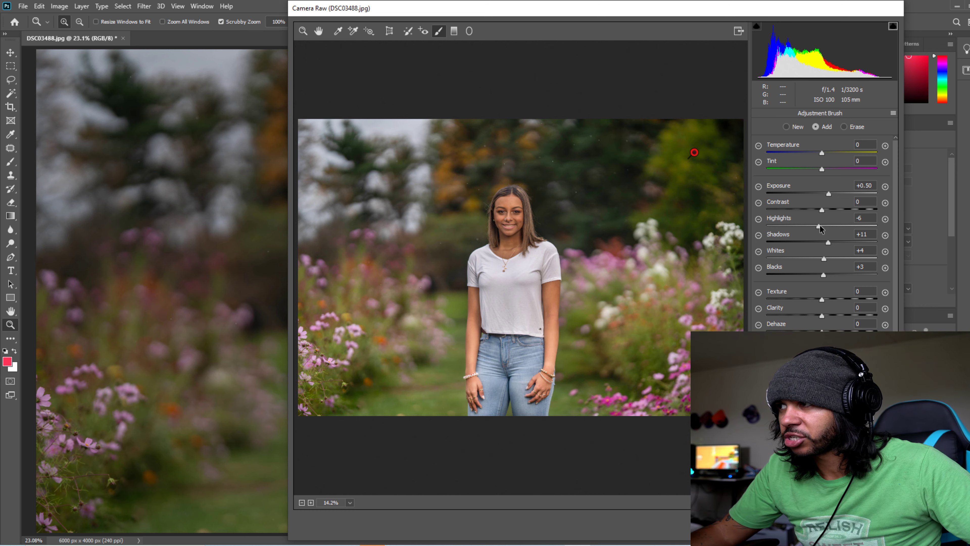
pyautogui.moveTo(818, 226)
pyautogui.mouseDown()
pyautogui.moveTo(799, 226)
pyautogui.moveTo(824, 241)
pyautogui.moveTo(816, 240)
pyautogui.moveTo(835, 210)
pyautogui.mouseUp()
pyautogui.moveTo(829, 193); pyautogui.dragTo(826, 193)
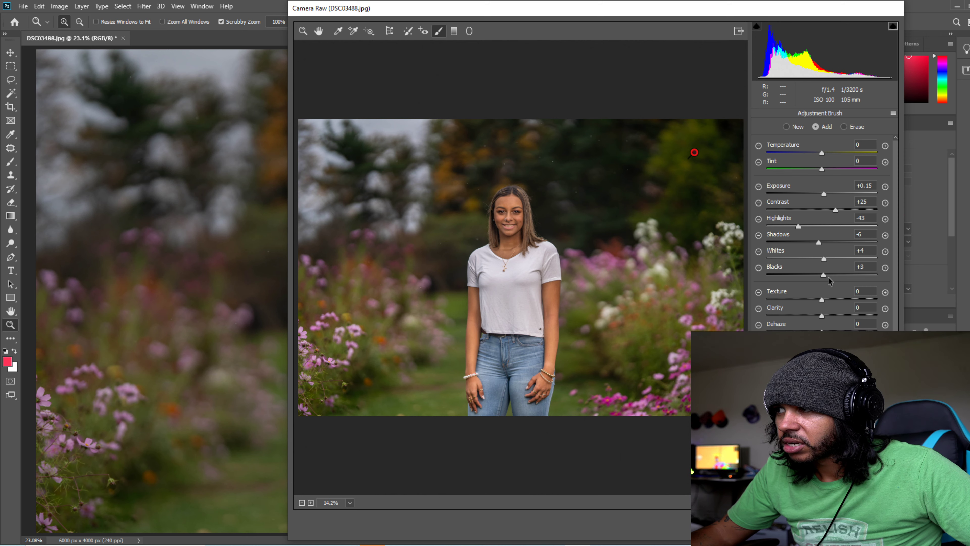
pyautogui.moveTo(824, 312)
pyautogui.mouseDown()
pyautogui.moveTo(831, 322)
pyautogui.moveTo(833, 297)
pyautogui.mouseUp()
pyautogui.moveTo(798, 226); pyautogui.dragTo(822, 272)
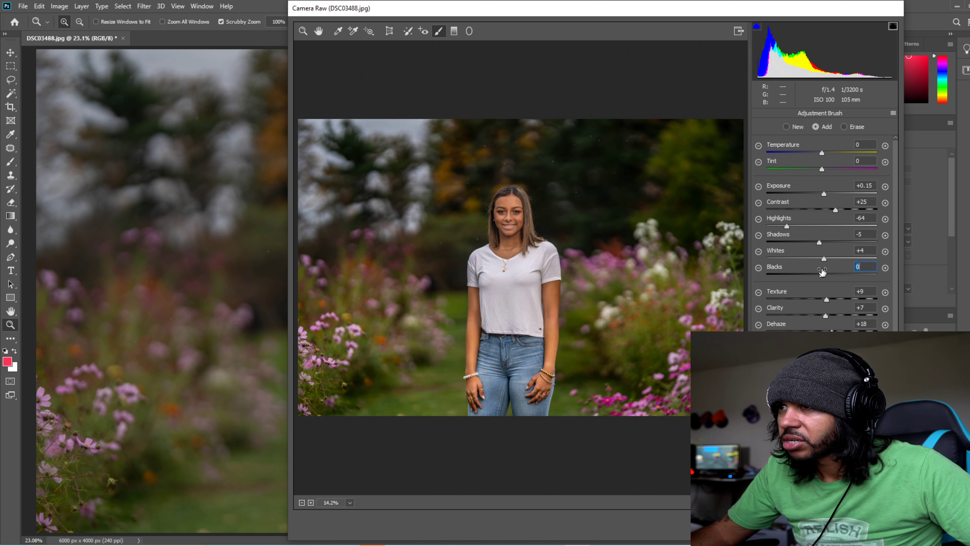
pyautogui.moveTo(825, 195); pyautogui.dragTo(825, 194)
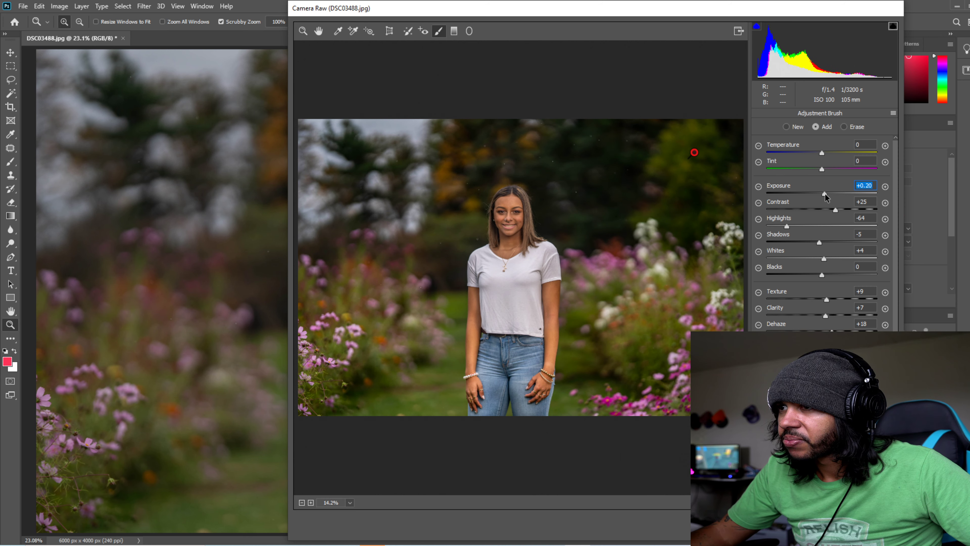
# - Compare the photo with and without the adjustments, and apply the Camera Raw edits to the image
pyautogui.press('p')
pyautogui.press('p')
pyautogui.press('p')
pyautogui.press('p')
pyautogui.press('p')
pyautogui.press('p')
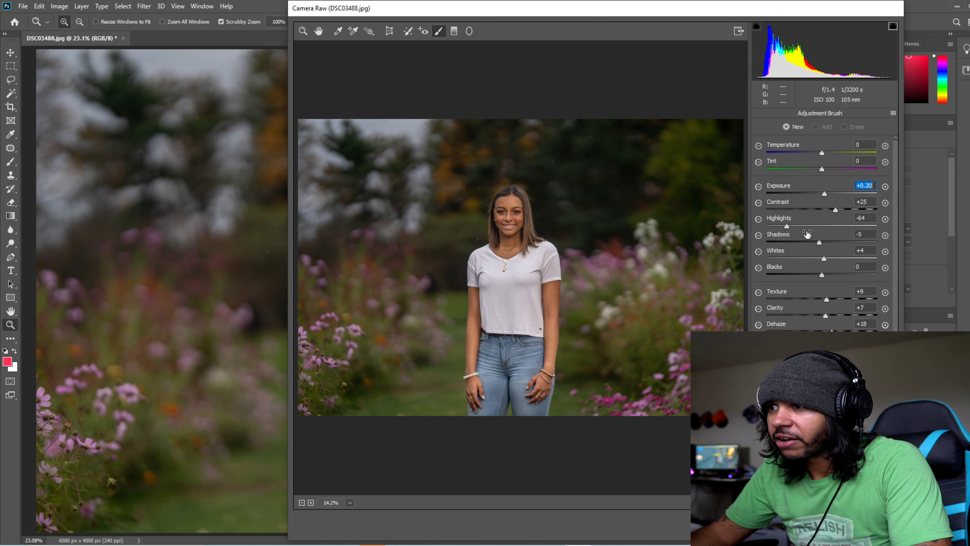
pyautogui.press('p')
pyautogui.press('p')
pyautogui.press('p')
pyautogui.press('p')
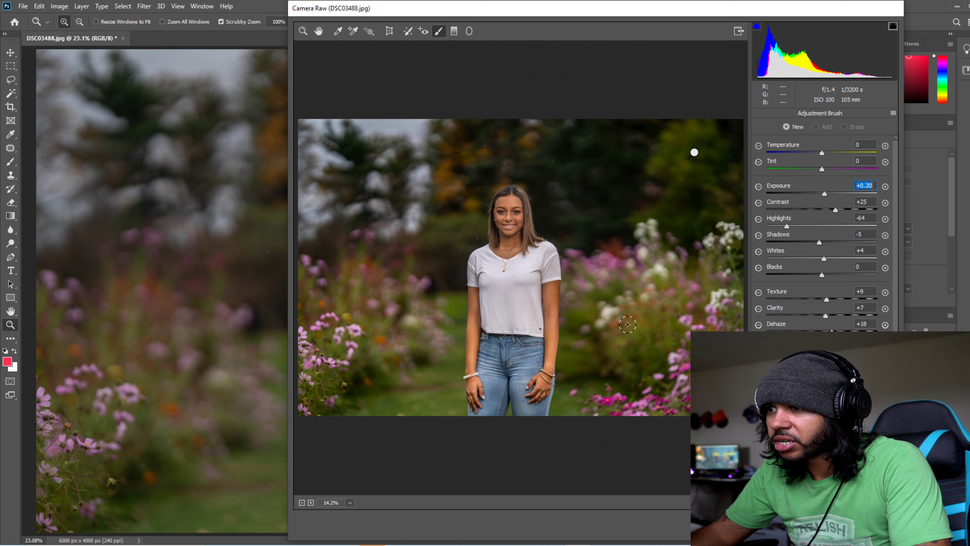
pyautogui.press('p')
pyautogui.press('p')
pyautogui.press('Return')
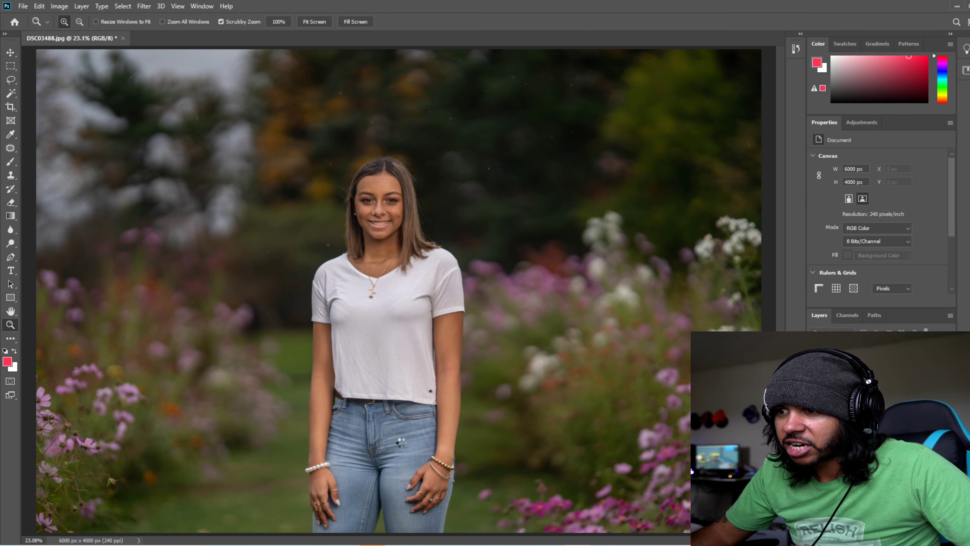
# - Remove the small metal tag near the white shirt's hem with the Patch tool, using clean fabric as the replacement
pyautogui.moveTo(389, 387); pyautogui.dragTo(460, 335)
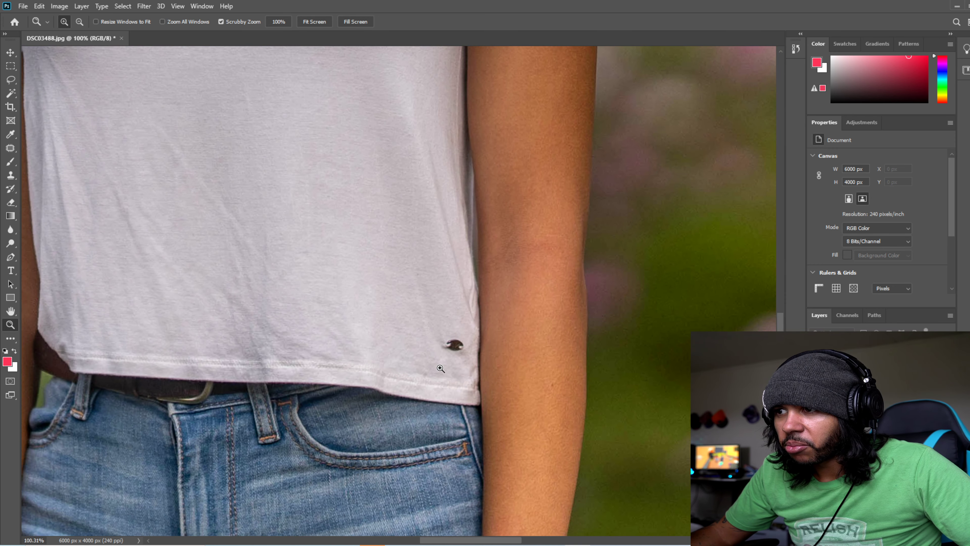
pyautogui.click(9, 150)
pyautogui.moveTo(463, 335)
pyautogui.mouseDown()
pyautogui.moveTo(433, 351)
pyautogui.moveTo(463, 336)
pyautogui.mouseUp()
pyautogui.moveTo(450, 343)
pyautogui.mouseDown()
pyautogui.moveTo(437, 330)
pyautogui.moveTo(432, 286)
pyautogui.mouseUp()
pyautogui.hotkey('ctrl', 'd')
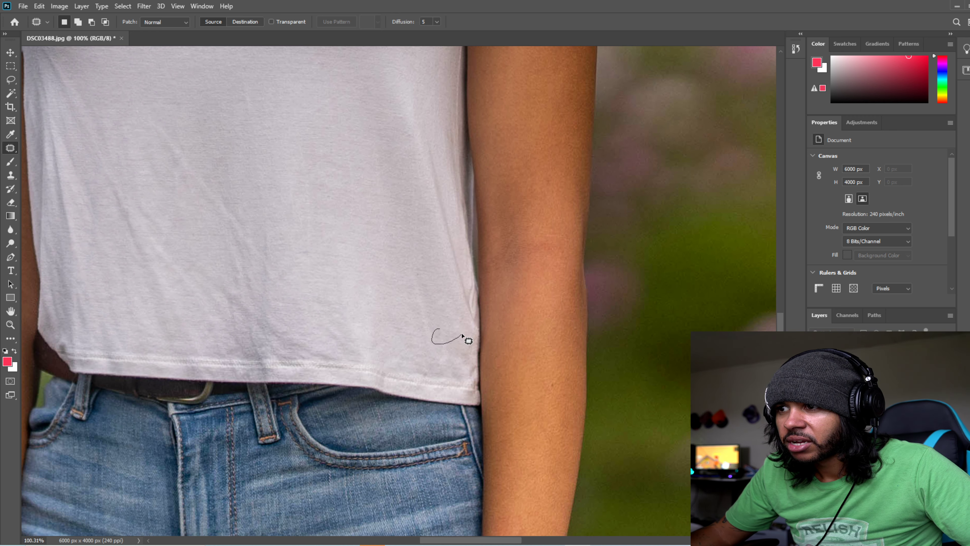
pyautogui.moveTo(462, 334); pyautogui.dragTo(440, 328)
pyautogui.moveTo(446, 336); pyautogui.dragTo(434, 315)
pyautogui.hotkey('ctrl', 'd')
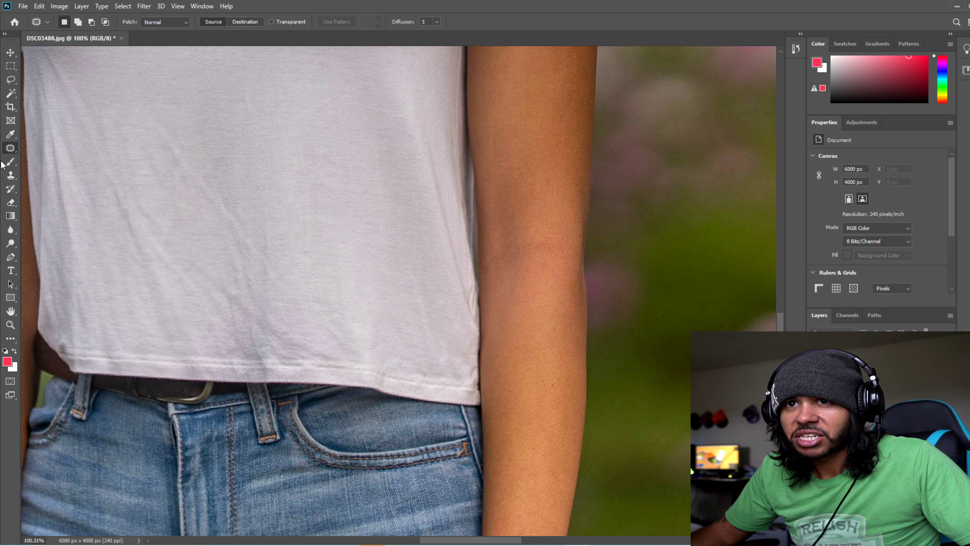
# - Choose the Patch tool again and try patching a small area in the middle of the white shirt
pyautogui.rightClick(10, 149)
pyautogui.click(49, 169)
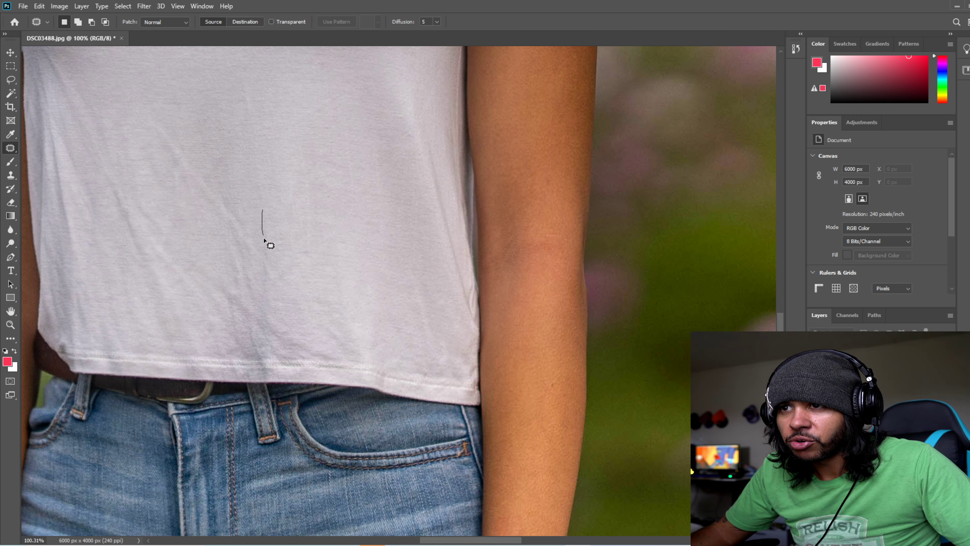
pyautogui.moveTo(266, 206)
pyautogui.mouseDown()
pyautogui.moveTo(283, 227)
pyautogui.moveTo(280, 216)
pyautogui.moveTo(498, 251)
pyautogui.moveTo(551, 248)
pyautogui.moveTo(532, 252)
pyautogui.moveTo(533, 239)
pyautogui.moveTo(577, 357)
pyautogui.moveTo(631, 346)
pyautogui.moveTo(398, 239)
pyautogui.moveTo(278, 217)
pyautogui.moveTo(301, 215)
pyautogui.mouseUp()
pyautogui.rightClick(273, 236)
pyautogui.click(266, 230)
pyautogui.click(325, 210)
# - Try patching away the small white speck in the dark background beside the woman's head
pyautogui.scroll(2, 323, 228)
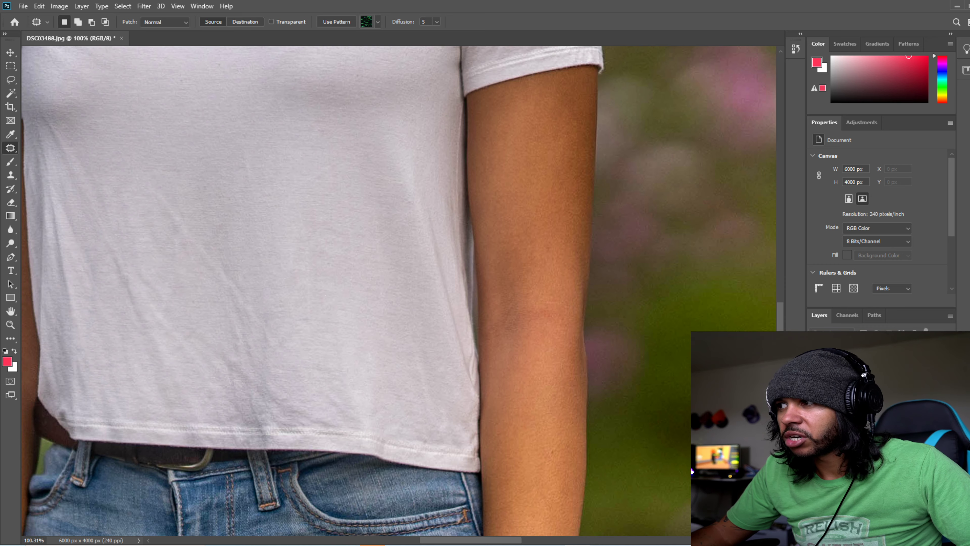
pyautogui.scroll(10, 323, 228)
pyautogui.scroll(4, 504, 511)
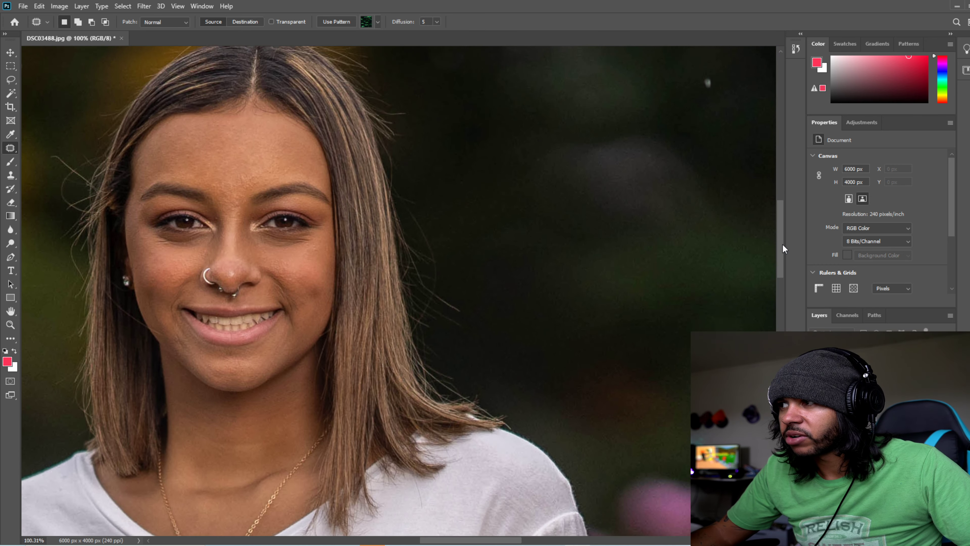
pyautogui.hscroll(-5, 497, 542)
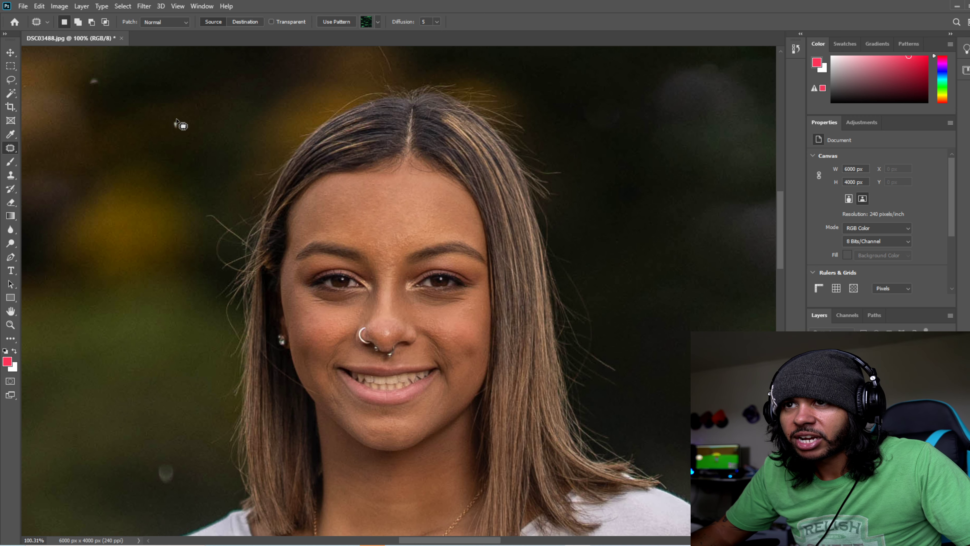
pyautogui.moveTo(175, 120); pyautogui.dragTo(181, 127)
pyautogui.click(187, 113)
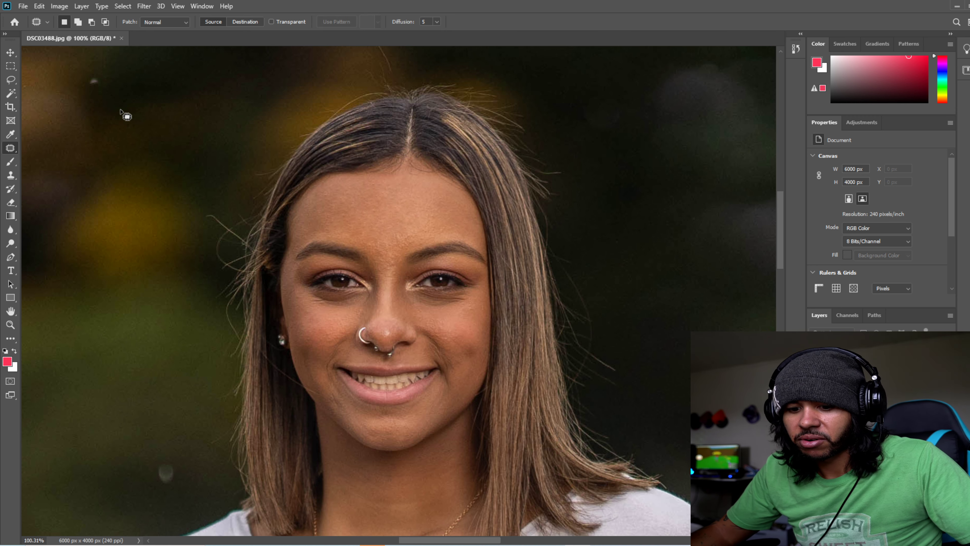
pyautogui.hotkey('ctrl', 'z')
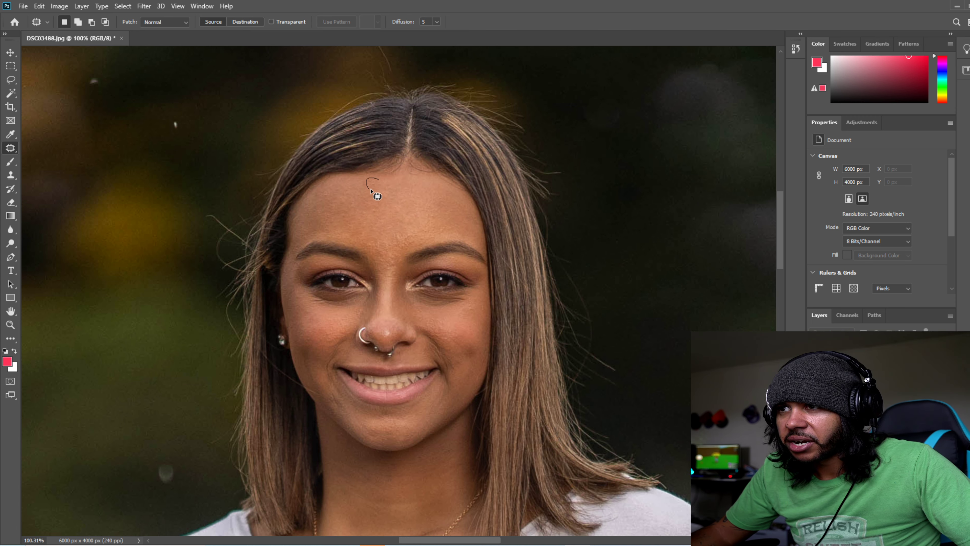
# - Patch small skin blemishes on the forehead just below the hairline and beside the inner corner of the eye
pyautogui.moveTo(389, 178); pyautogui.dragTo(380, 180)
pyautogui.moveTo(374, 183); pyautogui.dragTo(366, 190)
pyautogui.click(359, 187)
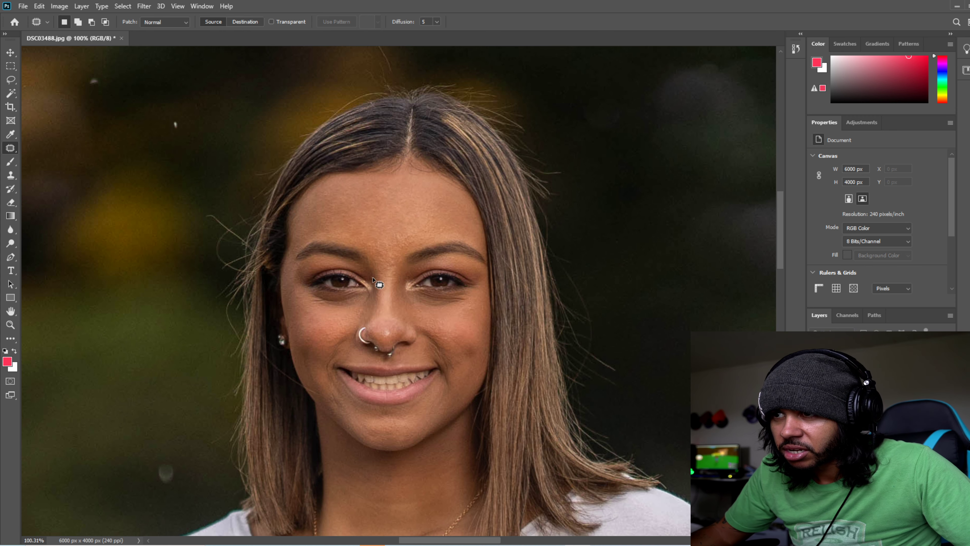
pyautogui.moveTo(371, 276); pyautogui.dragTo(374, 283)
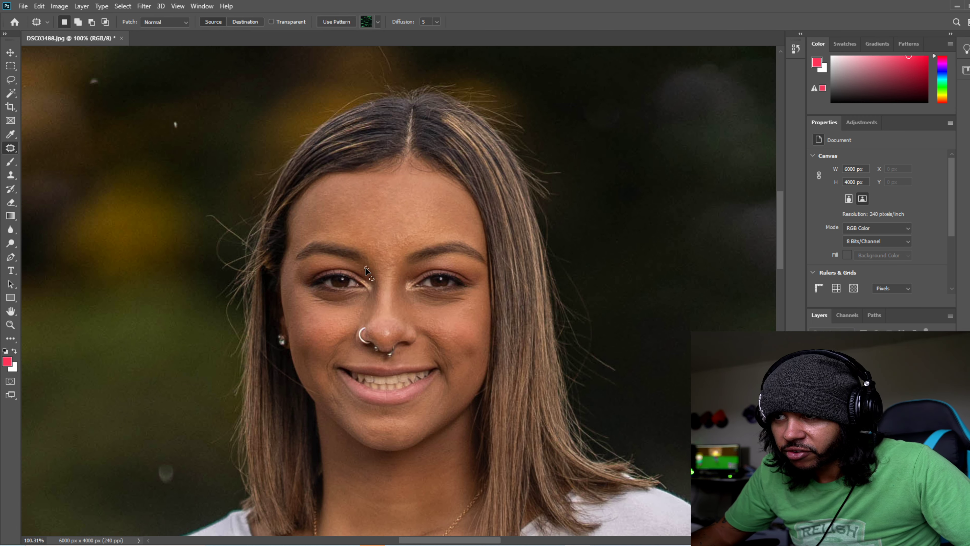
pyautogui.click(383, 253)
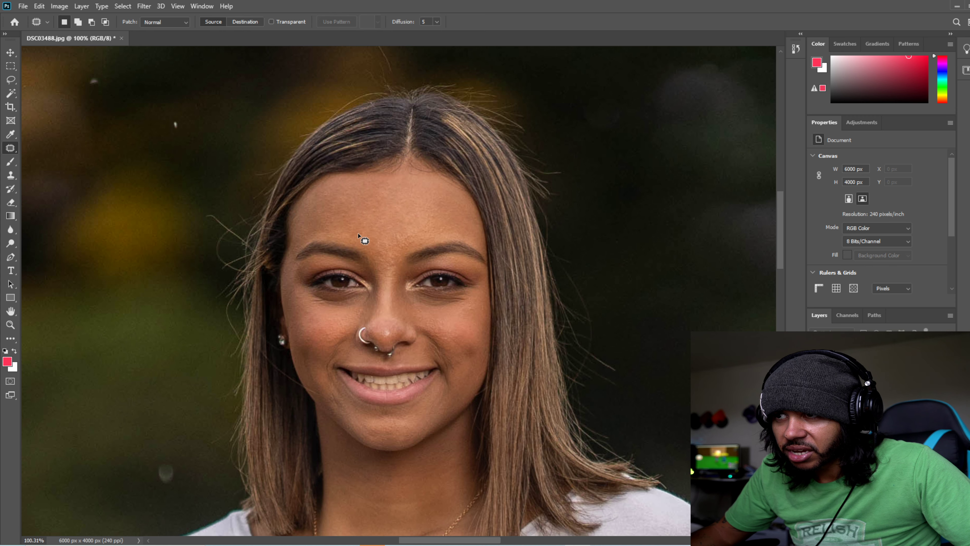
# - Patch the uneven skin on the upper forehead near the hairline, above the eyebrow on the nose-ring side
pyautogui.moveTo(376, 221)
pyautogui.mouseDown()
pyautogui.moveTo(362, 222)
pyautogui.moveTo(371, 219)
pyautogui.mouseUp()
pyautogui.moveTo(361, 203)
pyautogui.mouseDown()
pyautogui.moveTo(348, 206)
pyautogui.moveTo(358, 220)
pyautogui.moveTo(359, 201)
pyautogui.moveTo(317, 207)
pyautogui.moveTo(336, 193)
pyautogui.mouseUp()
pyautogui.click(323, 206)
pyautogui.click(336, 194)
pyautogui.moveTo(335, 196)
pyautogui.mouseDown()
pyautogui.moveTo(320, 205)
pyautogui.moveTo(348, 193)
pyautogui.mouseUp()
pyautogui.click(351, 197)
pyautogui.moveTo(347, 196)
pyautogui.mouseDown()
pyautogui.moveTo(333, 201)
pyautogui.moveTo(364, 204)
pyautogui.moveTo(366, 190)
pyautogui.mouseUp()
pyautogui.moveTo(365, 193); pyautogui.dragTo(335, 194)
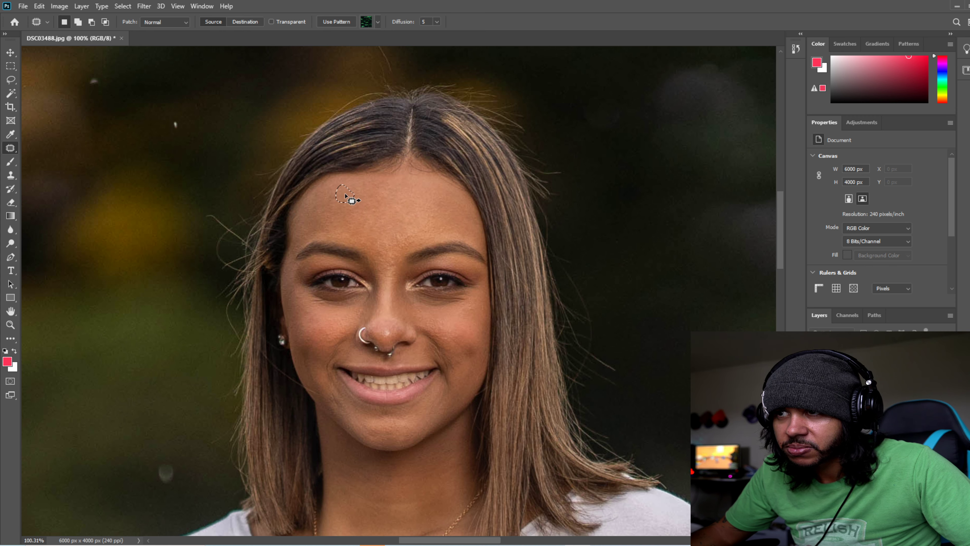
# - Smooth the skin texture in the middle of the forehead above and between the eyebrows with repeated small patches
pyautogui.click(400, 235)
pyautogui.moveTo(398, 230); pyautogui.dragTo(399, 228)
pyautogui.moveTo(397, 233)
pyautogui.mouseDown()
pyautogui.moveTo(379, 223)
pyautogui.moveTo(386, 242)
pyautogui.mouseUp()
pyautogui.moveTo(385, 246)
pyautogui.mouseDown()
pyautogui.moveTo(364, 235)
pyautogui.moveTo(386, 230)
pyautogui.mouseUp()
pyautogui.click(374, 227)
pyautogui.moveTo(386, 231)
pyautogui.mouseDown()
pyautogui.moveTo(362, 227)
pyautogui.moveTo(386, 232)
pyautogui.moveTo(387, 223)
pyautogui.mouseUp()
pyautogui.click(371, 226)
pyautogui.moveTo(391, 230)
pyautogui.mouseDown()
pyautogui.moveTo(359, 226)
pyautogui.moveTo(367, 228)
pyautogui.mouseUp()
pyautogui.click(365, 230)
pyautogui.click(362, 225)
pyautogui.moveTo(363, 225); pyautogui.dragTo(340, 218)
pyautogui.click(342, 218)
pyautogui.moveTo(388, 197)
pyautogui.mouseDown()
pyautogui.moveTo(360, 212)
pyautogui.moveTo(352, 205)
pyautogui.moveTo(368, 229)
pyautogui.mouseUp()
pyautogui.click(355, 212)
pyautogui.click(341, 211)
pyautogui.click(368, 228)
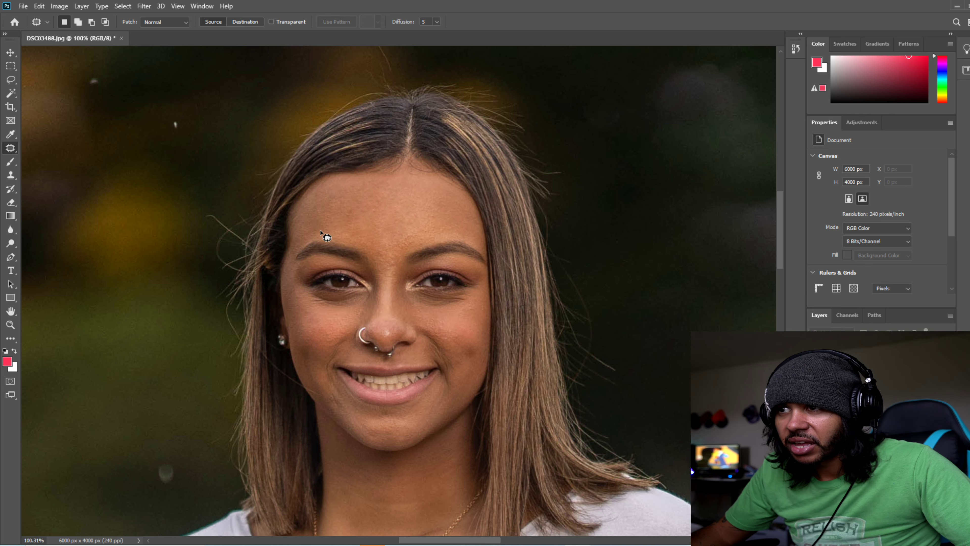
# - Switch to the Clone Stamp tool and reduce its brush size to 15 pixels
pyautogui.click(11, 175)
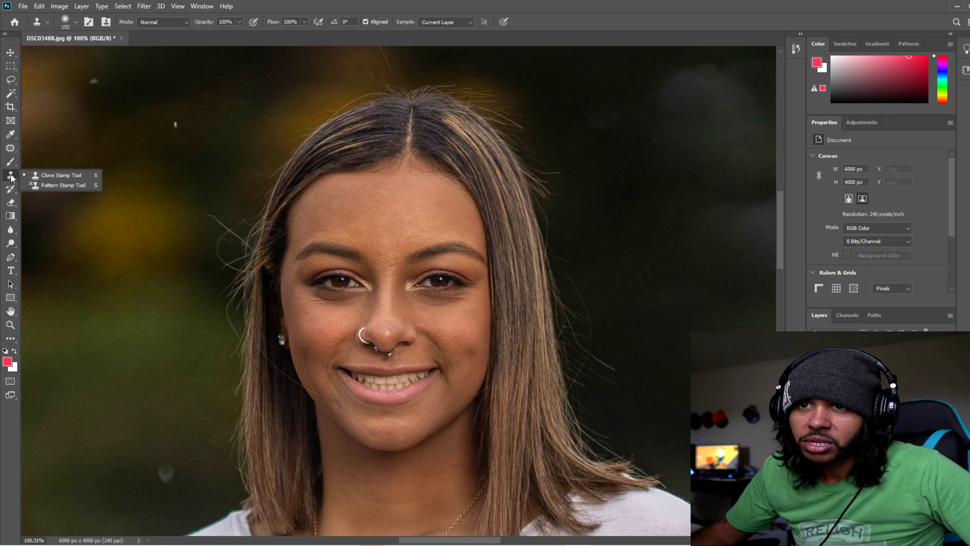
pyautogui.click(37, 176)
pyautogui.press('[')
pyautogui.press('[')
pyautogui.press('[')
pyautogui.press('[')
pyautogui.press('[')
pyautogui.press('[')
pyautogui.press('[')
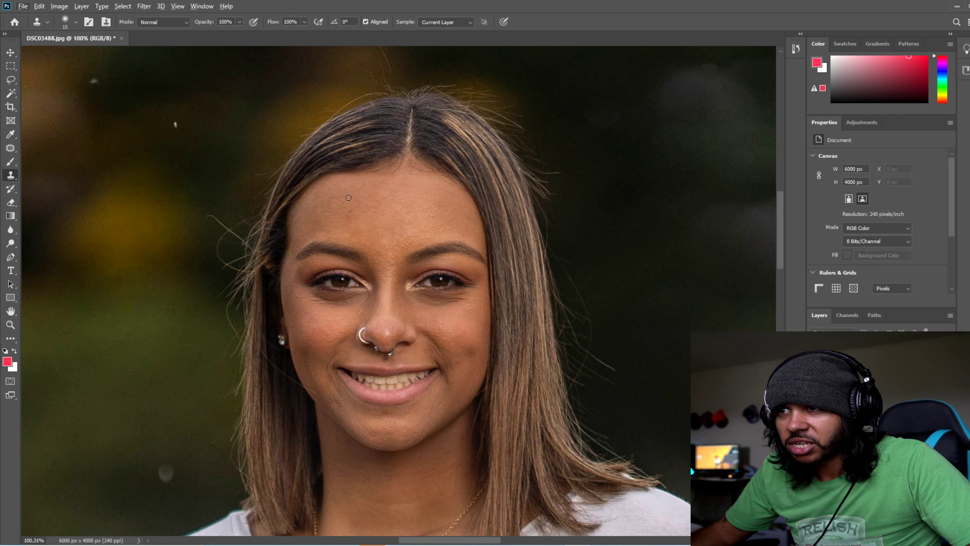
pyautogui.moveTo(641, 186); pyautogui.dragTo(664, 148)
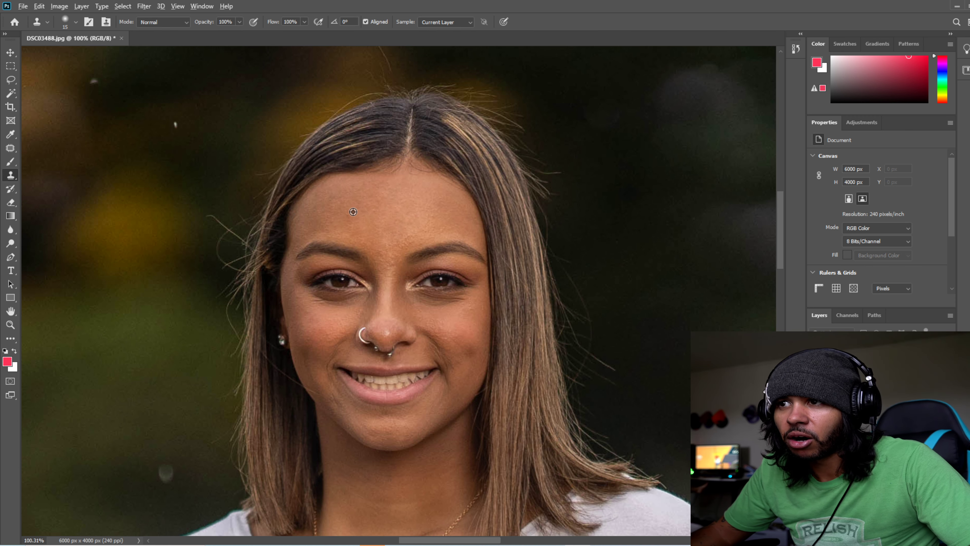
# - Patch the dark spot on the forehead above the nose-ring side eyebrow with nearby clean skin, working at closer zoom
pyautogui.click(10, 324)
pyautogui.moveTo(380, 226); pyautogui.dragTo(401, 226)
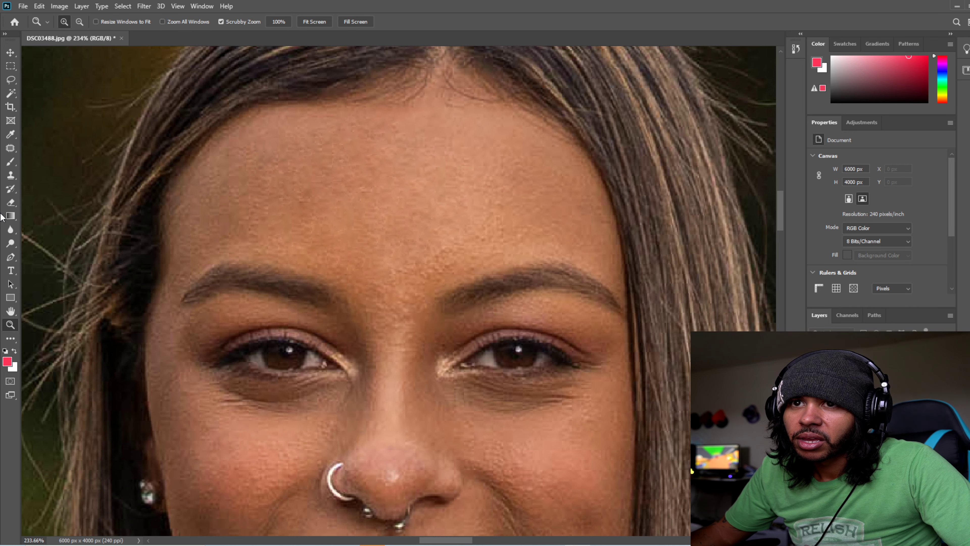
pyautogui.click(11, 175)
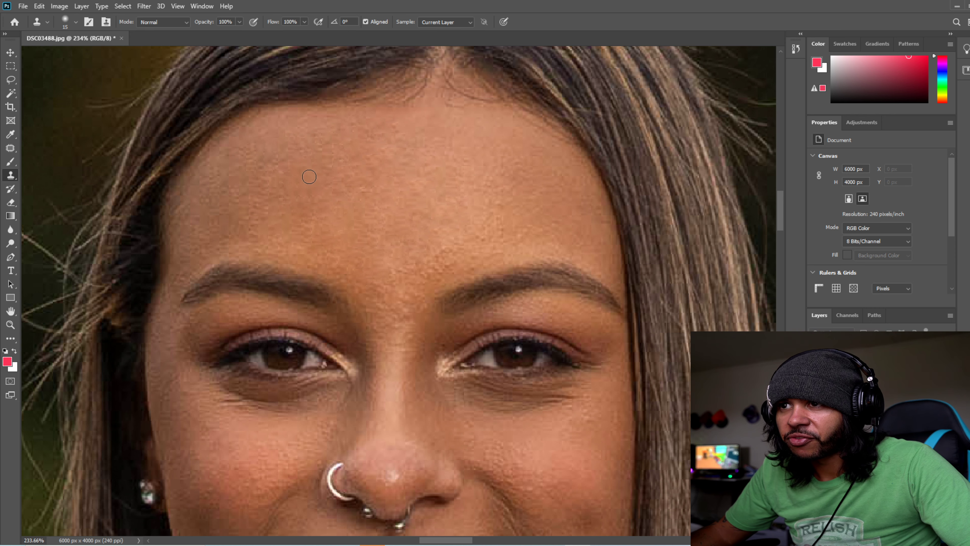
pyautogui.click(11, 151)
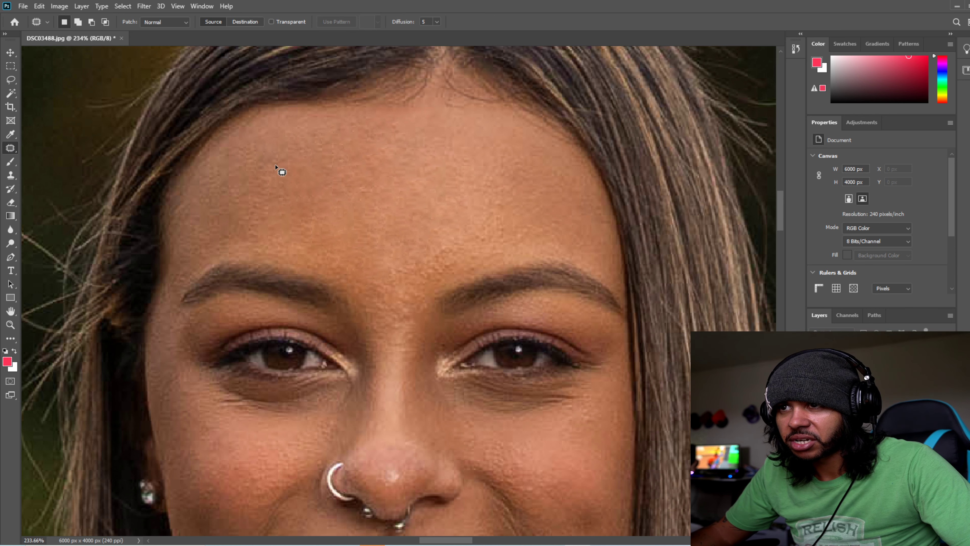
pyautogui.moveTo(298, 163)
pyautogui.mouseDown()
pyautogui.moveTo(301, 208)
pyautogui.moveTo(330, 178)
pyautogui.moveTo(271, 202)
pyautogui.moveTo(313, 170)
pyautogui.moveTo(326, 190)
pyautogui.moveTo(305, 187)
pyautogui.mouseUp()
pyautogui.hotkey('ctrl', 'd')
pyautogui.moveTo(313, 197)
pyautogui.mouseDown()
pyautogui.moveTo(352, 212)
pyautogui.moveTo(310, 191)
pyautogui.moveTo(346, 189)
pyautogui.moveTo(312, 199)
pyautogui.mouseUp()
pyautogui.hotkey('ctrl', 'd')
pyautogui.moveTo(307, 198); pyautogui.dragTo(276, 176)
pyautogui.hotkey('ctrl', 'd')
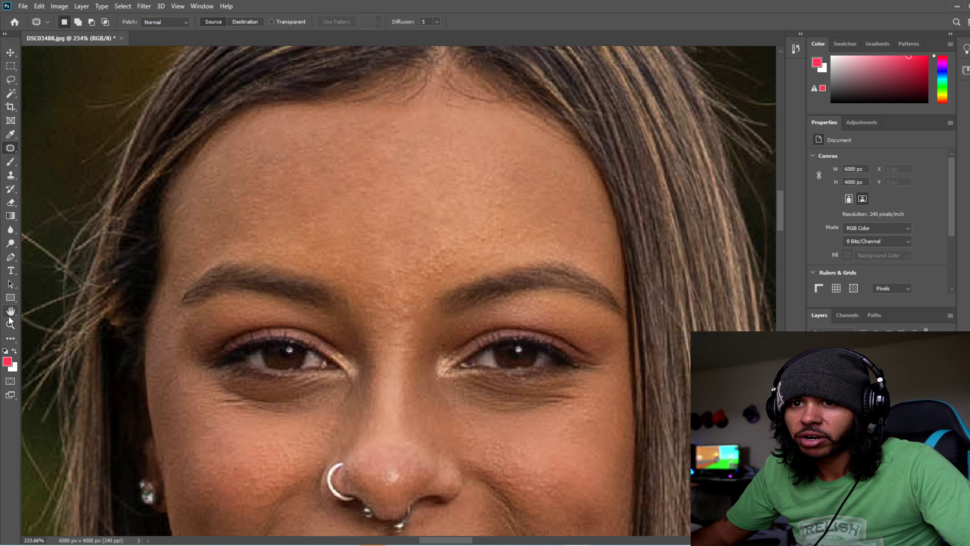
# - Clone background over the outer end of the long stray hair sticking out beside the woman's head
pyautogui.moveTo(451, 540); pyautogui.dragTo(423, 540)
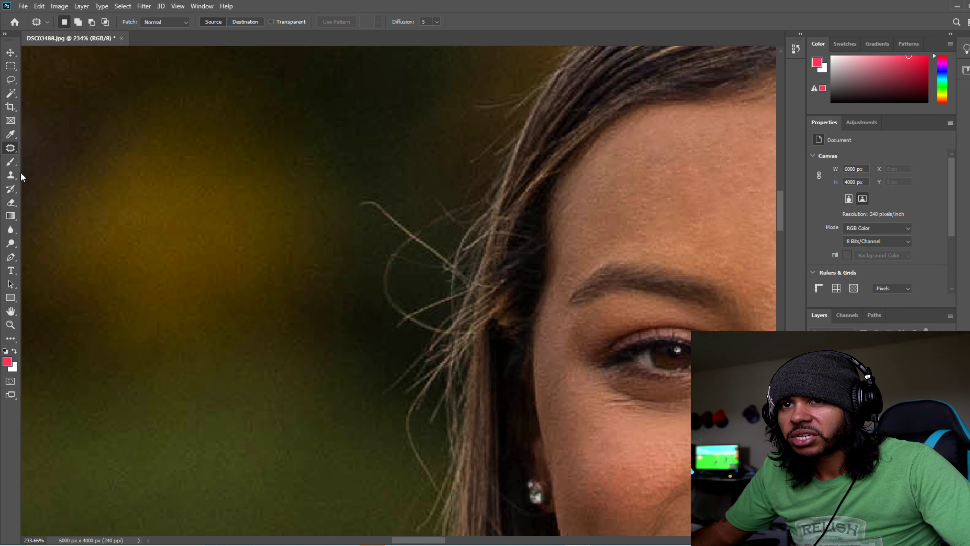
pyautogui.click(11, 175)
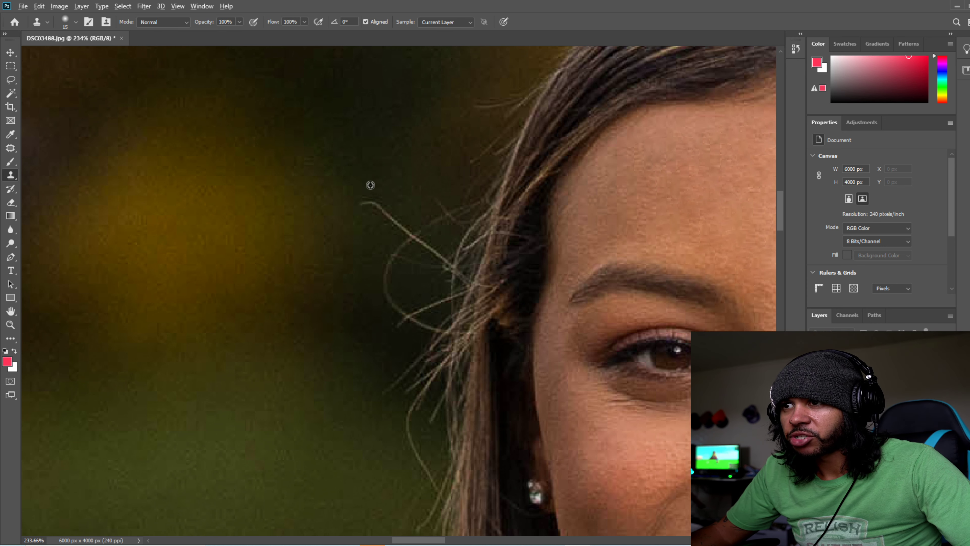
pyautogui.moveTo(362, 201); pyautogui.dragTo(387, 214)
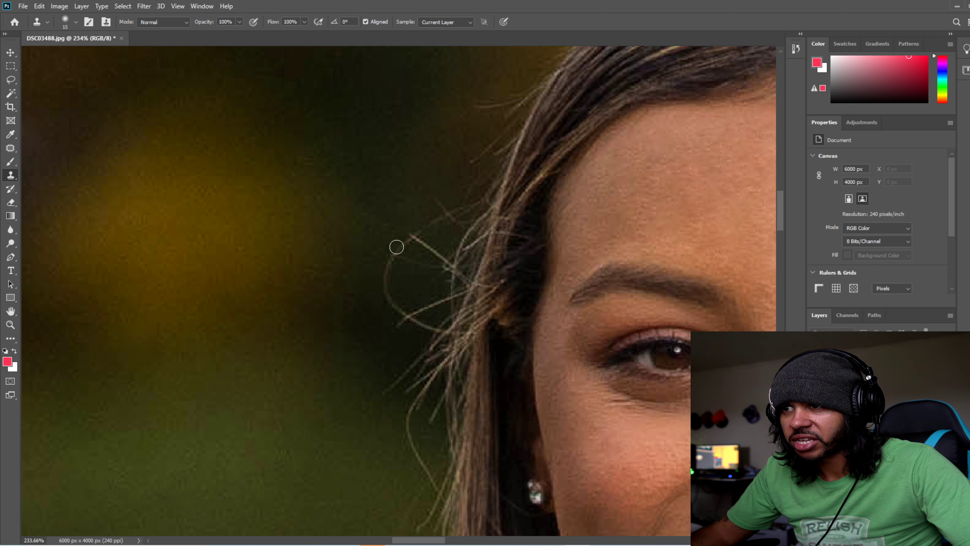
pyautogui.moveTo(399, 223); pyautogui.dragTo(386, 269)
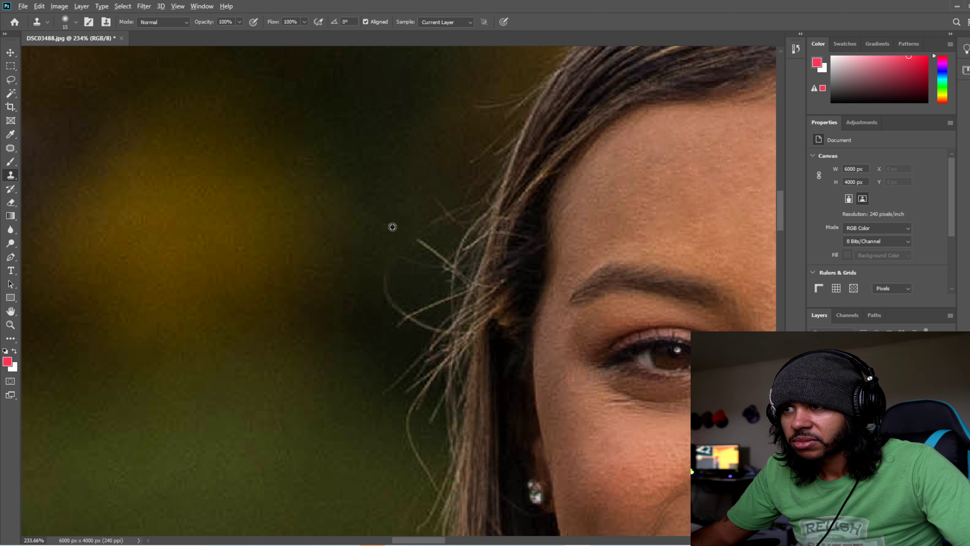
# - Patch out the curved stray hair and the remaining flyaway tip beside the head with clean dark background
pyautogui.click(9, 150)
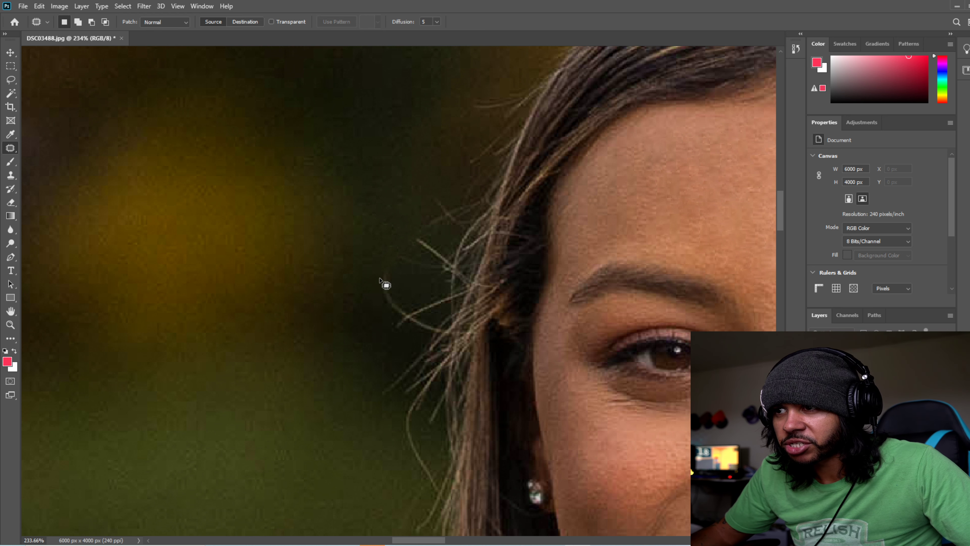
pyautogui.moveTo(378, 264)
pyautogui.mouseDown()
pyautogui.moveTo(387, 272)
pyautogui.moveTo(383, 264)
pyautogui.mouseUp()
pyautogui.moveTo(385, 279)
pyautogui.mouseDown()
pyautogui.moveTo(361, 248)
pyautogui.moveTo(412, 263)
pyautogui.moveTo(404, 247)
pyautogui.mouseUp()
pyautogui.hotkey('ctrl', 'd')
pyautogui.moveTo(400, 261)
pyautogui.mouseDown()
pyautogui.moveTo(390, 283)
pyautogui.moveTo(401, 300)
pyautogui.moveTo(394, 288)
pyautogui.mouseUp()
pyautogui.hotkey('ctrl', 'd')
pyautogui.moveTo(392, 300); pyautogui.dragTo(374, 285)
pyautogui.hotkey('ctrl', 'd')
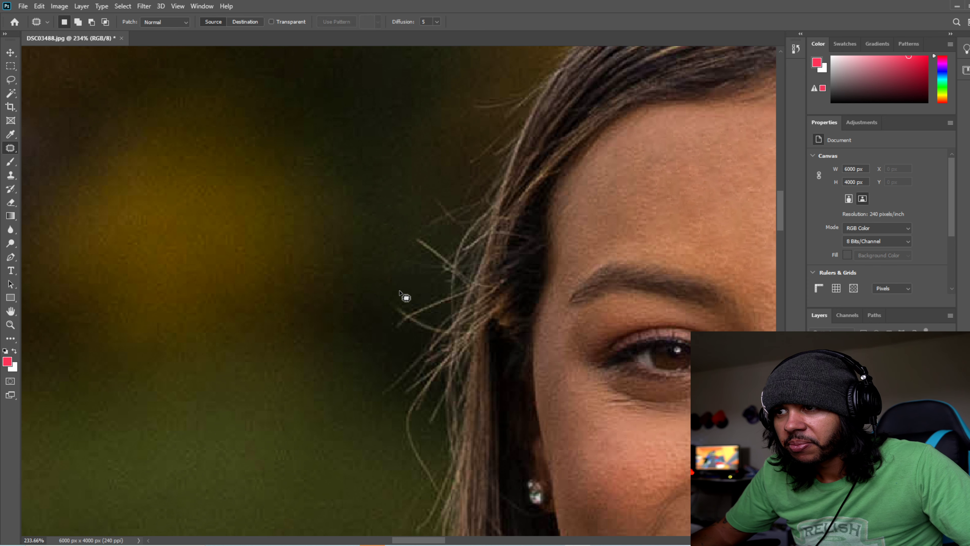
pyautogui.moveTo(423, 249)
pyautogui.mouseDown()
pyautogui.moveTo(422, 265)
pyautogui.moveTo(392, 223)
pyautogui.mouseUp()
pyautogui.hotkey('ctrl', 'd')
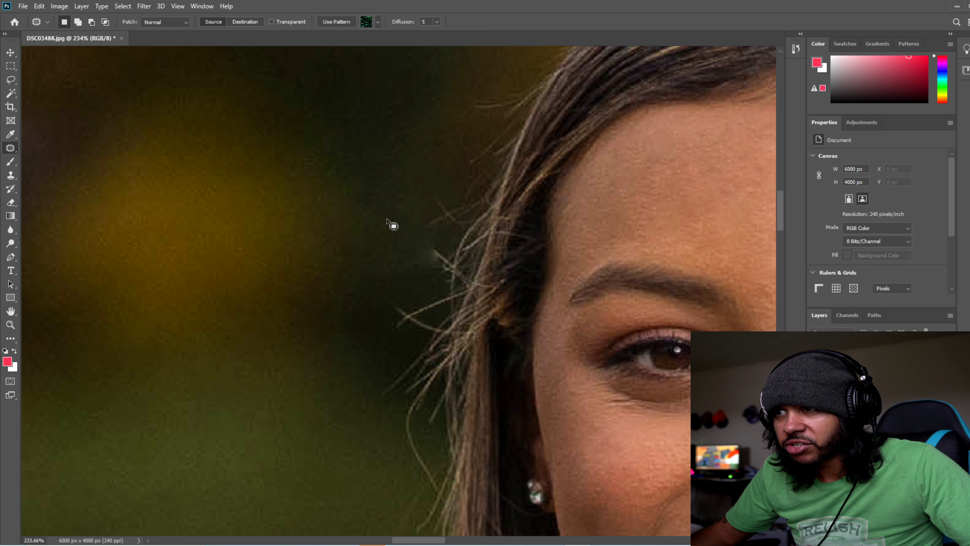
# - Patch the remaining wisp of stray hair beside the head, and clone dark background over the faint flyaways above it
pyautogui.moveTo(382, 276)
pyautogui.mouseDown()
pyautogui.moveTo(383, 310)
pyautogui.moveTo(375, 266)
pyautogui.mouseUp()
pyautogui.hotkey('ctrl', 'd')
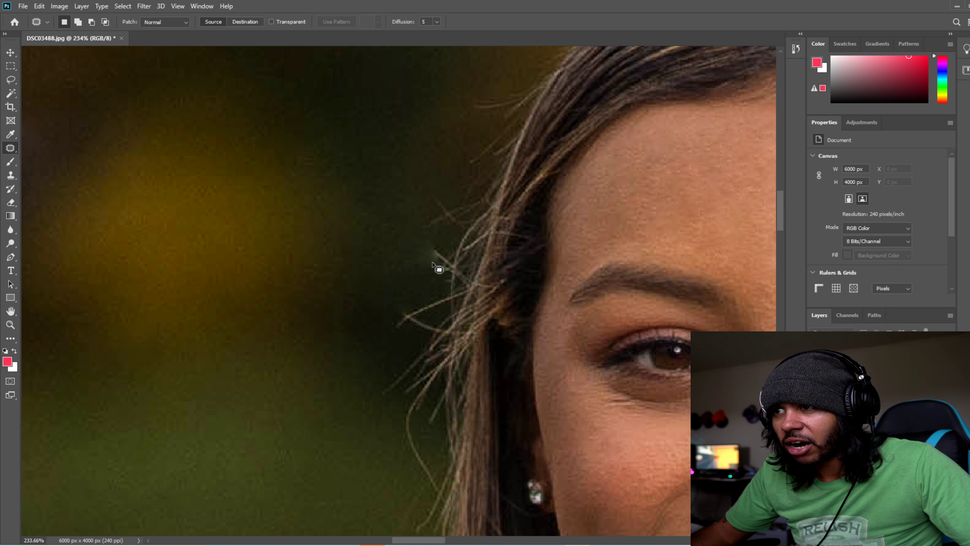
pyautogui.click(11, 175)
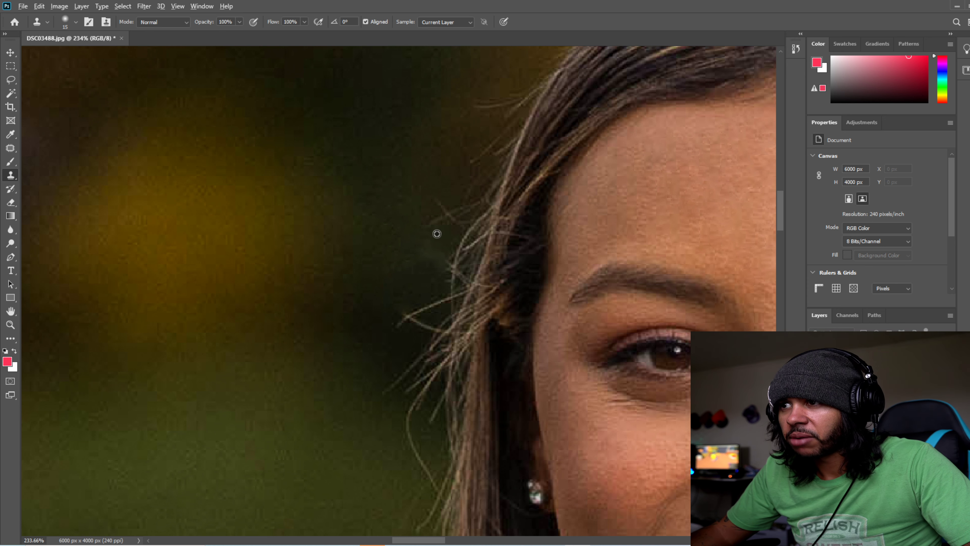
pyautogui.moveTo(454, 207); pyautogui.dragTo(438, 238)
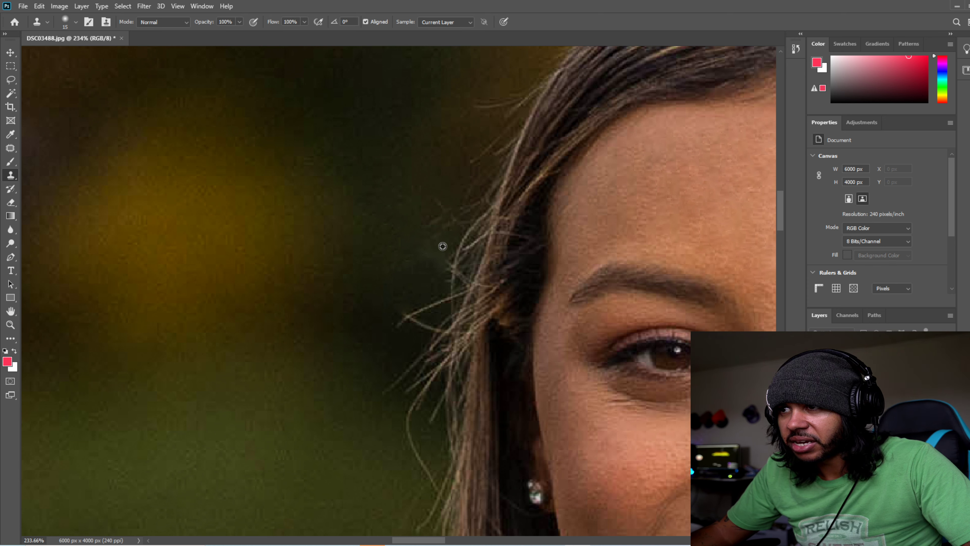
pyautogui.keyDown('alt'); pyautogui.click(451, 191); pyautogui.keyUp('alt')
pyautogui.moveTo(450, 218); pyautogui.dragTo(449, 231)
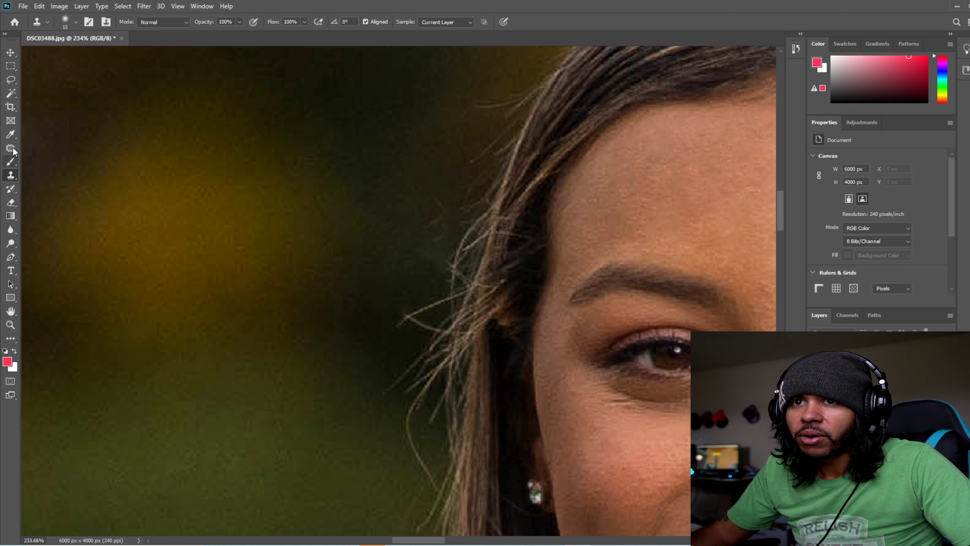
# - Smooth the cloned background beside the hair with the Patch tool, replacing it with clean dark background
pyautogui.click(10, 148)
pyautogui.moveTo(428, 187)
pyautogui.mouseDown()
pyautogui.moveTo(405, 198)
pyautogui.moveTo(394, 227)
pyautogui.moveTo(405, 237)
pyautogui.moveTo(436, 230)
pyautogui.moveTo(456, 200)
pyautogui.moveTo(432, 184)
pyautogui.moveTo(391, 181)
pyautogui.mouseUp()
pyautogui.click(399, 155)
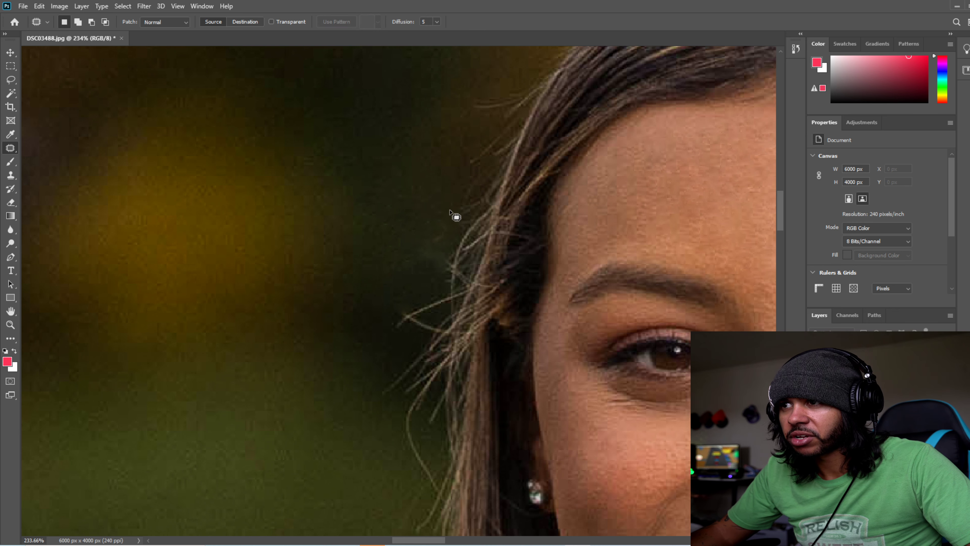
pyautogui.moveTo(450, 210); pyautogui.dragTo(444, 210)
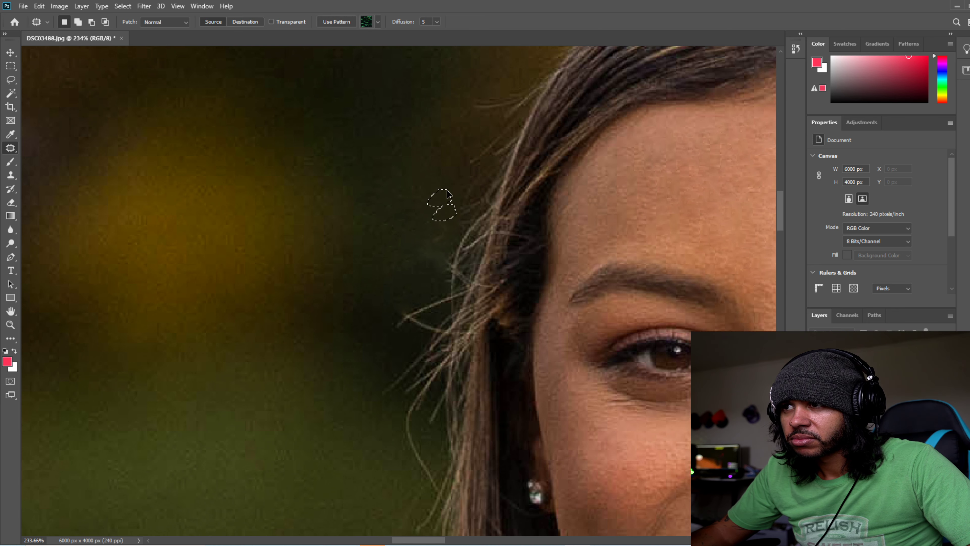
# - Patch the stray hairs and marks in the dark background on the opposite side of the head from the earring
pyautogui.press('z')
pyautogui.hotkey('ctrl', '0')
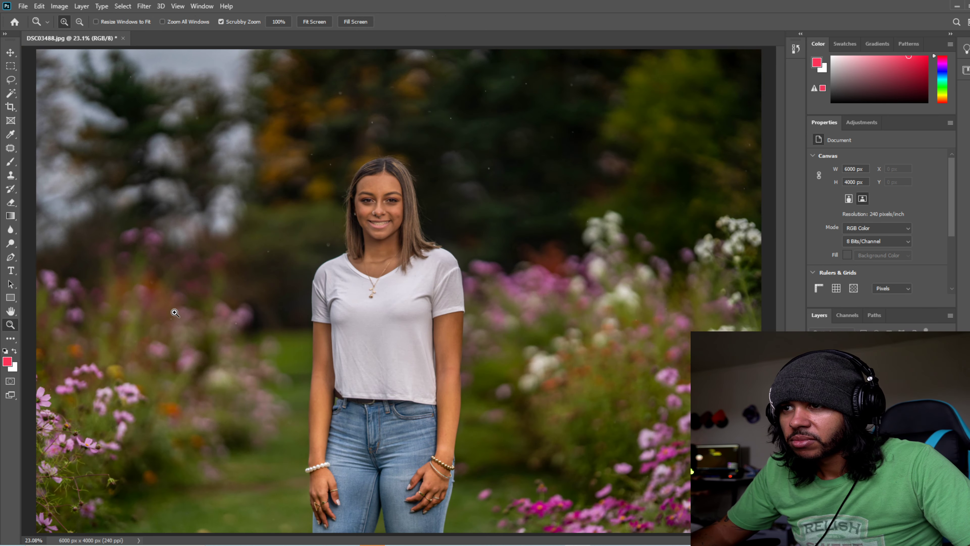
pyautogui.moveTo(436, 220); pyautogui.dragTo(438, 184)
pyautogui.press('j')
pyautogui.moveTo(364, 124)
pyautogui.mouseDown()
pyautogui.moveTo(374, 187)
pyautogui.moveTo(401, 248)
pyautogui.moveTo(436, 244)
pyautogui.moveTo(403, 135)
pyautogui.moveTo(397, 146)
pyautogui.moveTo(447, 85)
pyautogui.mouseUp()
pyautogui.hotkey('ctrl', 'd')
pyautogui.moveTo(394, 177)
pyautogui.mouseDown()
pyautogui.moveTo(383, 204)
pyautogui.moveTo(409, 222)
pyautogui.moveTo(404, 176)
pyautogui.mouseUp()
pyautogui.hotkey('ctrl', 'd')
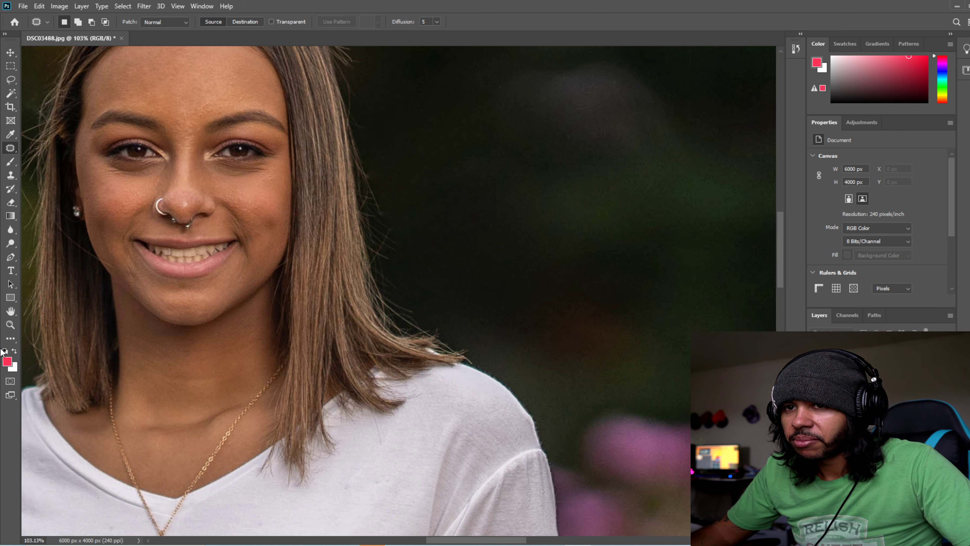
pyautogui.click(11, 325)
pyautogui.moveTo(392, 214); pyautogui.dragTo(436, 214)
pyautogui.scroll(-5, 403, 405)
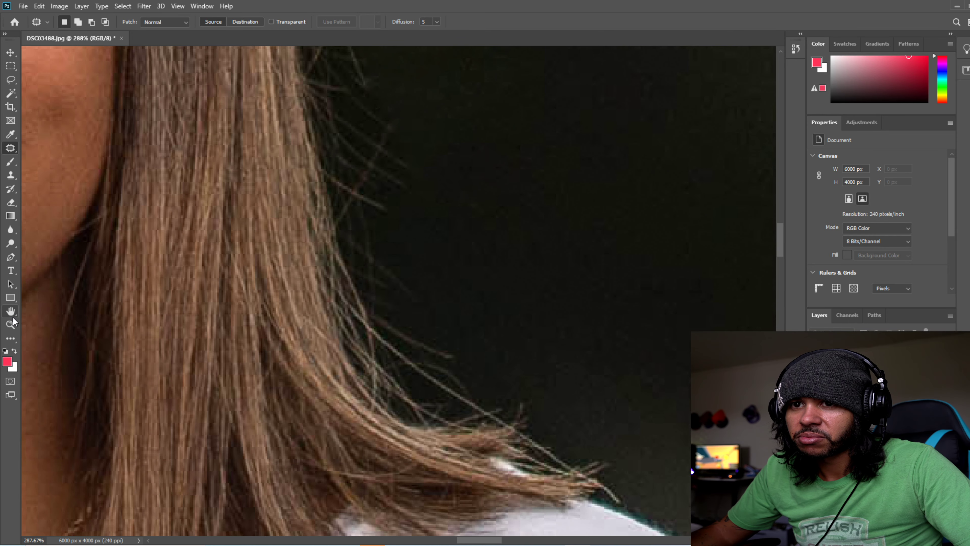
pyautogui.hotkey('ctrl', '0')
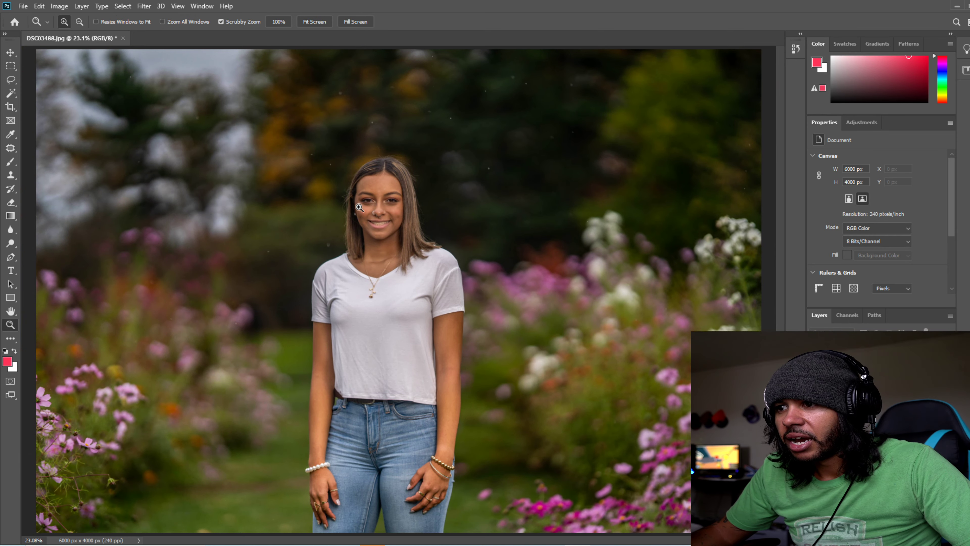
# - Switch to the Spot Healing Brush and heal the small blemishes in the middle of the forehead
pyautogui.moveTo(380, 202); pyautogui.dragTo(459, 210)
pyautogui.scroll(2, 459, 210)
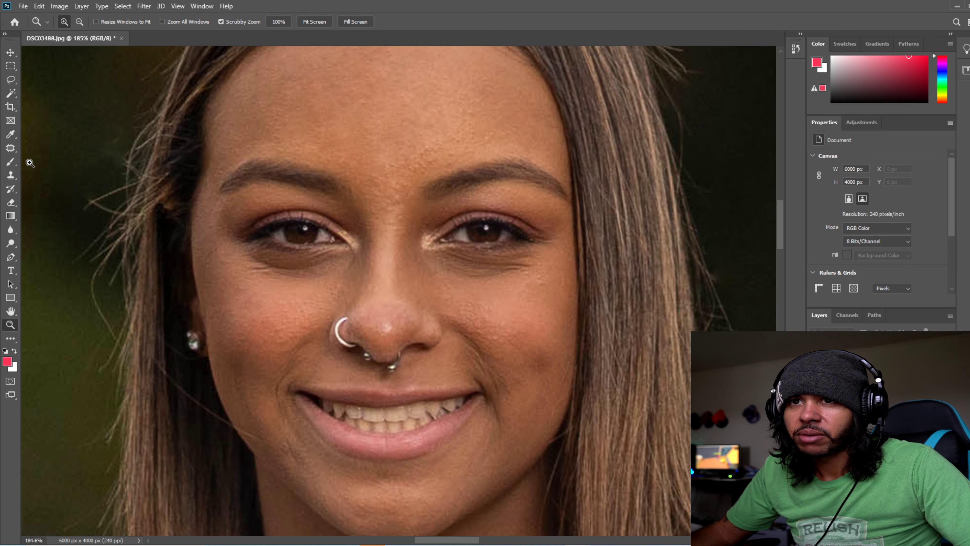
pyautogui.click(10, 164)
pyautogui.click(12, 177)
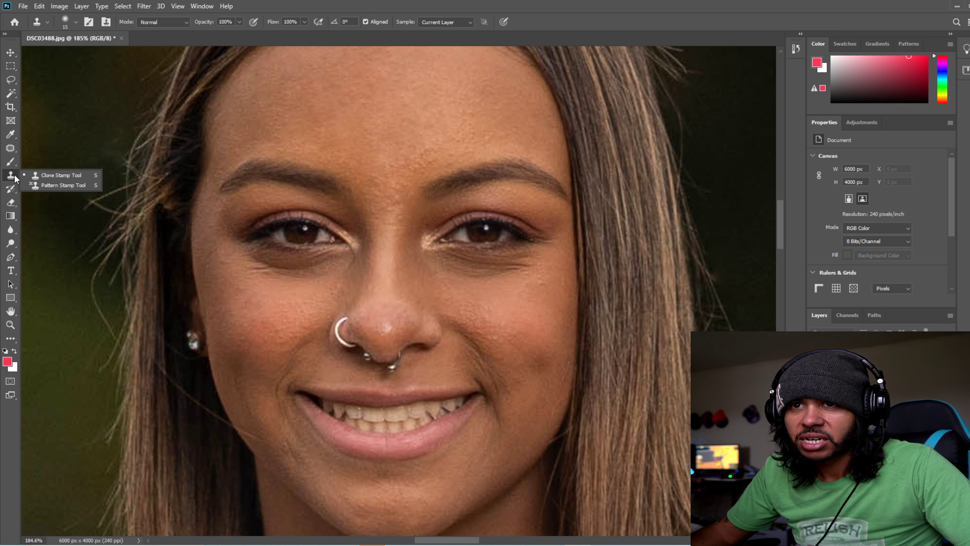
pyautogui.click(39, 176)
pyautogui.scroll(1, 417, 195)
pyautogui.scroll(1, 418, 195)
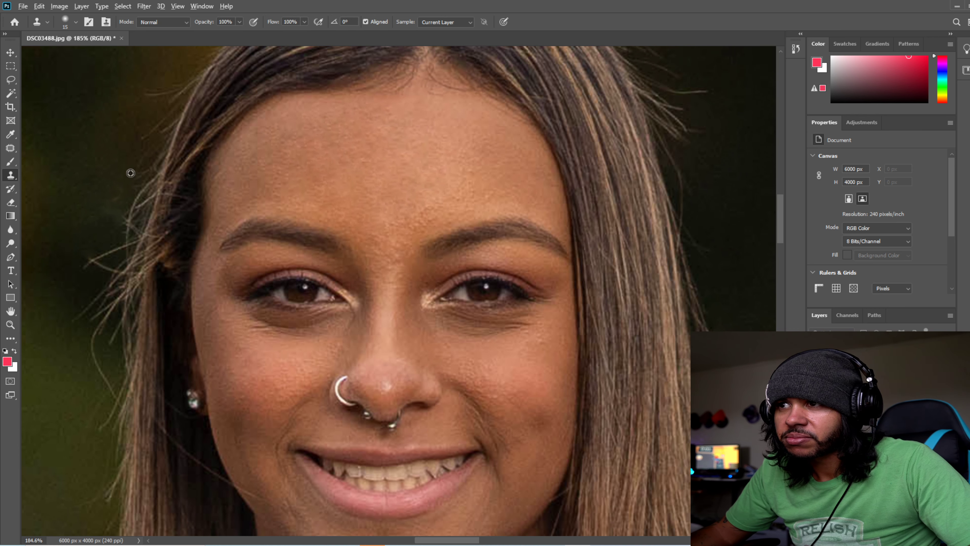
pyautogui.click(12, 175)
pyautogui.click(11, 147)
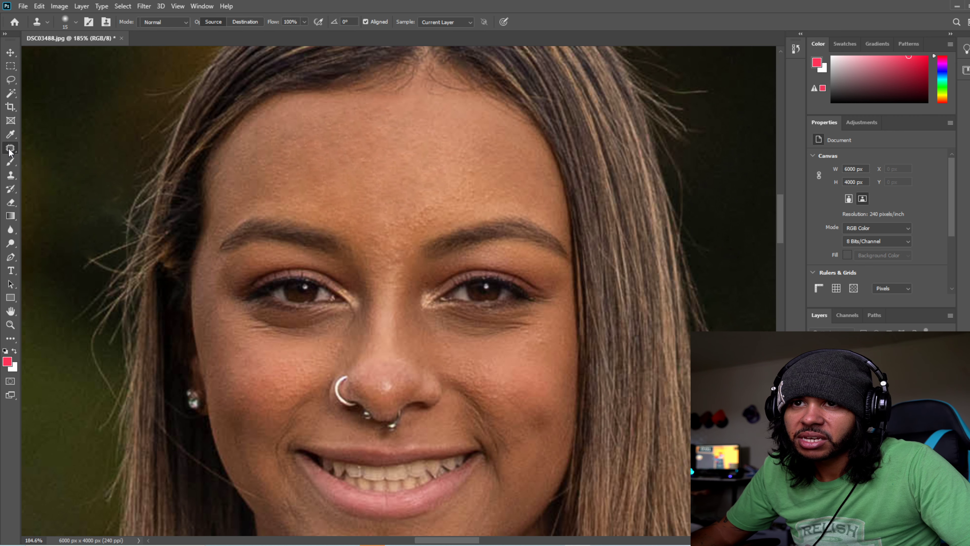
pyautogui.click(10, 147)
pyautogui.click(61, 148)
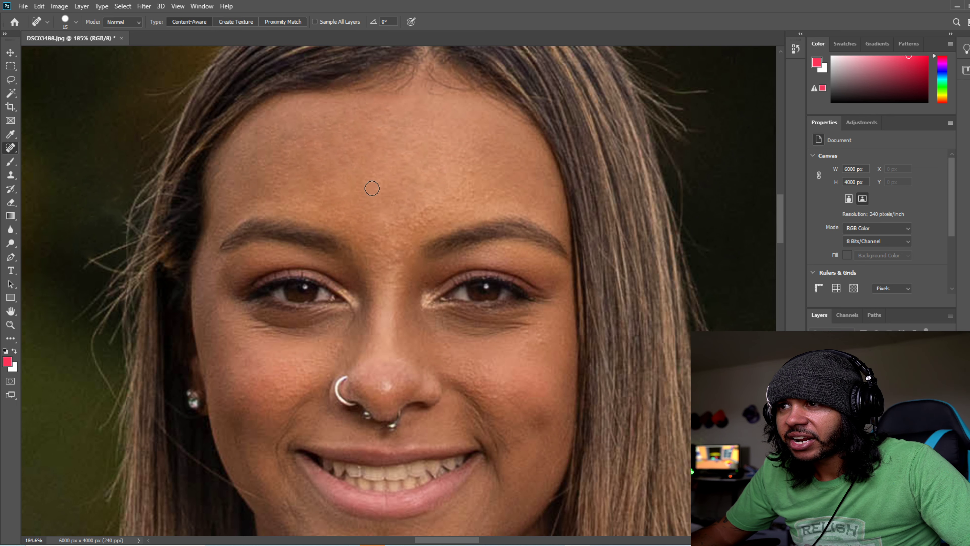
pyautogui.click(378, 180)
pyautogui.click(377, 170)
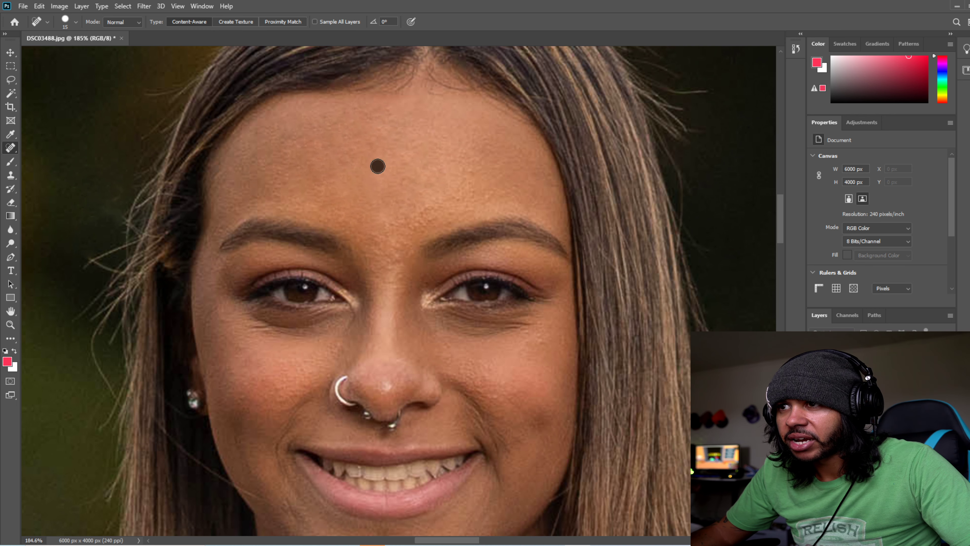
pyautogui.scroll(-2, 376, 209)
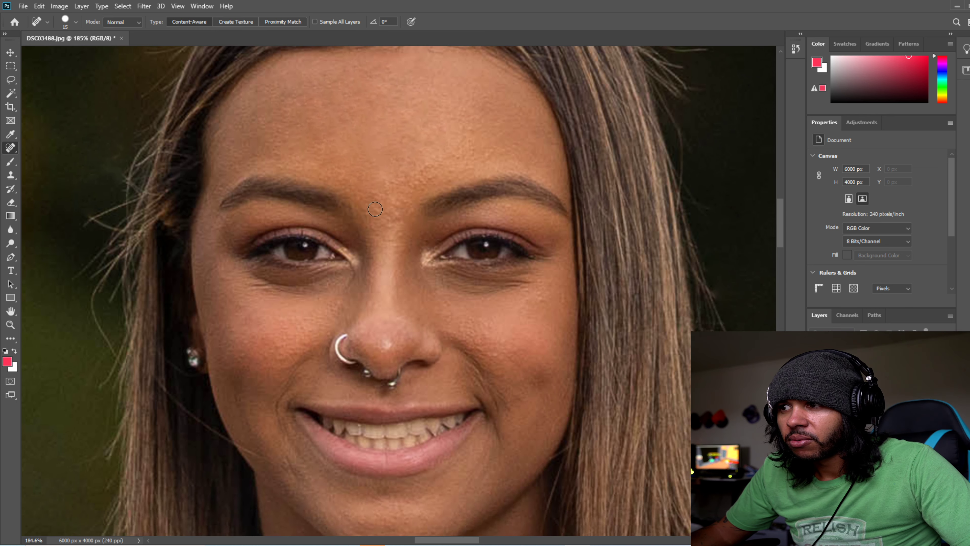
# - Remove the flyaway hair tips beside the earring-side hair with the Spot Healing Brush
pyautogui.click(12, 326)
pyautogui.moveTo(67, 314); pyautogui.dragTo(52, 311)
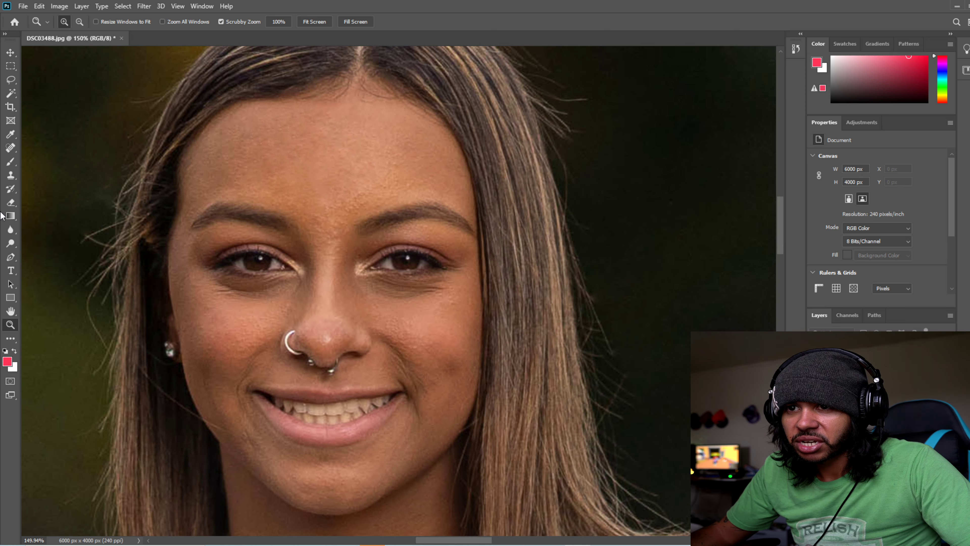
pyautogui.click(11, 176)
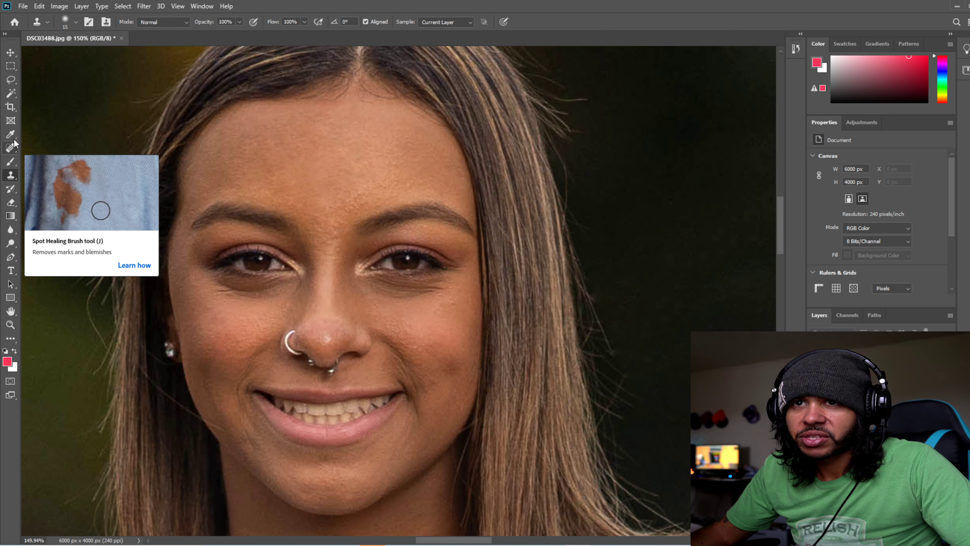
pyautogui.click(11, 148)
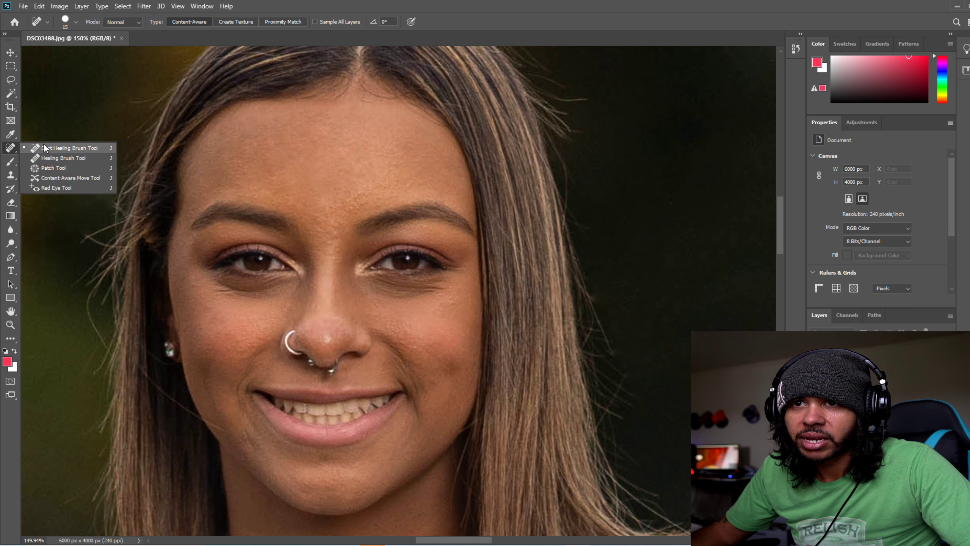
pyautogui.click(44, 148)
pyautogui.moveTo(89, 312)
pyautogui.mouseDown()
pyautogui.moveTo(95, 332)
pyautogui.moveTo(88, 297)
pyautogui.moveTo(99, 334)
pyautogui.mouseUp()
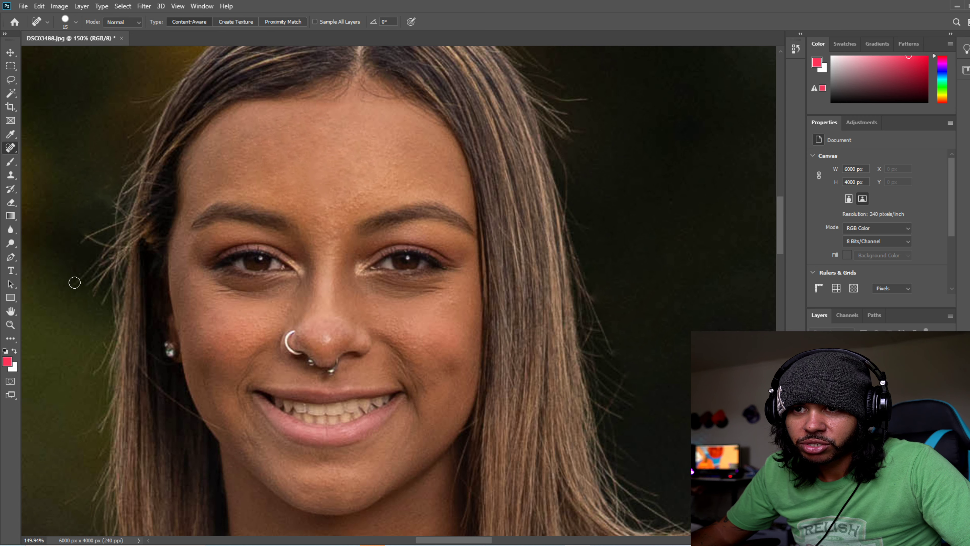
pyautogui.moveTo(78, 245)
pyautogui.mouseDown()
pyautogui.moveTo(101, 228)
pyautogui.moveTo(72, 237)
pyautogui.mouseUp()
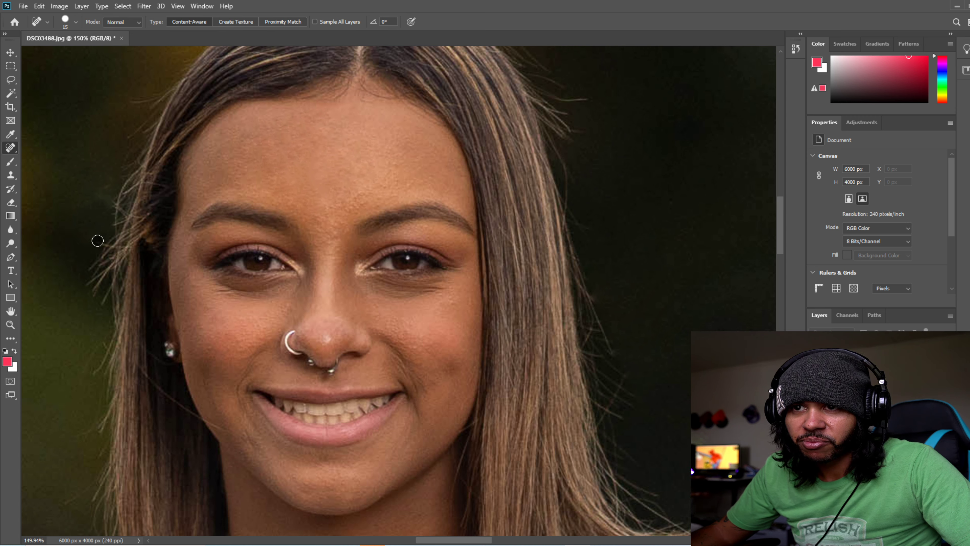
# - Examine the retouched face, remaining flyaway hairs and neckline up close, and review the portrait as a whole
pyautogui.scroll(-2, 605, 342)
pyautogui.scroll(-1, 605, 342)
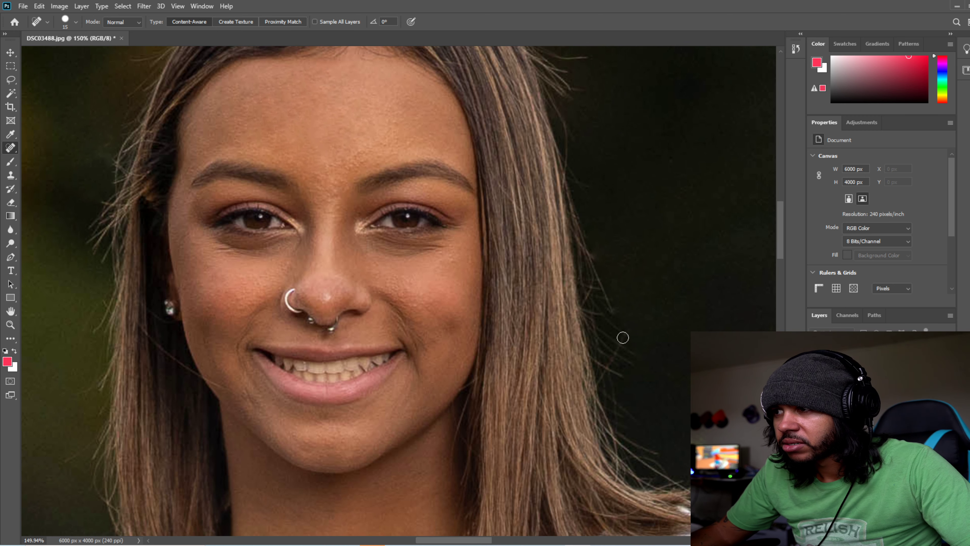
pyautogui.scroll(-6, 638, 327)
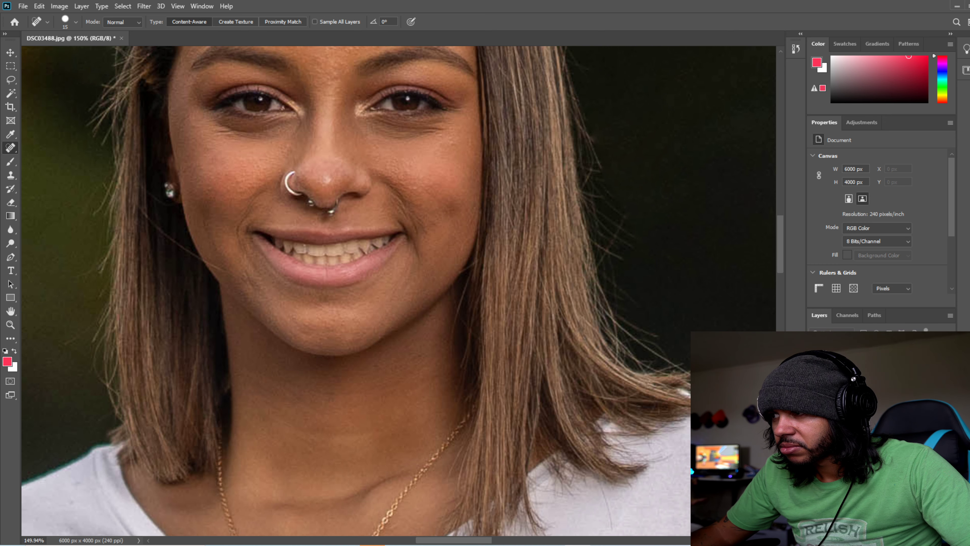
pyautogui.click(10, 324)
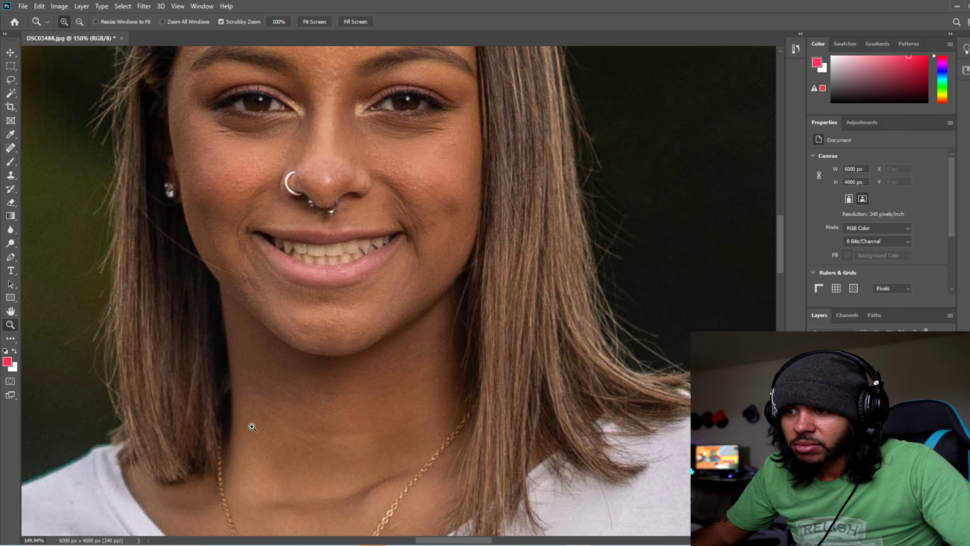
pyautogui.moveTo(252, 426); pyautogui.dragTo(294, 318)
pyautogui.moveTo(373, 201); pyautogui.dragTo(81, 130)
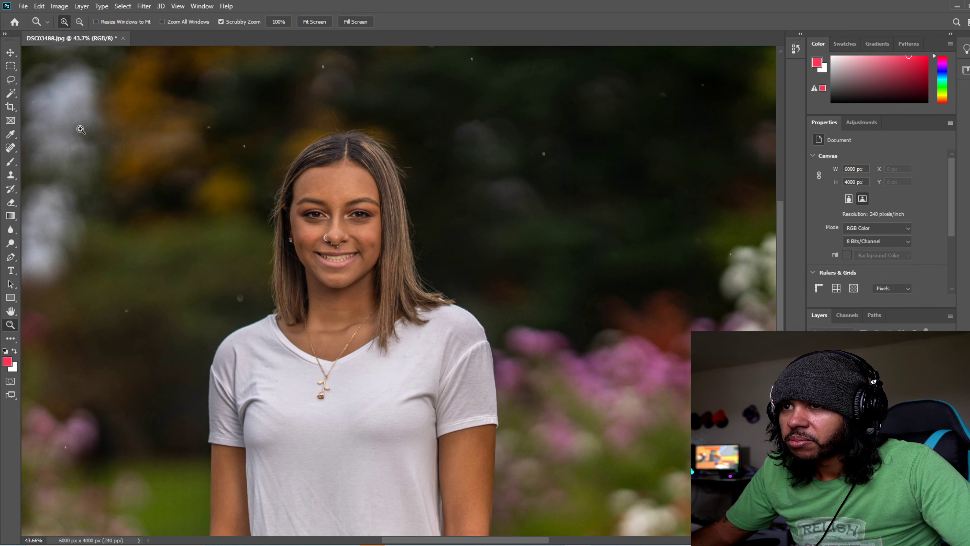
pyautogui.click(11, 147)
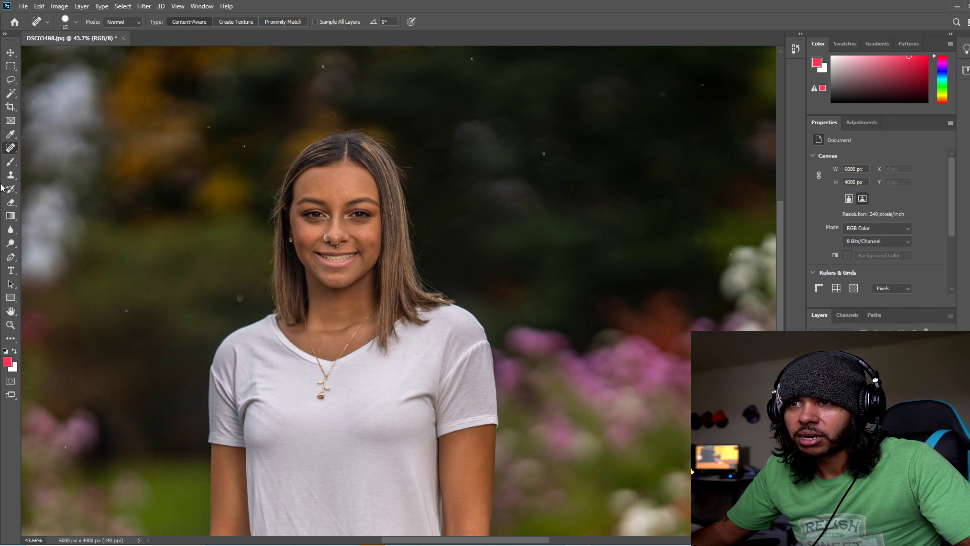
pyautogui.click(11, 324)
pyautogui.rightClick(217, 246)
pyautogui.click(236, 257)
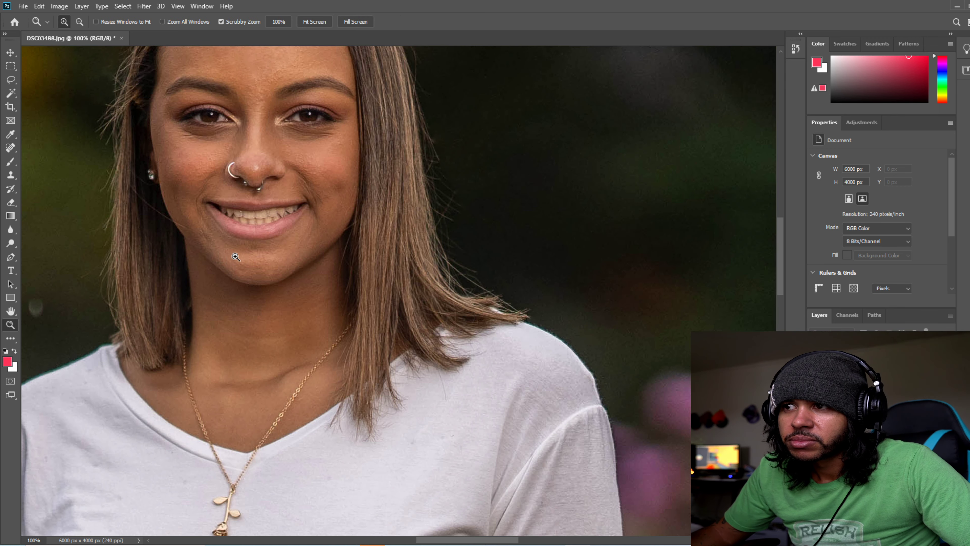
pyautogui.hotkey('ctrl', '0')
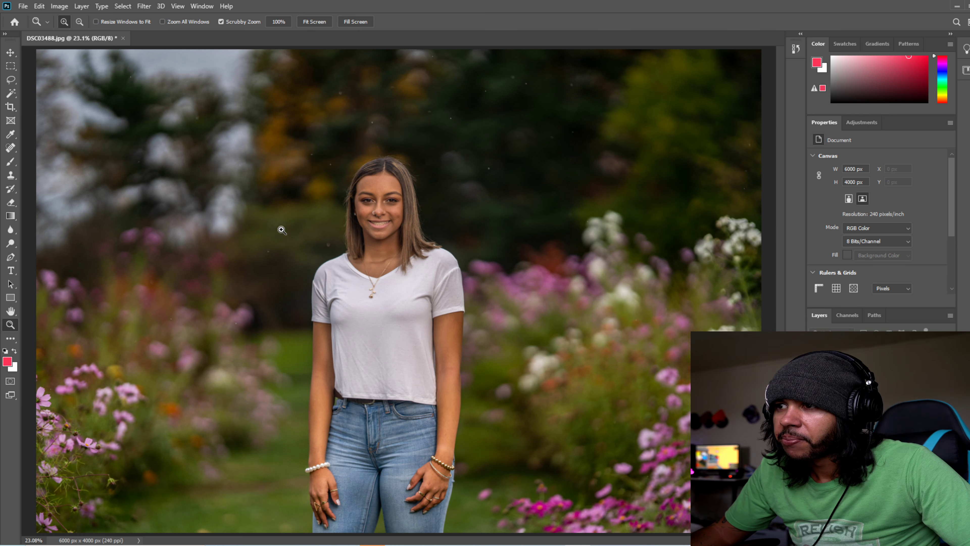
pyautogui.moveTo(491, 172); pyautogui.dragTo(478, 168)
# - Open the photo in the Camera Raw Filter and reset the Adjustment Brush settings to 0
pyautogui.click(136, 5)
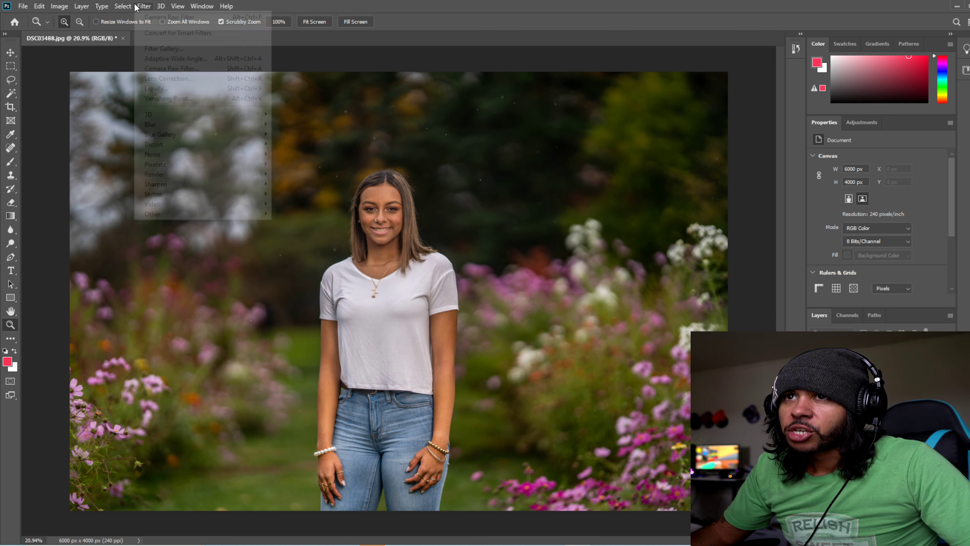
pyautogui.click(169, 68)
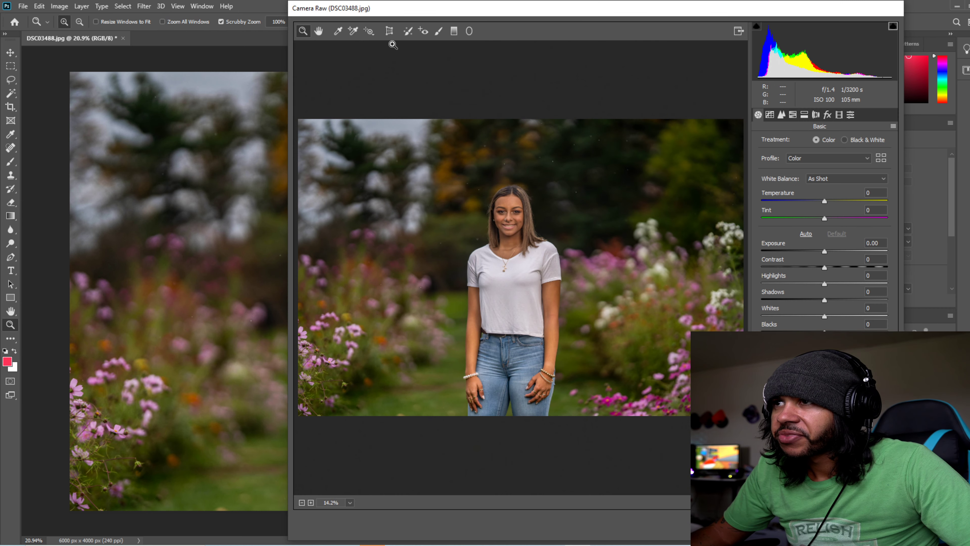
pyautogui.click(439, 32)
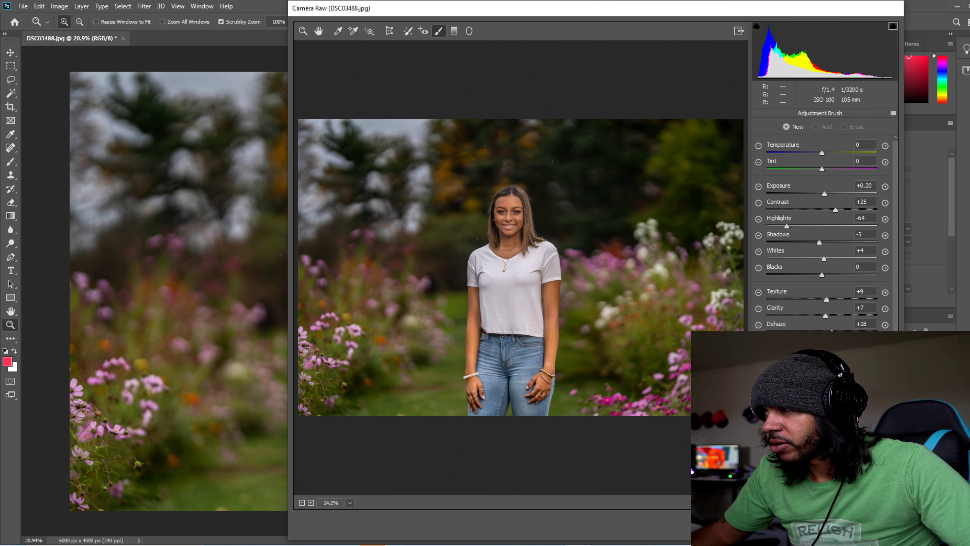
pyautogui.click(885, 186)
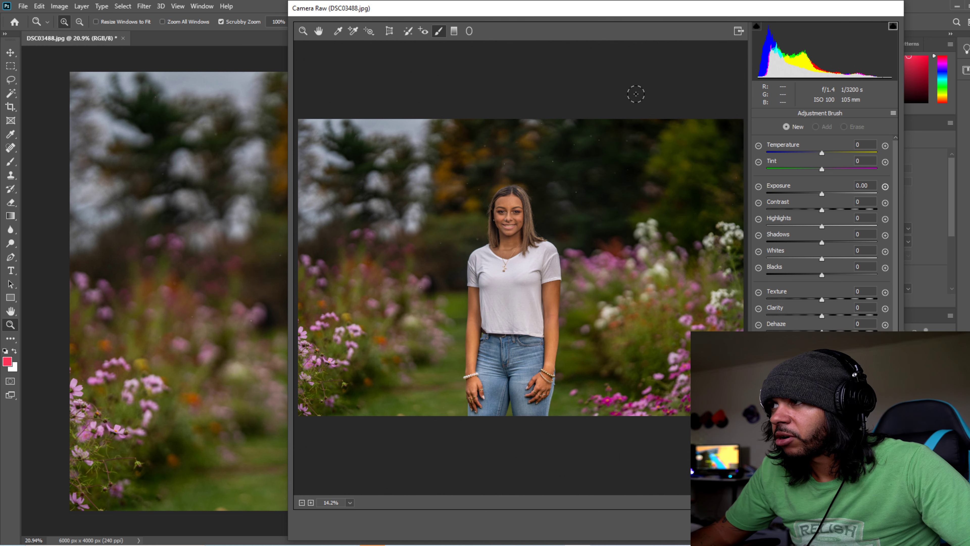
# - Raise the HSL saturation to +99 for Greens, +39 for Yellows, +78 for Magentas and +38 for Purples
pyautogui.click(303, 30)
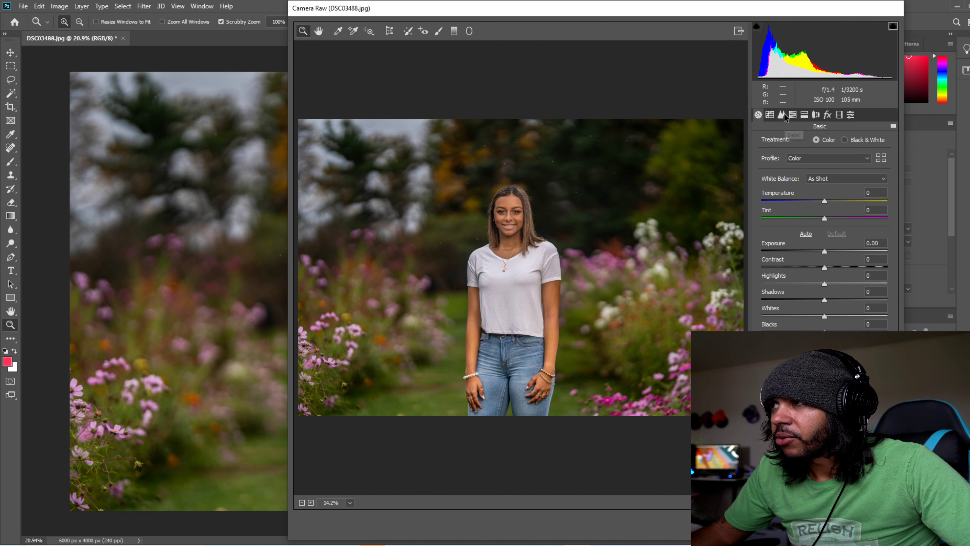
pyautogui.click(793, 115)
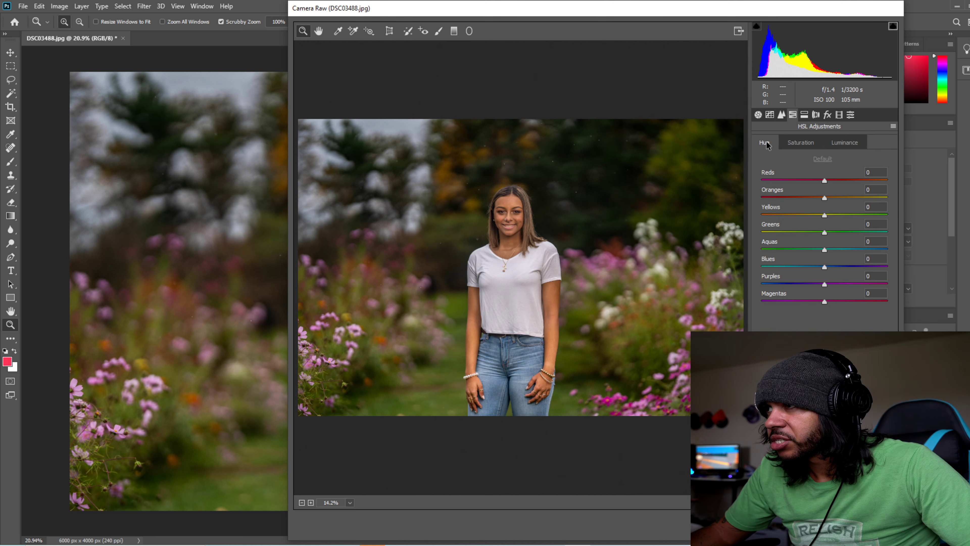
pyautogui.click(801, 143)
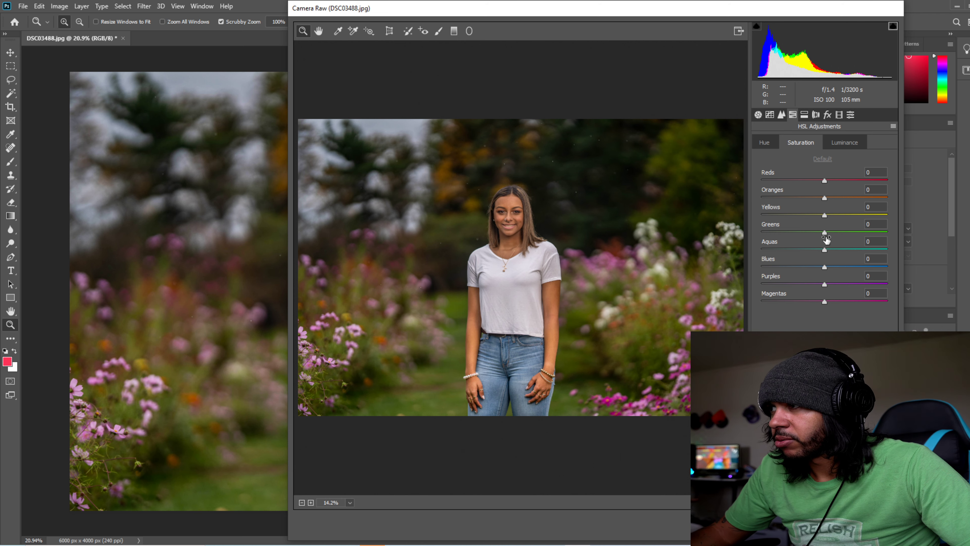
pyautogui.moveTo(825, 227); pyautogui.dragTo(888, 232)
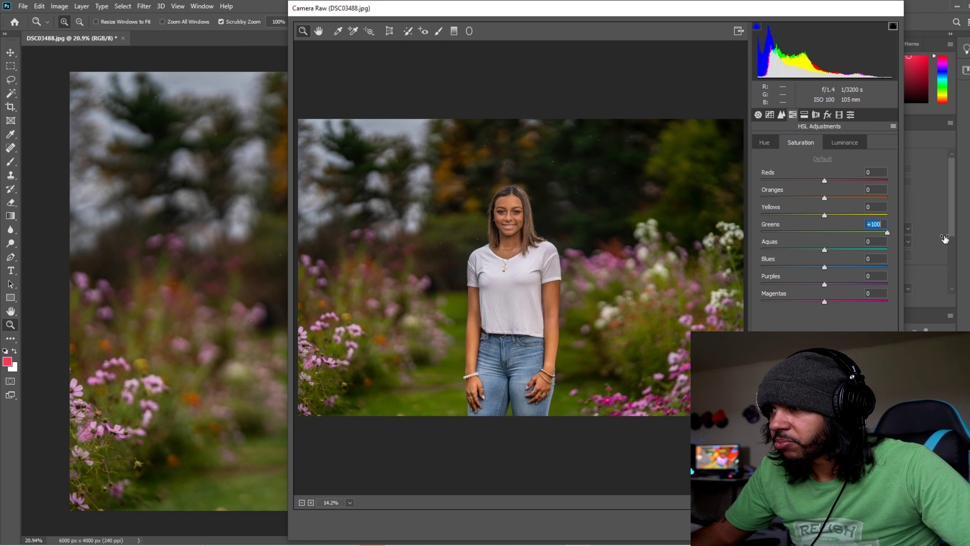
pyautogui.moveTo(826, 216); pyautogui.dragTo(849, 216)
pyautogui.moveTo(825, 301); pyautogui.dragTo(874, 301)
pyautogui.moveTo(825, 284); pyautogui.dragTo(868, 284)
# - Shift the HSL hue to +60 for Purples and +5 for Magentas, keeping Greens at 0
pyautogui.click(765, 143)
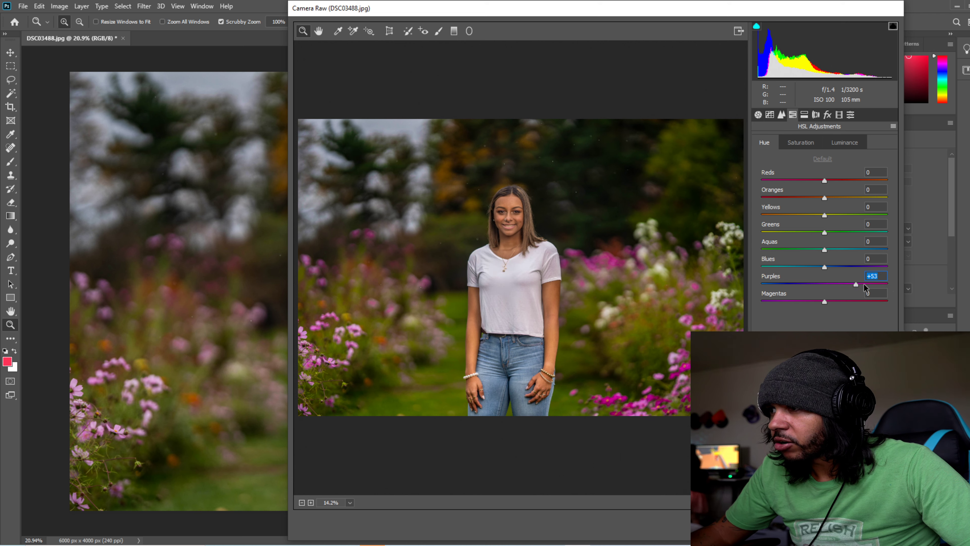
pyautogui.click(867, 302)
pyautogui.moveTo(825, 232); pyautogui.dragTo(803, 247)
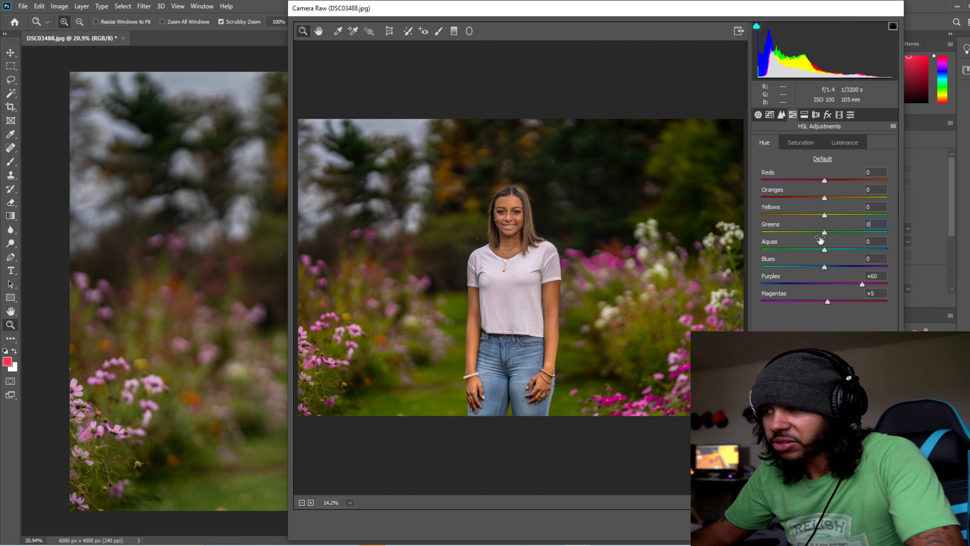
# - Adjust the HSL luminance to +26 for Greens, -12 for Purples and -1 for Magentas
pyautogui.click(843, 142)
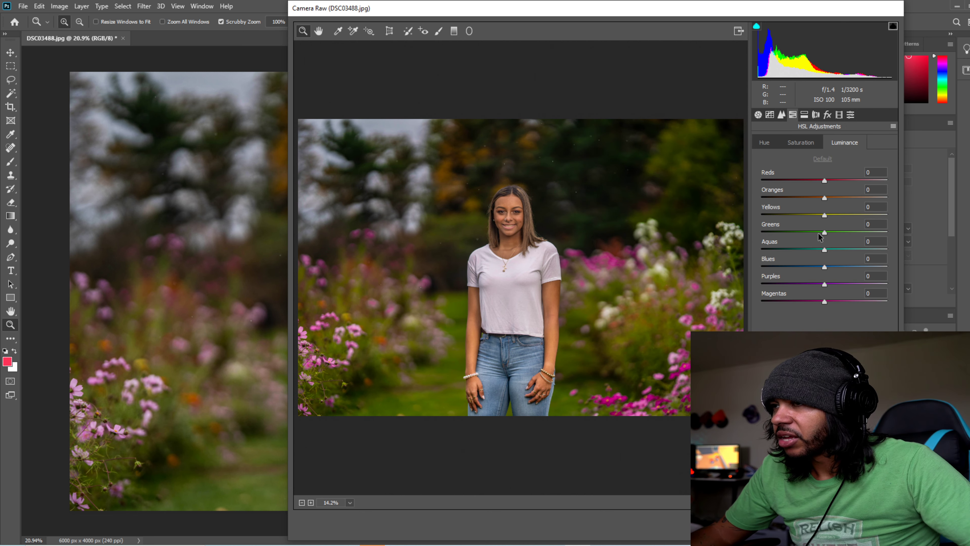
pyautogui.moveTo(823, 232)
pyautogui.mouseDown()
pyautogui.moveTo(789, 235)
pyautogui.moveTo(877, 245)
pyautogui.moveTo(838, 245)
pyautogui.mouseUp()
pyautogui.moveTo(826, 301)
pyautogui.mouseDown()
pyautogui.moveTo(798, 302)
pyautogui.moveTo(862, 302)
pyautogui.moveTo(824, 302)
pyautogui.moveTo(842, 284)
pyautogui.moveTo(800, 286)
pyautogui.moveTo(855, 295)
pyautogui.moveTo(785, 291)
pyautogui.moveTo(821, 292)
pyautogui.moveTo(816, 285)
pyautogui.mouseUp()
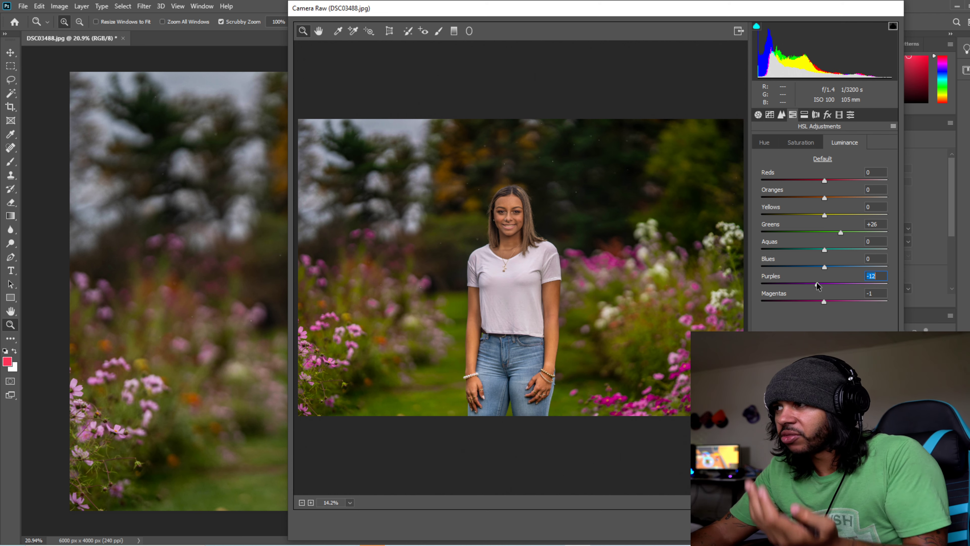
# - Try an Oranges luminance of +100 on the skin tones and return it to 0
pyautogui.moveTo(824, 198); pyautogui.dragTo(892, 199)
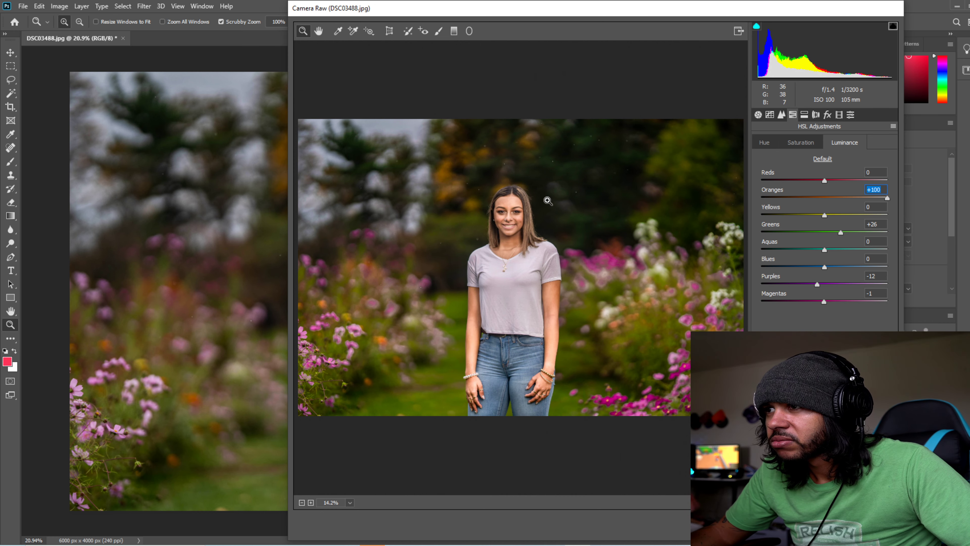
pyautogui.moveTo(510, 203); pyautogui.dragTo(560, 205)
pyautogui.rightClick(560, 205)
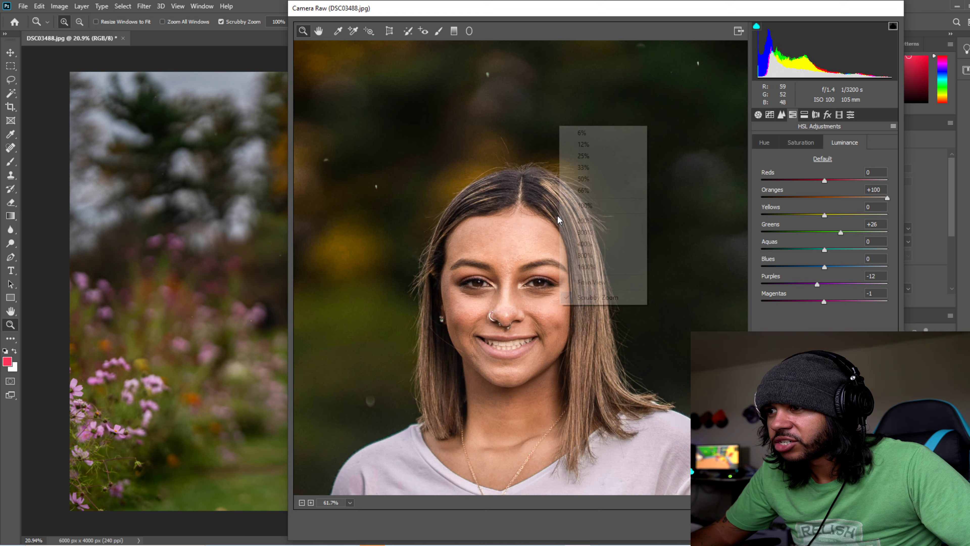
pyautogui.click(595, 283)
pyautogui.write('0')
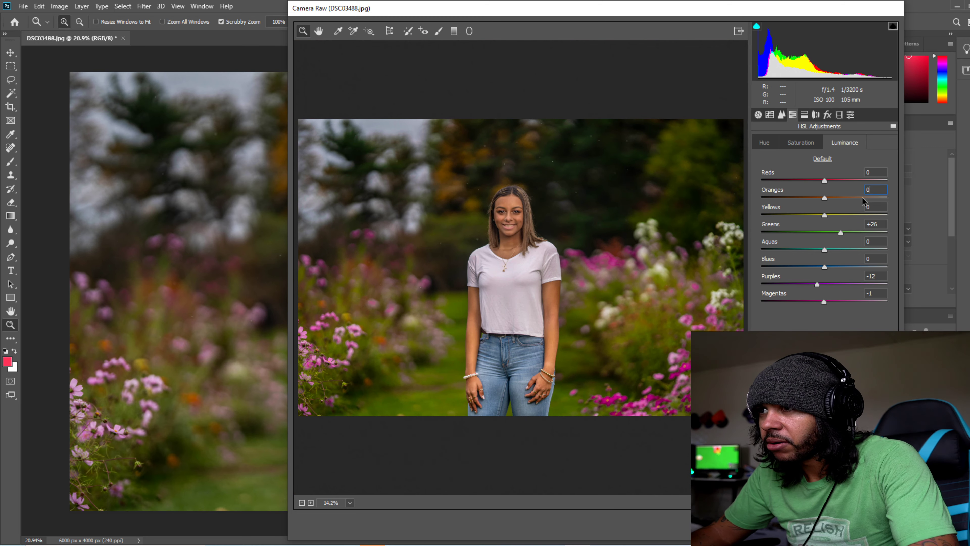
# - Lower the Oranges saturation to -14, checking the skin tones on the face up close
pyautogui.click(875, 225)
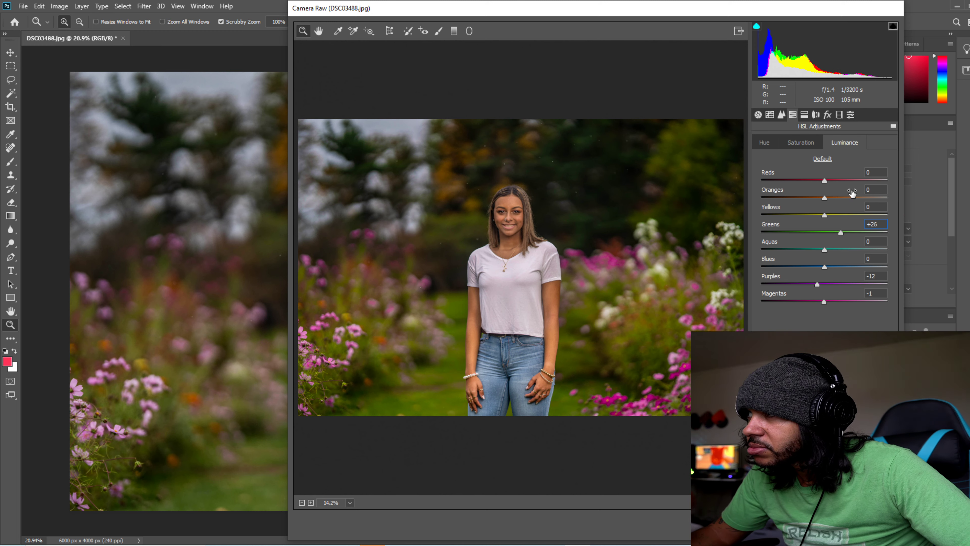
pyautogui.click(799, 142)
pyautogui.click(844, 145)
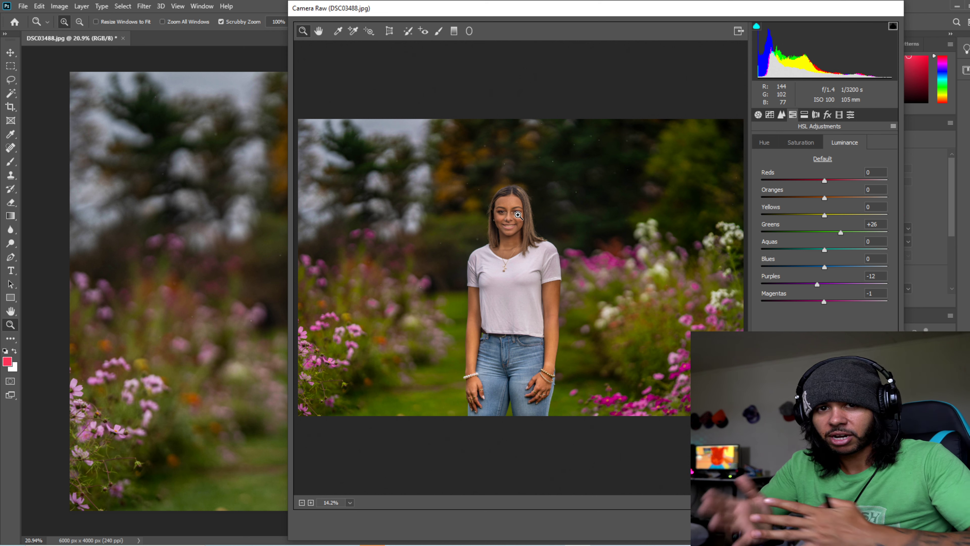
pyautogui.click(799, 143)
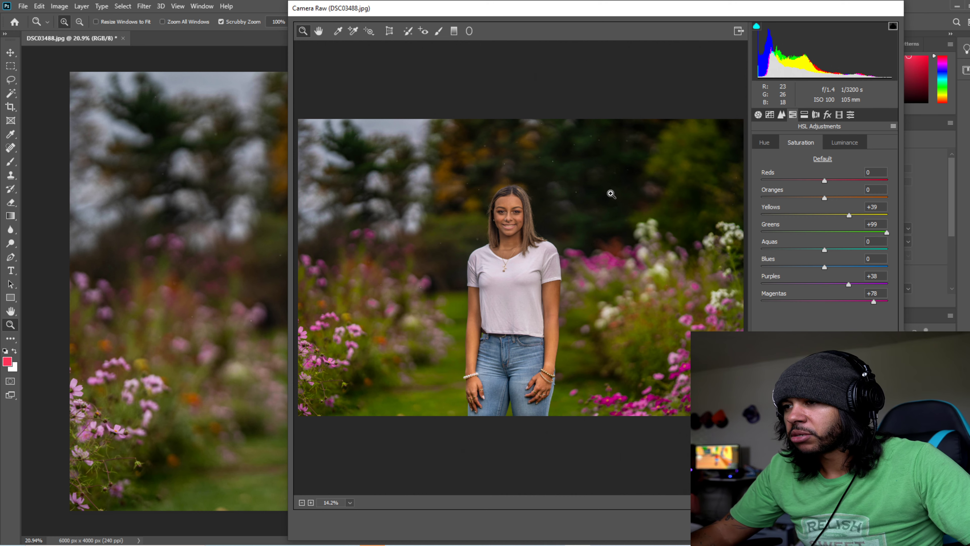
pyautogui.moveTo(507, 200); pyautogui.dragTo(541, 211)
pyautogui.rightClick(543, 220)
pyautogui.click(577, 275)
pyautogui.moveTo(825, 199); pyautogui.dragTo(813, 200)
pyautogui.rightClick(516, 130)
pyautogui.click(541, 287)
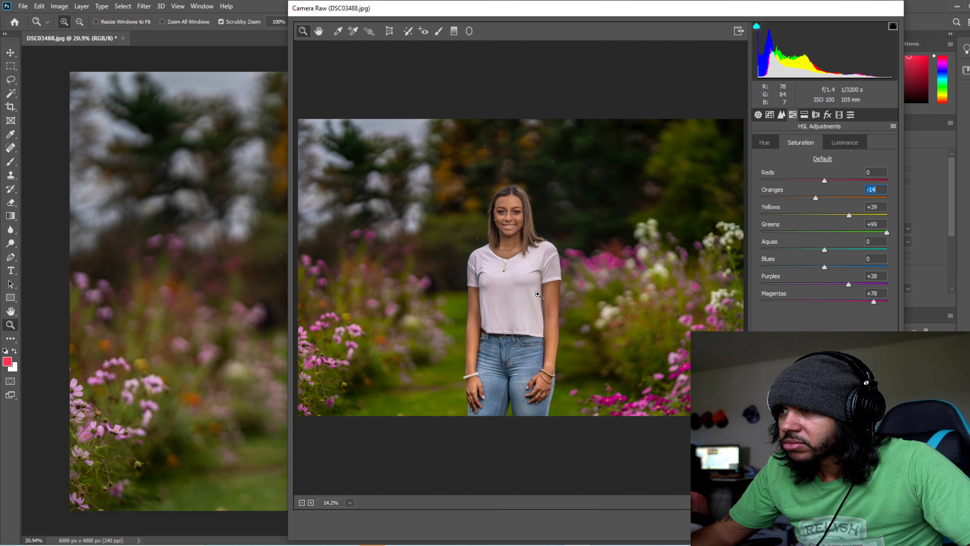
# - Reduce the saturation to +9 for Magentas and -24 for Purples, and apply the Camera Raw adjustments
pyautogui.moveTo(872, 302); pyautogui.dragTo(830, 285)
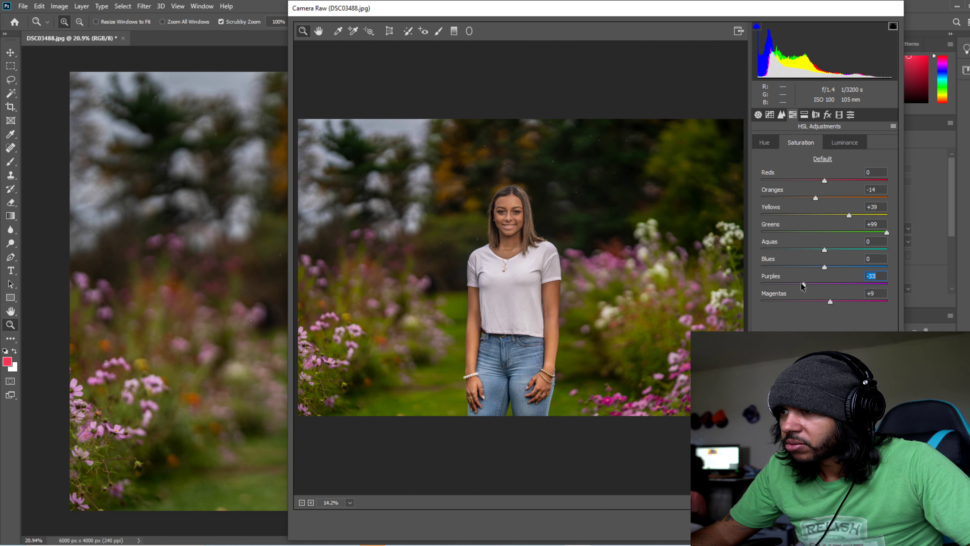
pyautogui.click(537, 301)
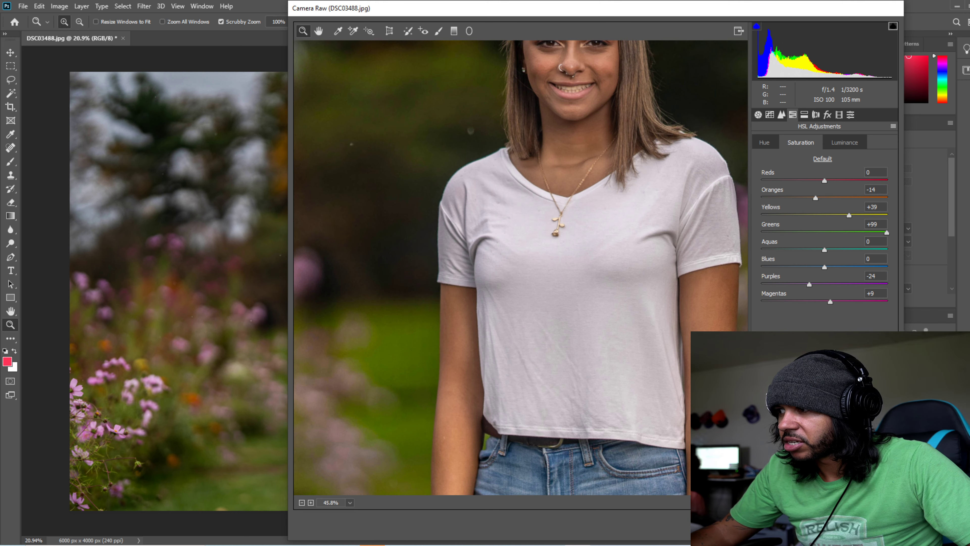
pyautogui.press('Return')
pyautogui.moveTo(409, 343); pyautogui.dragTo(391, 281)
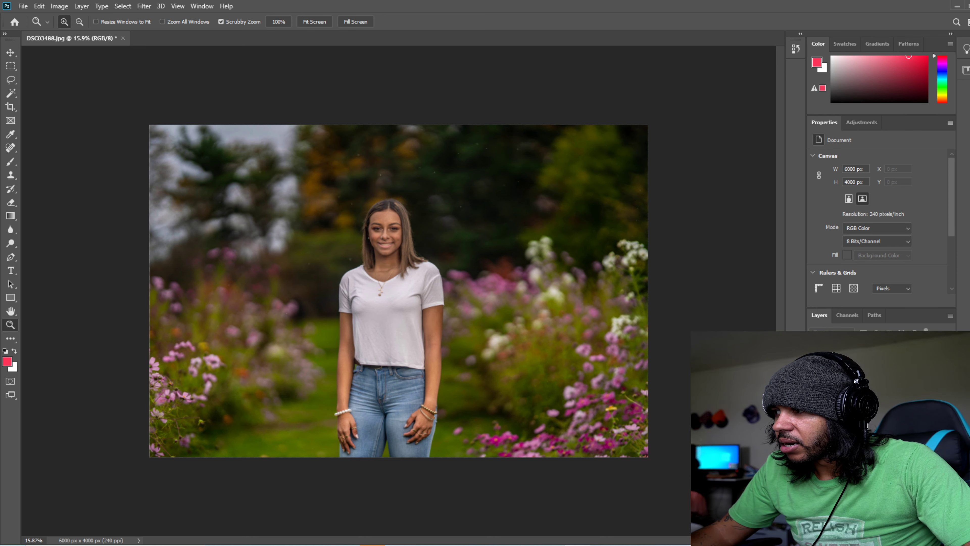
# - Try duplicating the whole Background layer and undo the duplicates
pyautogui.hotkey('ctrl', 'j')
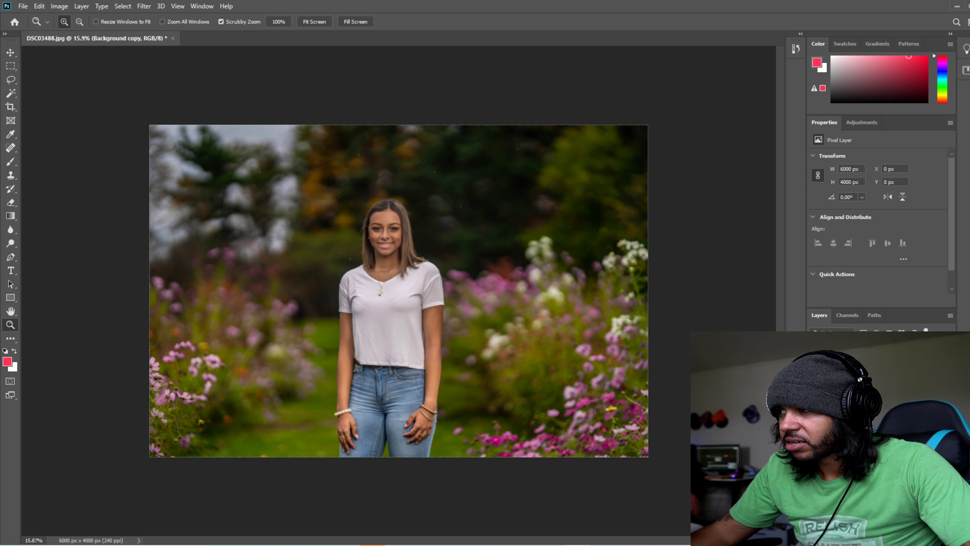
pyautogui.rightClick(863, 378)
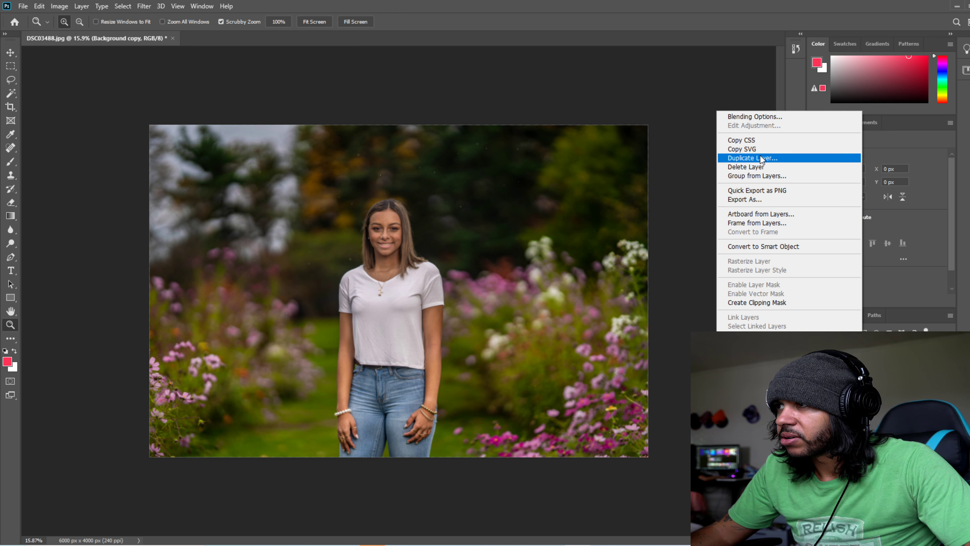
pyautogui.click(769, 158)
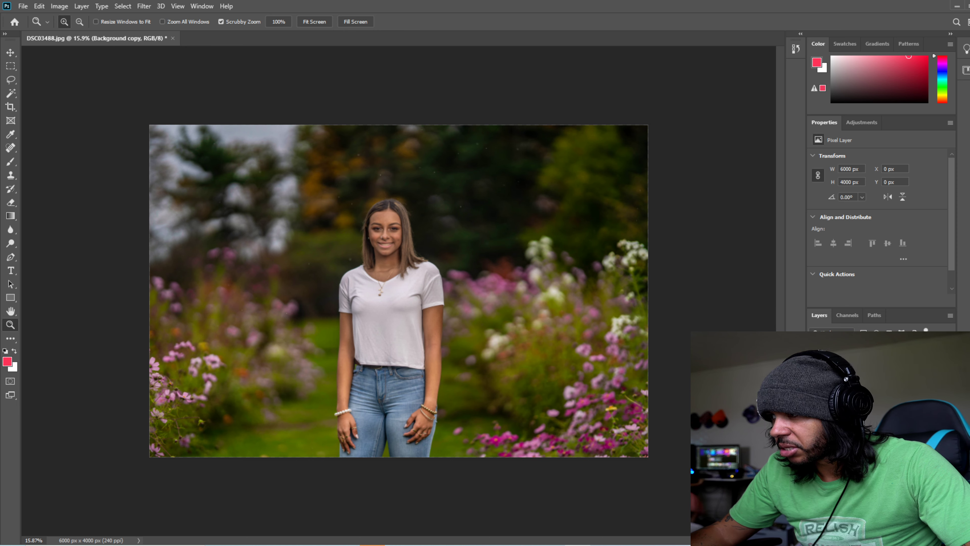
pyautogui.hotkey('ctrl', 'j')
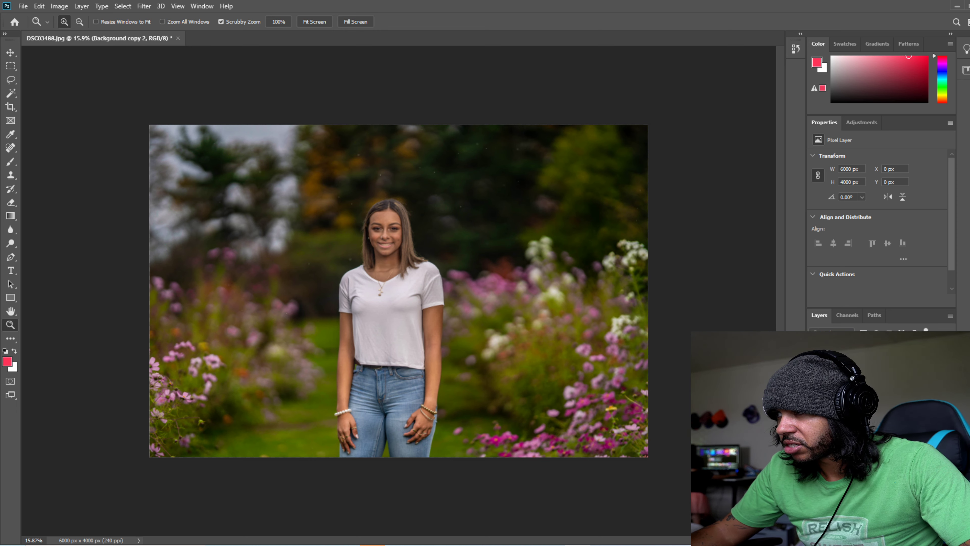
pyautogui.hotkey('ctrl', 'z')
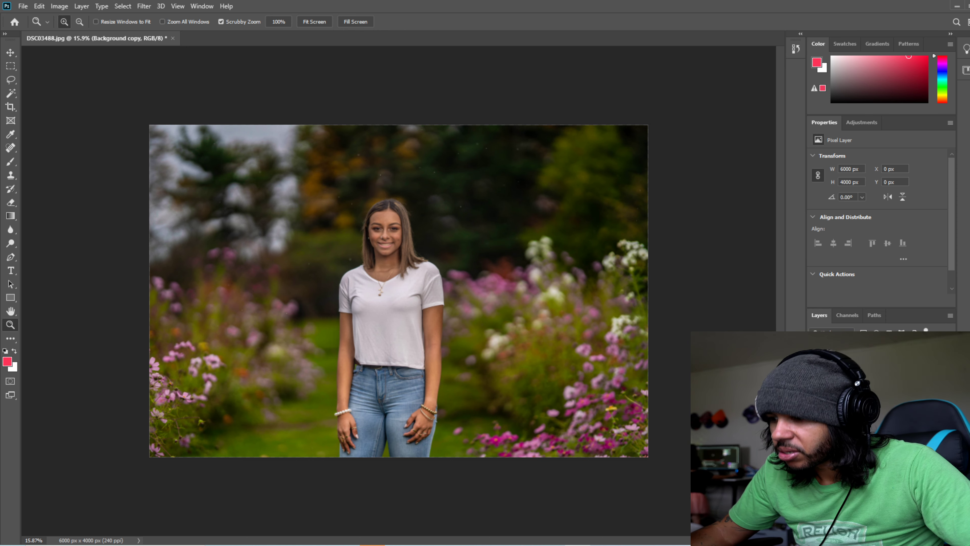
pyautogui.hotkey('ctrl', 'z')
# - Select a rectangle of about 1827 × 1607 px around the torso and copy it to a new layer
pyautogui.click(9, 66)
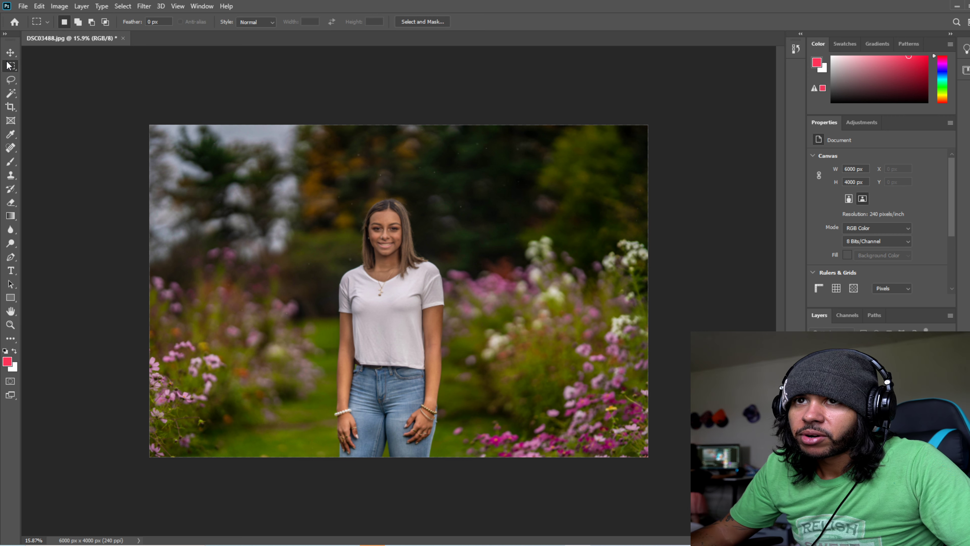
pyautogui.moveTo(315, 249); pyautogui.dragTo(466, 381)
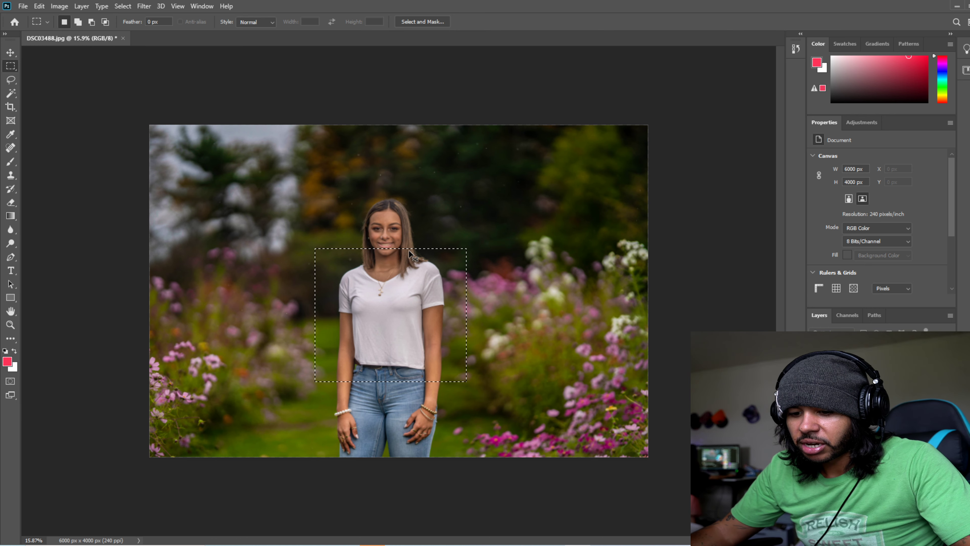
pyautogui.hotkey('ctrl', 'j')
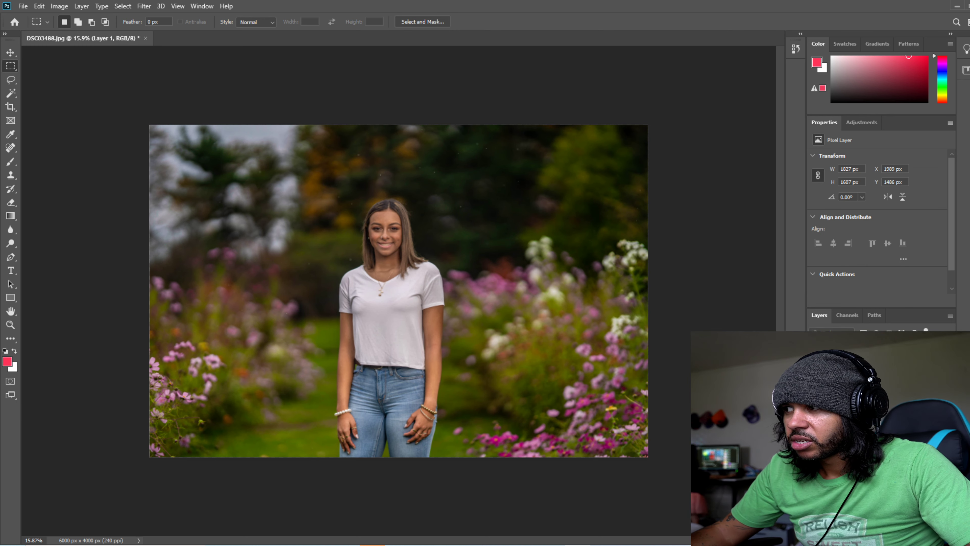
pyautogui.click(10, 52)
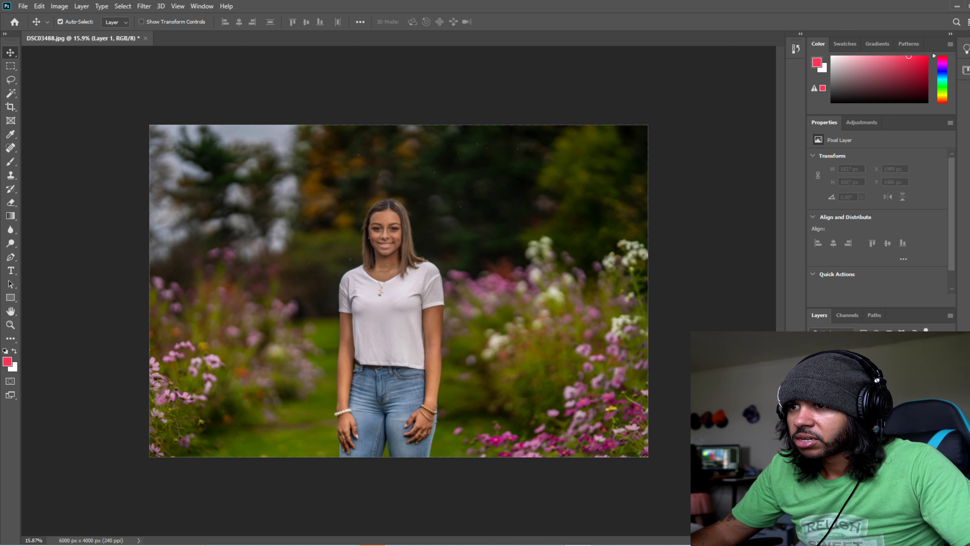
# - Examine the face and shirt up close, and view the copied torso area alone by temporarily hiding the Background layer
pyautogui.press('z')
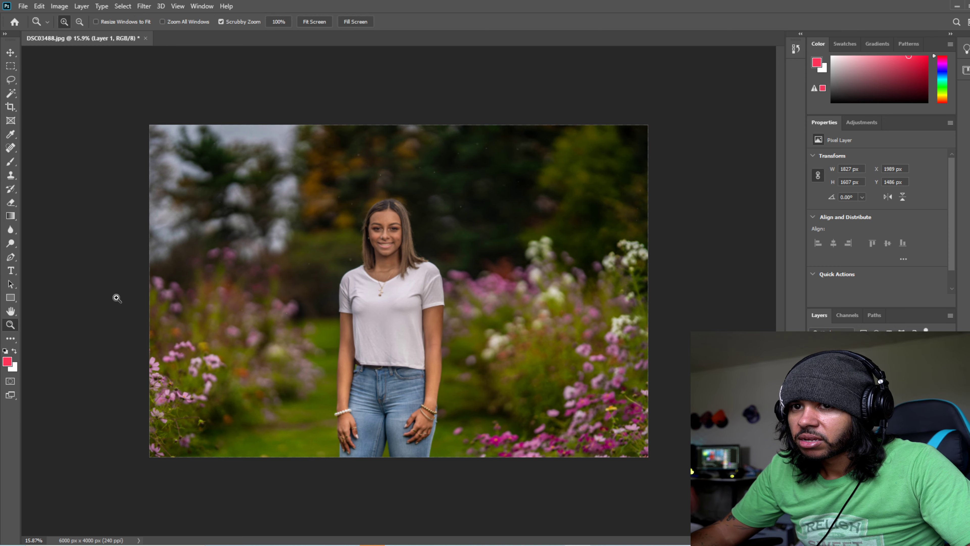
pyautogui.moveTo(377, 249); pyautogui.dragTo(460, 259)
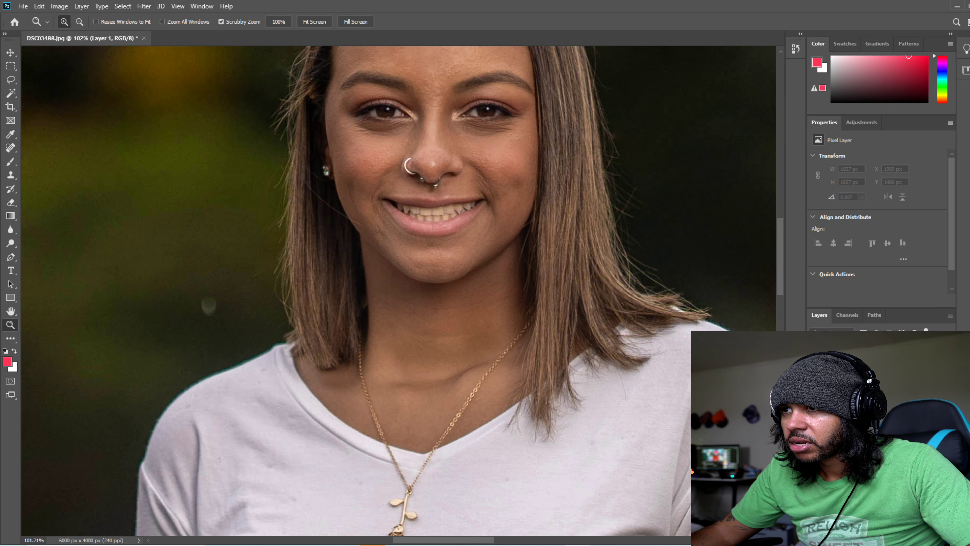
pyautogui.moveTo(630, 346); pyautogui.dragTo(576, 345)
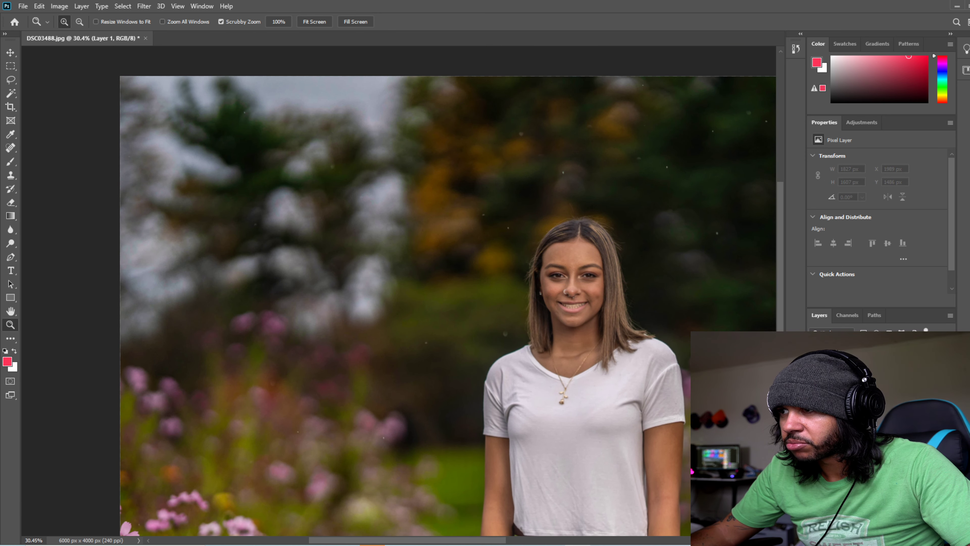
pyautogui.moveTo(595, 352)
pyautogui.mouseDown()
pyautogui.moveTo(665, 352)
pyautogui.moveTo(606, 355)
pyautogui.mouseUp()
pyautogui.rightClick(606, 355)
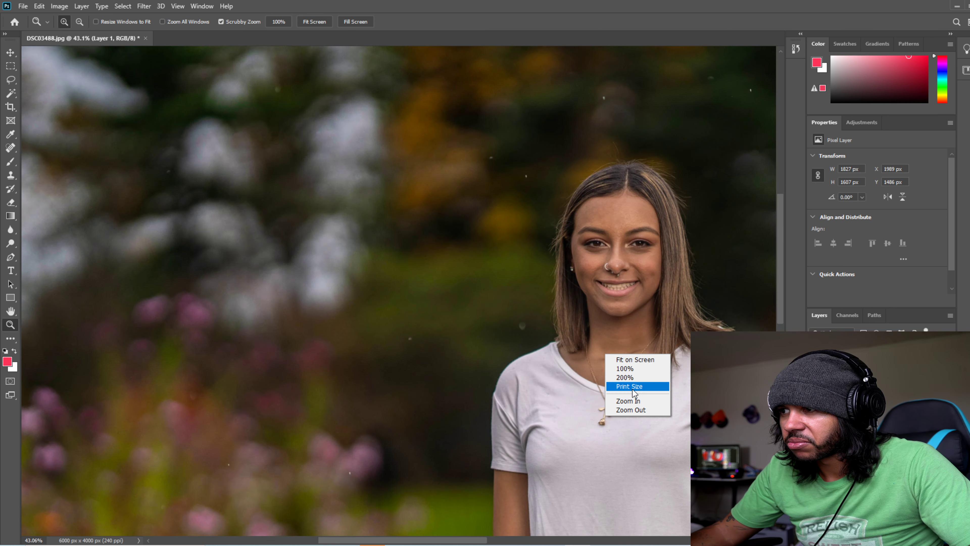
pyautogui.click(639, 359)
pyautogui.click(814, 396)
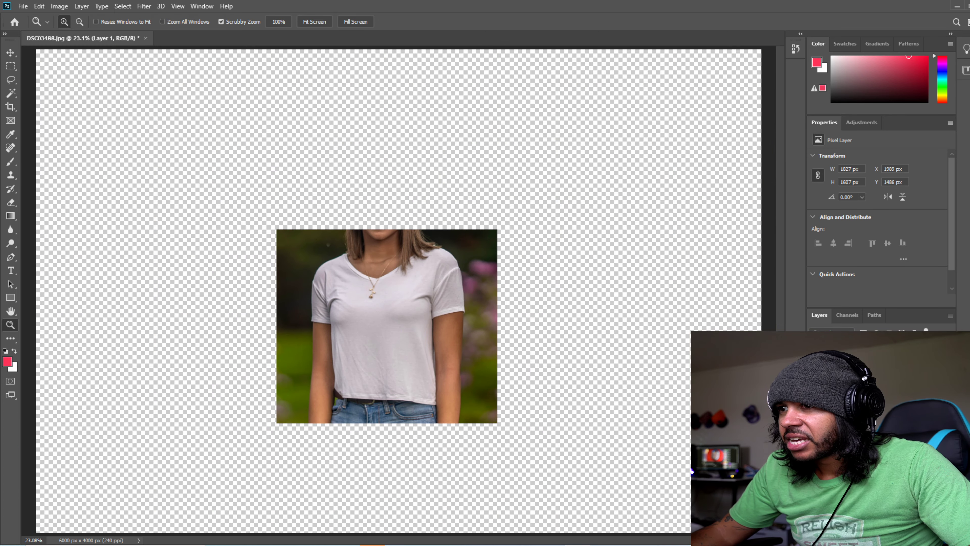
pyautogui.click(815, 395)
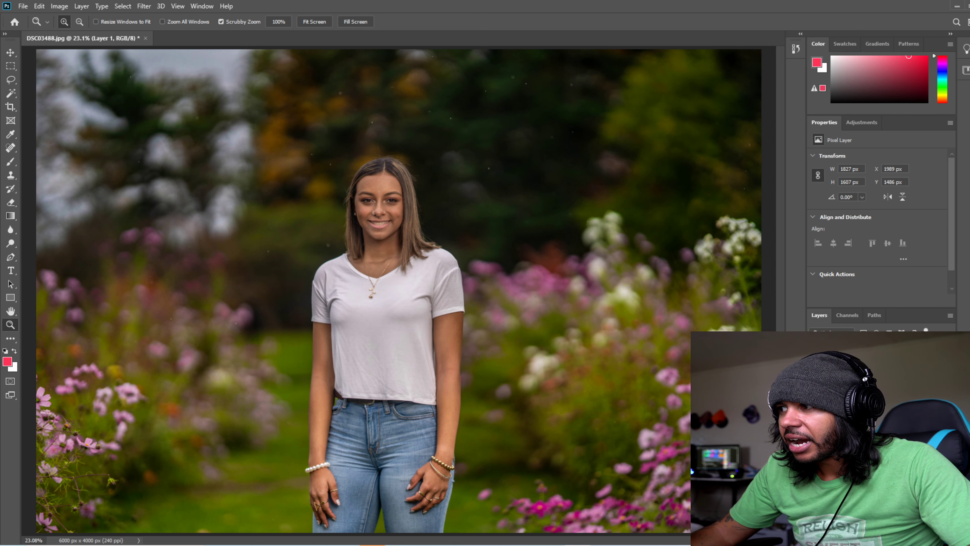
# - Select the Background layer and open it in the Camera Raw Filter
pyautogui.click(851, 396)
pyautogui.click(144, 6)
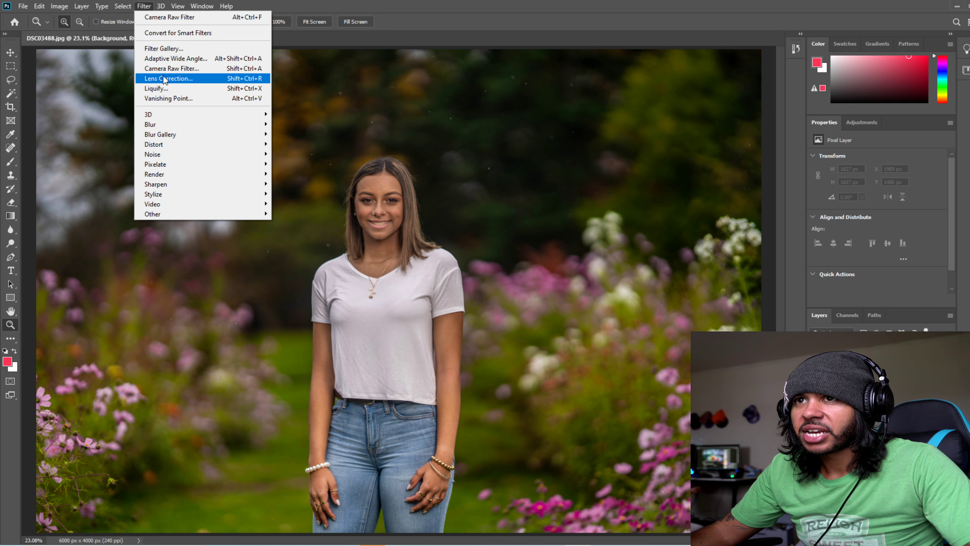
pyautogui.click(166, 68)
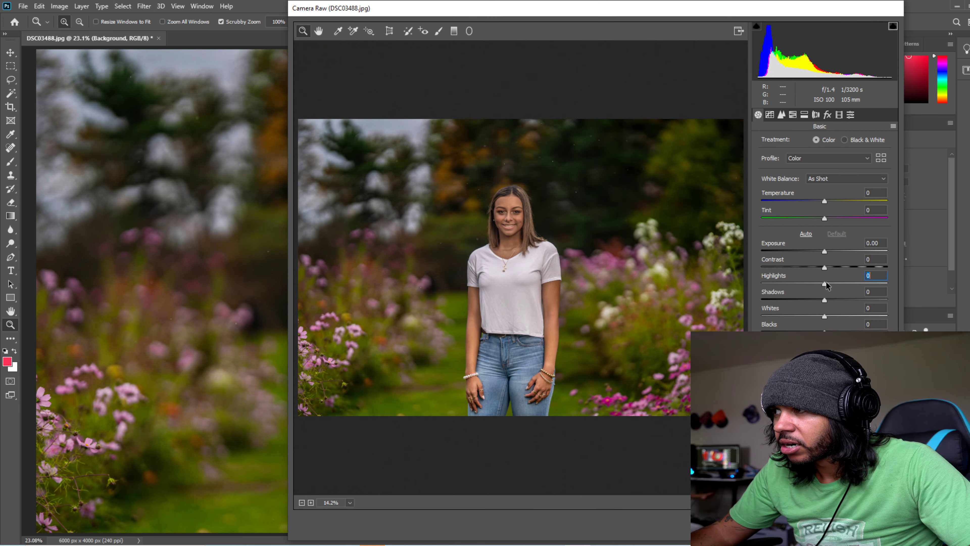
pyautogui.moveTo(826, 285); pyautogui.dragTo(837, 285)
pyautogui.moveTo(885, 11); pyautogui.dragTo(666, 74)
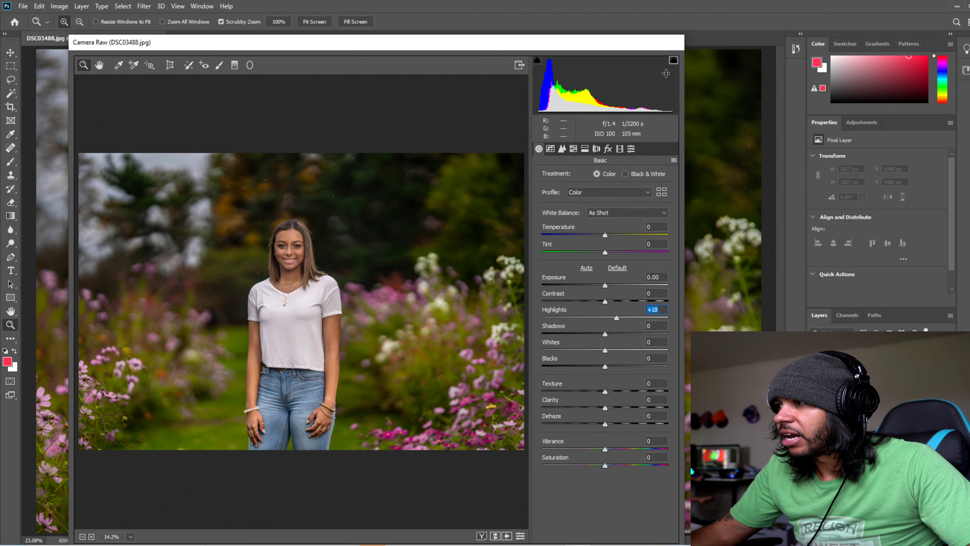
pyautogui.moveTo(560, 46); pyautogui.dragTo(611, 2)
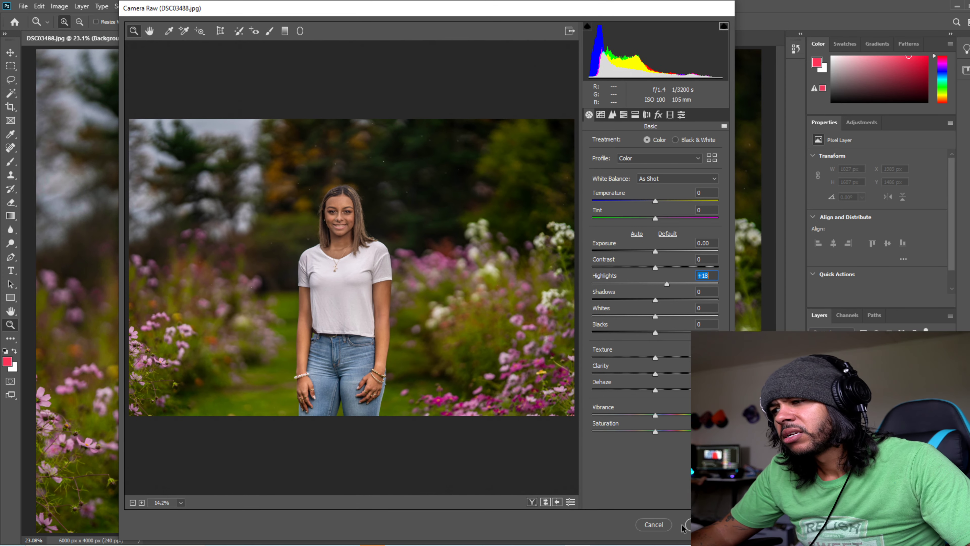
pyautogui.moveTo(668, 284); pyautogui.dragTo(718, 285)
pyautogui.moveTo(655, 251); pyautogui.dragTo(562, 259)
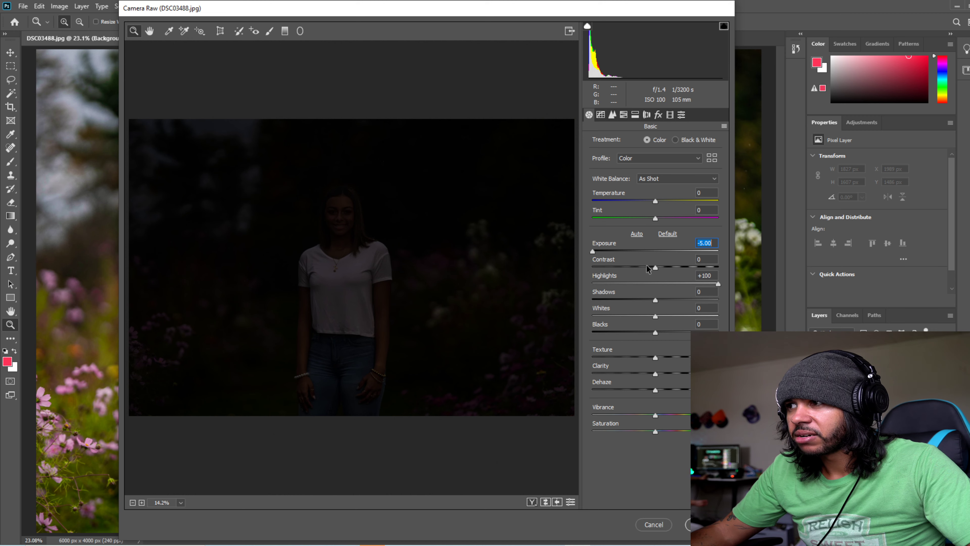
pyautogui.moveTo(655, 268); pyautogui.dragTo(718, 269)
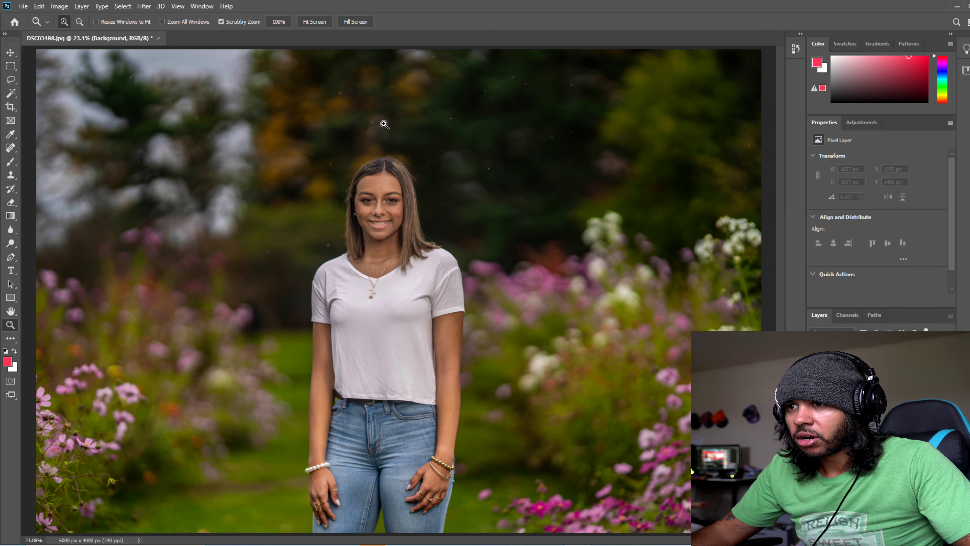
# - Raise the Background layer's color saturation in Camera Raw's HSL Adjustments to Purples +96 and Magentas +71, and apply the filter
pyautogui.click(147, 6)
pyautogui.click(171, 68)
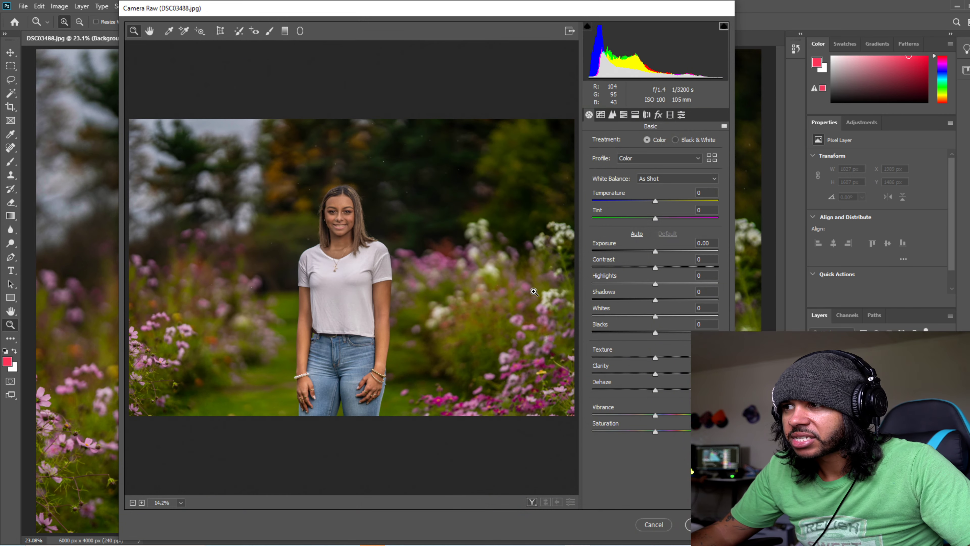
pyautogui.scroll(3, 334, 250)
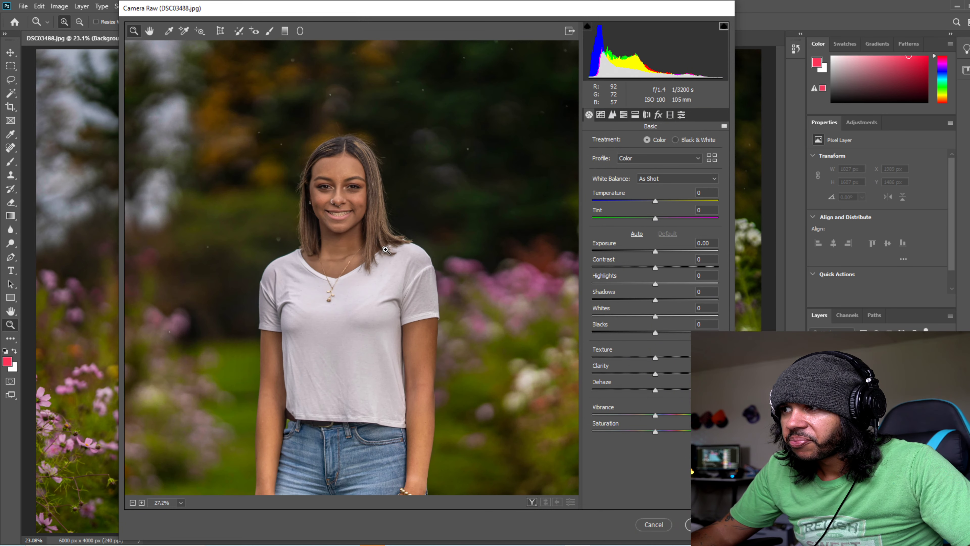
pyautogui.scroll(-2, 385, 249)
pyautogui.click(623, 115)
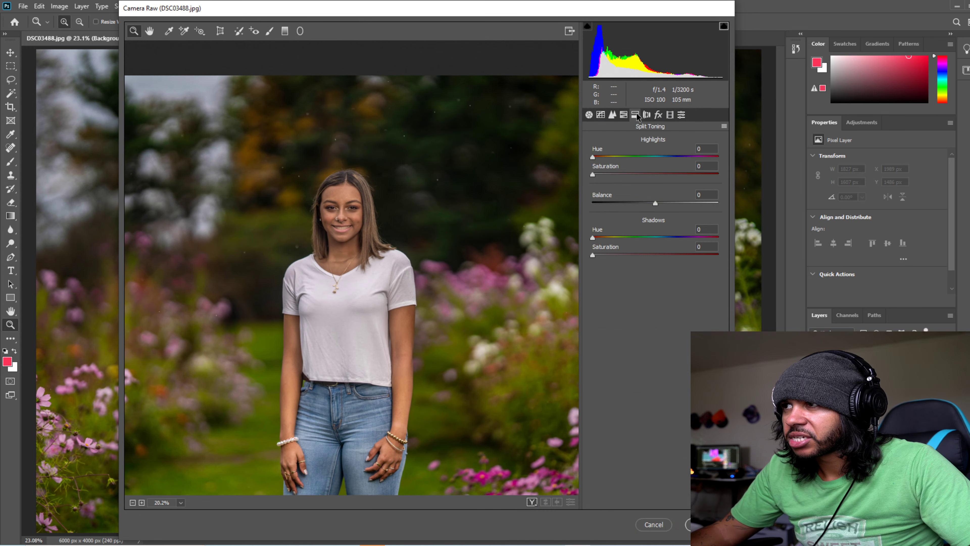
pyautogui.moveTo(655, 285); pyautogui.dragTo(716, 285)
pyautogui.moveTo(656, 302); pyautogui.dragTo(699, 301)
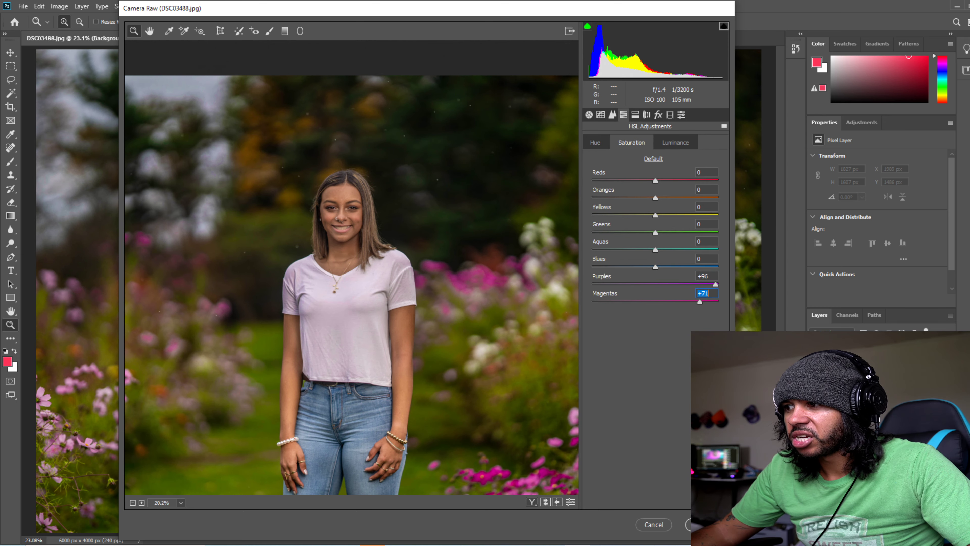
pyautogui.click(653, 524)
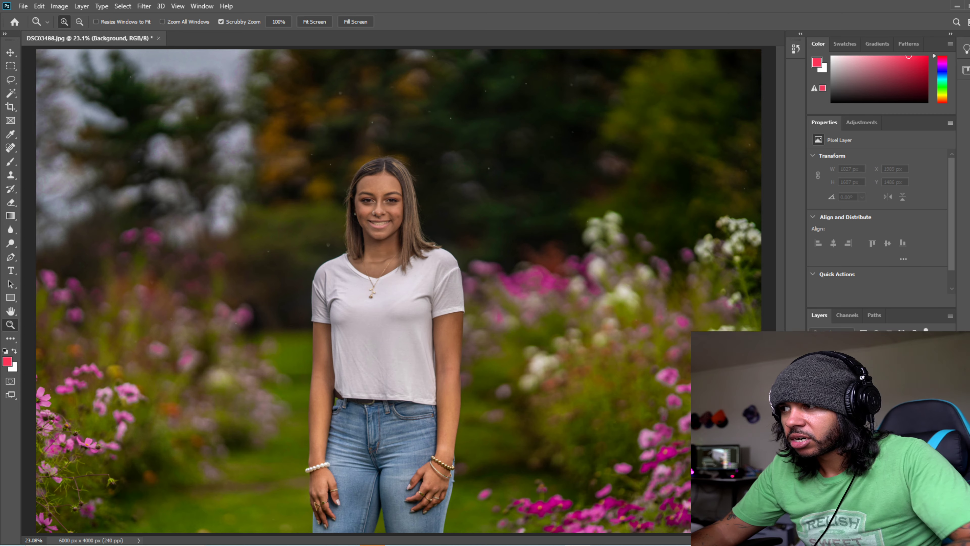
# - Compare the shirt and flower colors with the copied torso layer shown and hidden, both in full view and close up
pyautogui.click(814, 404)
pyautogui.click(814, 405)
pyautogui.click(814, 383)
pyautogui.click(814, 384)
pyautogui.click(814, 383)
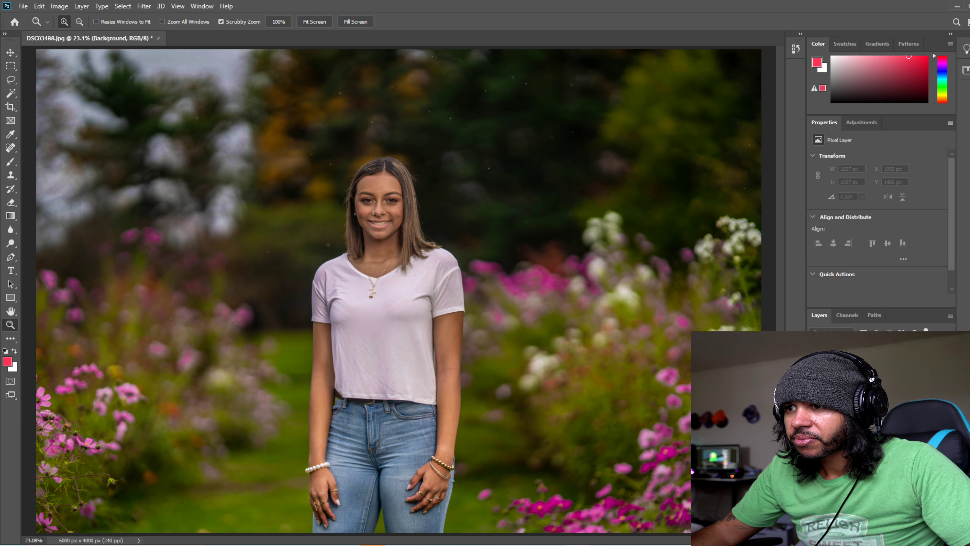
pyautogui.click(814, 383)
pyautogui.click(814, 383)
pyautogui.click(814, 384)
pyautogui.click(814, 383)
pyautogui.click(814, 383)
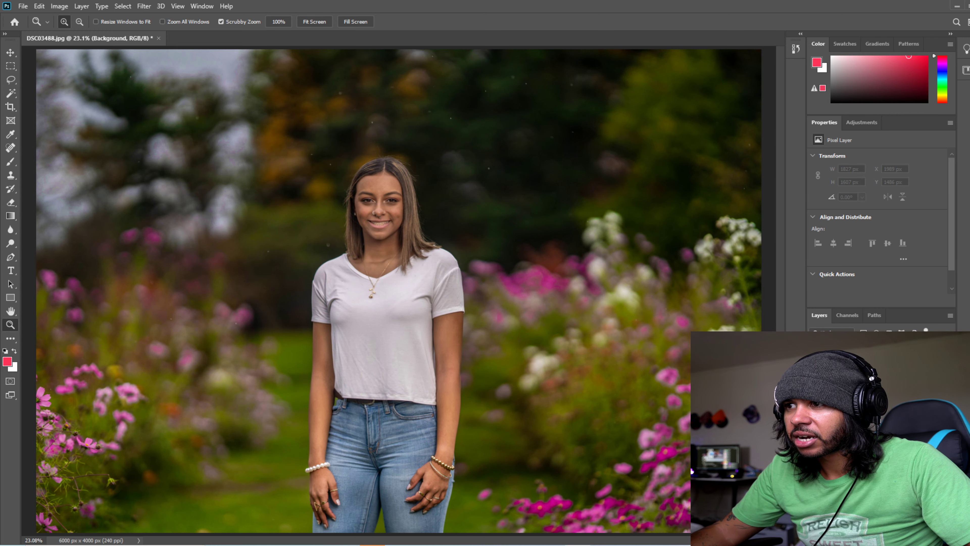
pyautogui.moveTo(507, 308); pyautogui.dragTo(565, 384)
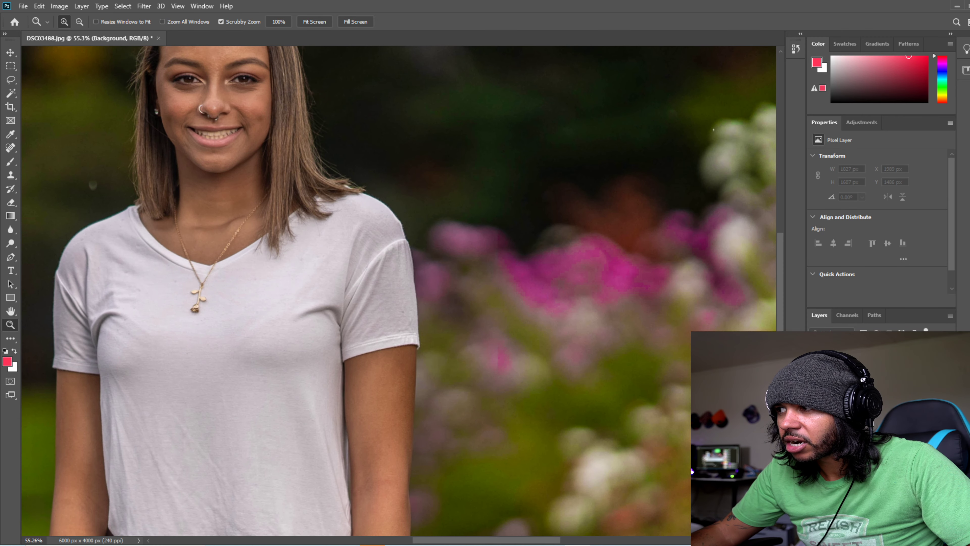
pyautogui.click(814, 384)
pyautogui.click(814, 384)
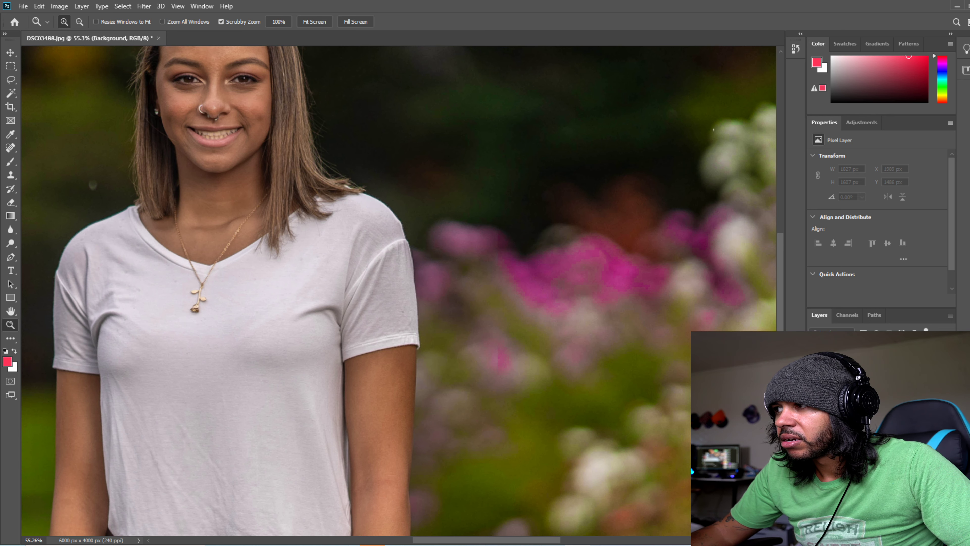
# - Erase the flower background beside the arm on Layer 1 using an 80 px Eraser at 100% opacity
pyautogui.click(10, 65)
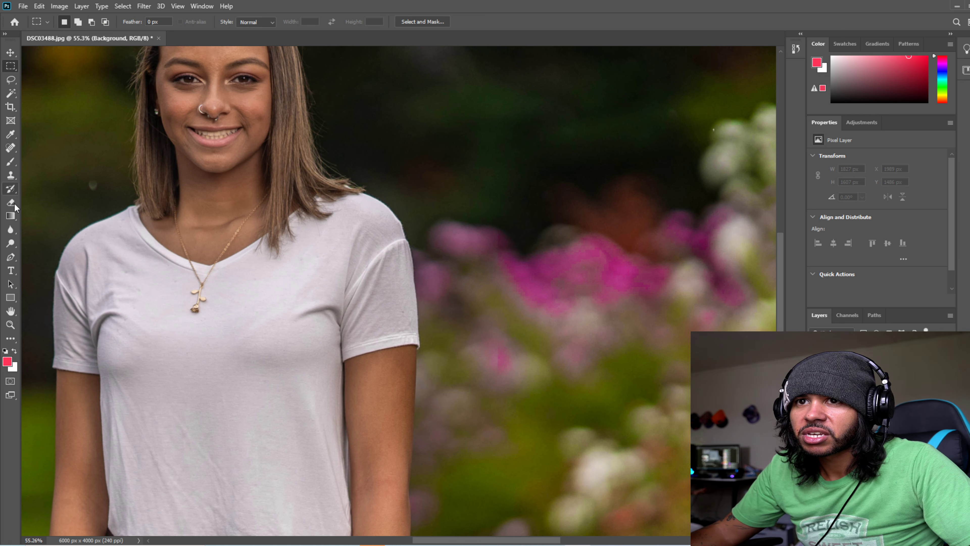
pyautogui.click(11, 203)
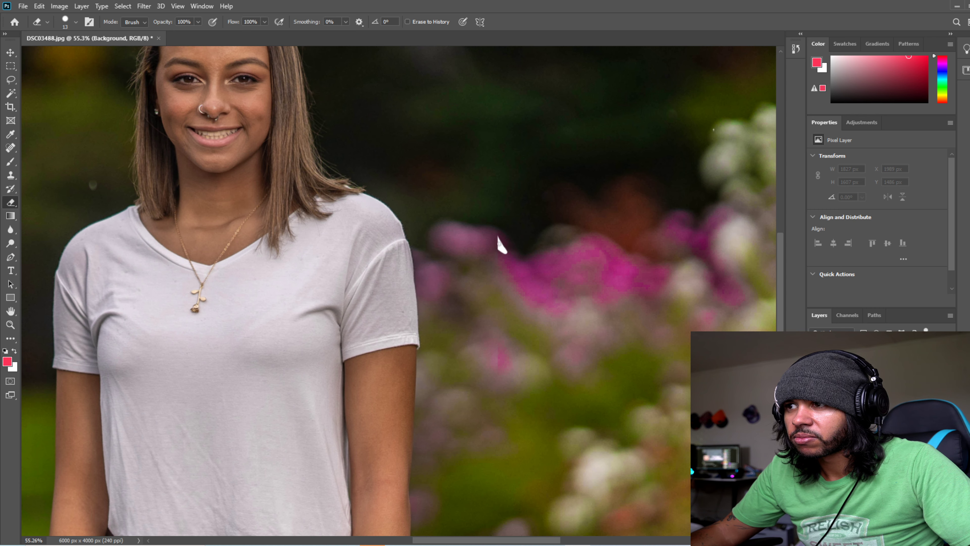
pyautogui.click(857, 378)
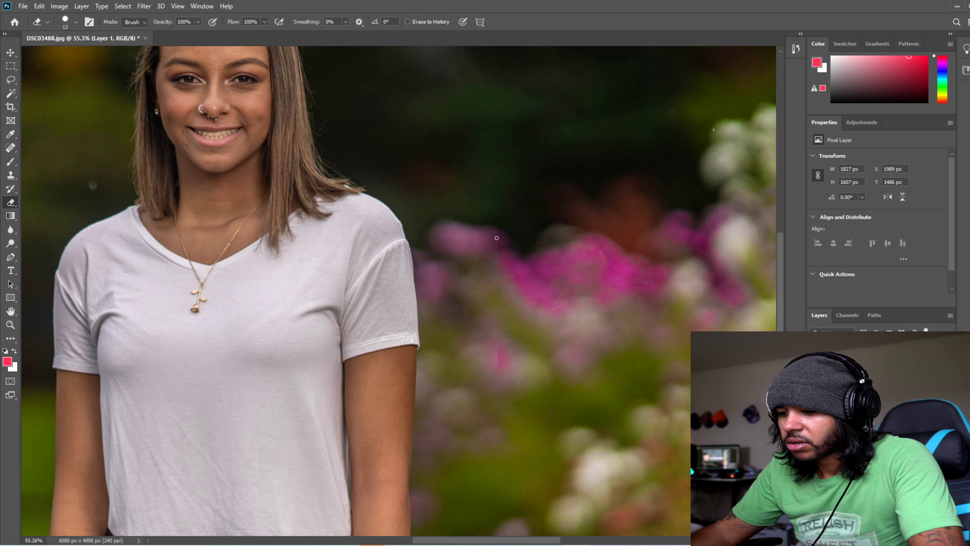
pyautogui.press(']')
pyautogui.press(']')
pyautogui.press(']')
pyautogui.press(']')
pyautogui.press(']')
pyautogui.press(']')
pyautogui.press(']')
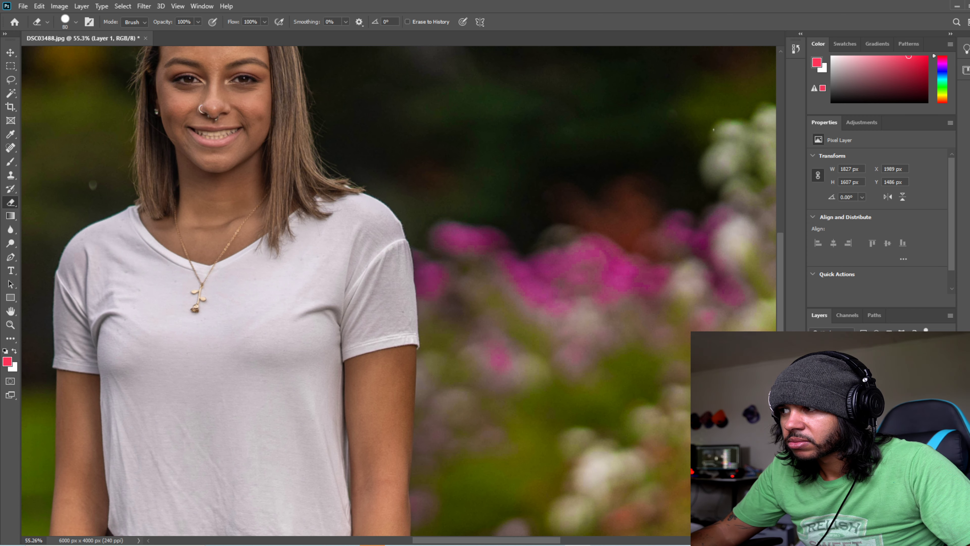
pyautogui.scroll(-1, 531, 351)
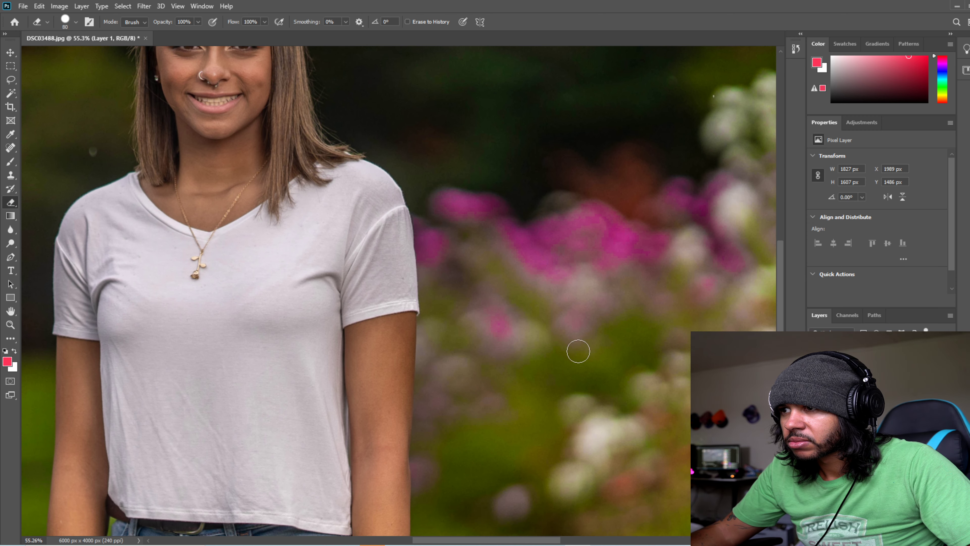
# - Examine the whole photo and the erased torso copy by toggling the visibility of Layer 1 and the Background layer
pyautogui.click(11, 325)
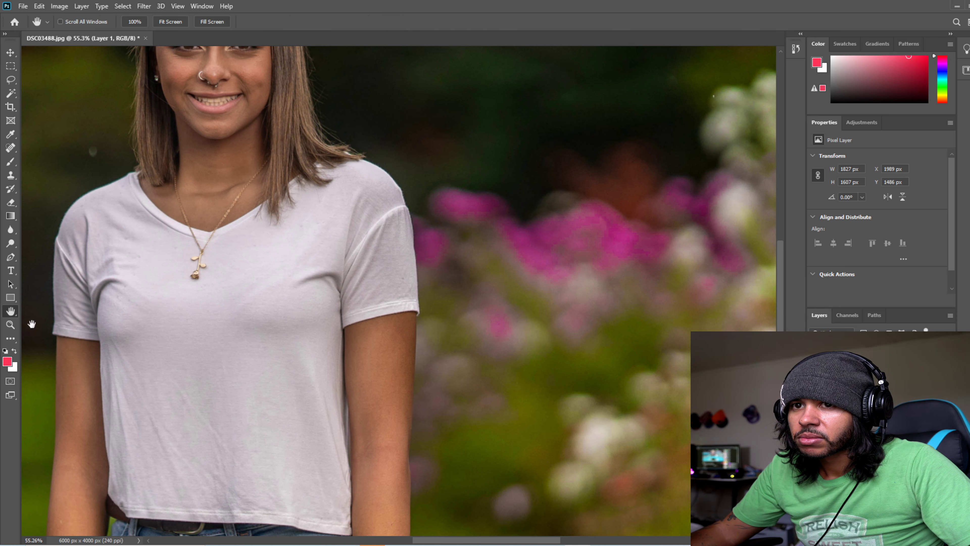
pyautogui.rightClick(145, 321)
pyautogui.click(174, 325)
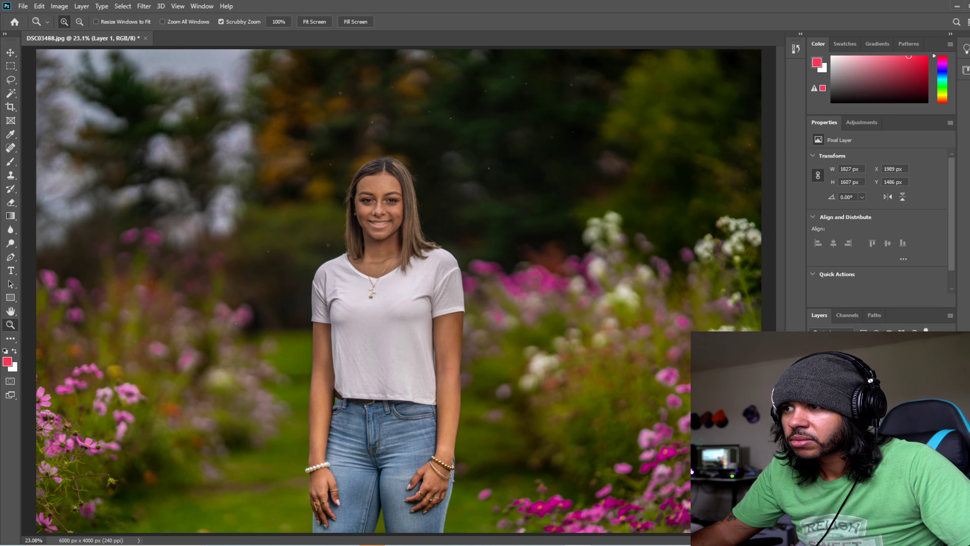
pyautogui.click(814, 378)
pyautogui.click(815, 378)
pyautogui.click(815, 397)
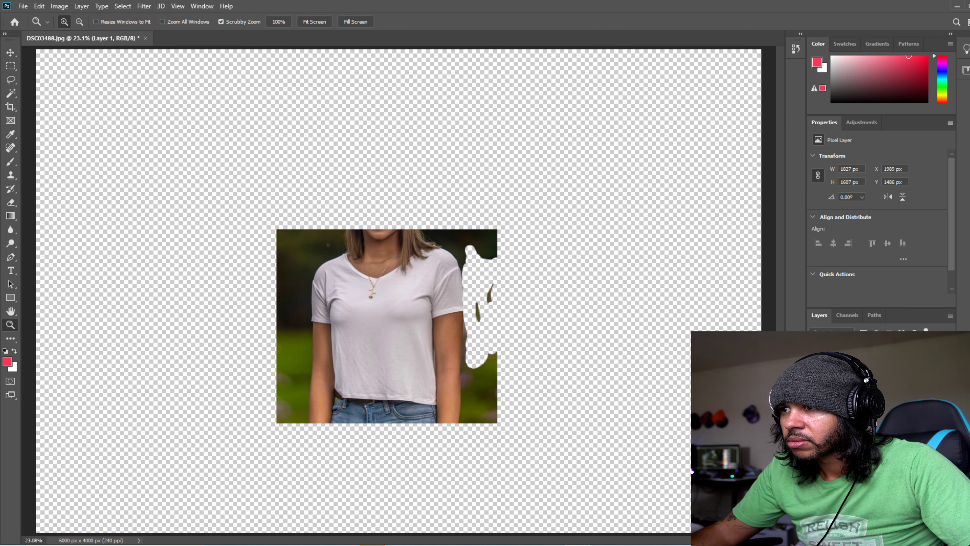
pyautogui.click(814, 397)
pyautogui.click(815, 397)
pyautogui.click(815, 398)
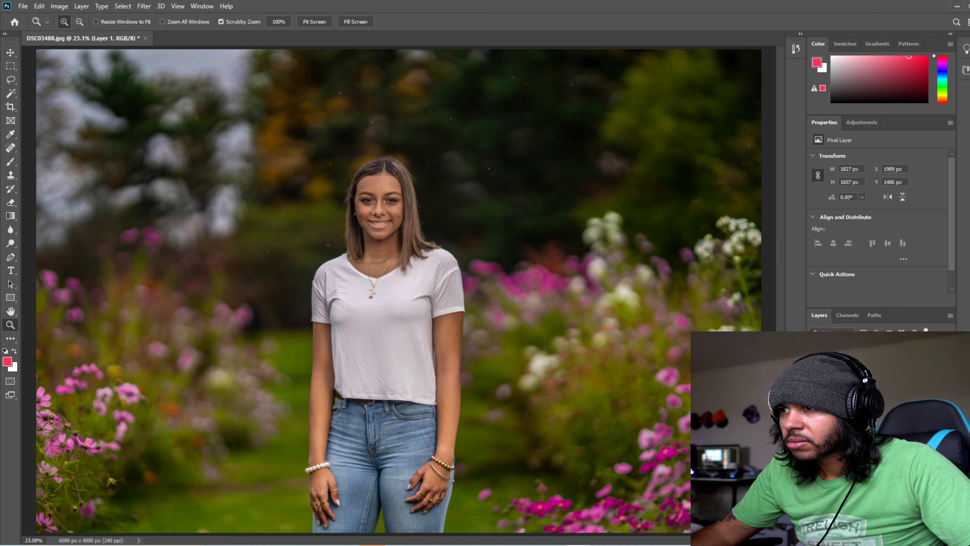
pyautogui.click(10, 205)
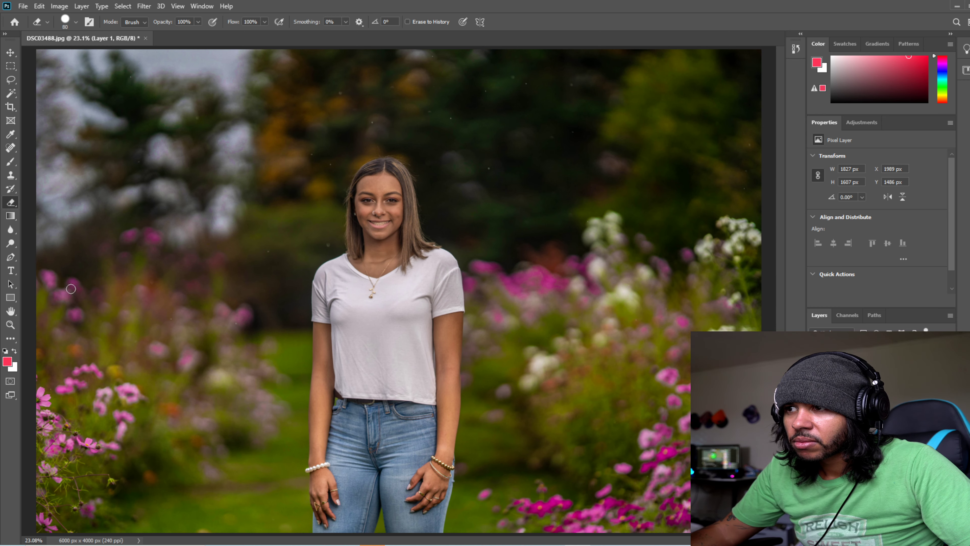
pyautogui.click(10, 325)
pyautogui.moveTo(400, 293); pyautogui.dragTo(263, 302)
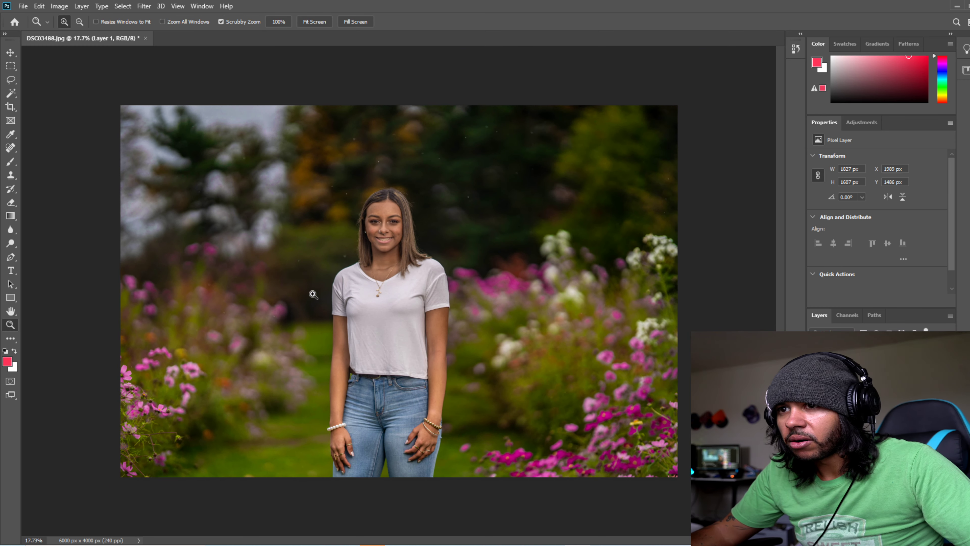
pyautogui.click(814, 394)
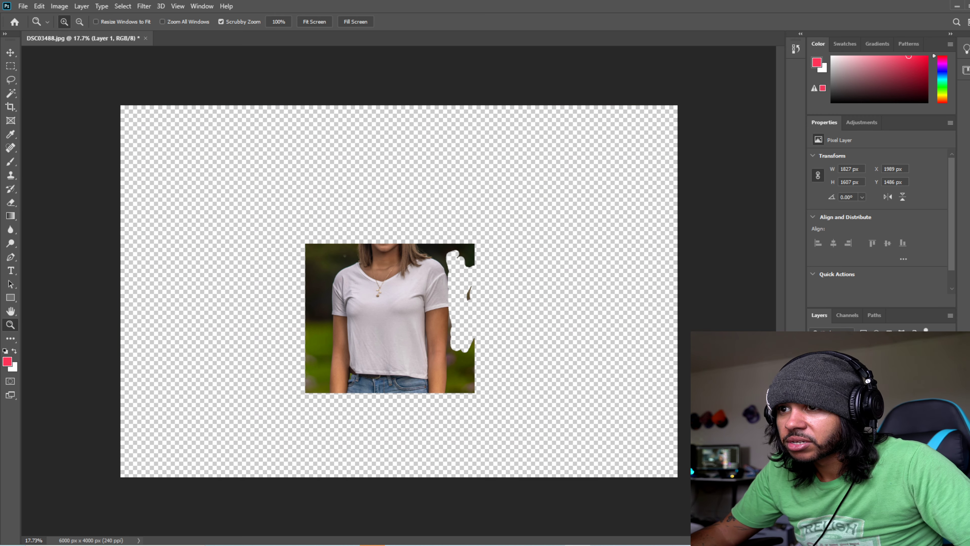
pyautogui.click(814, 394)
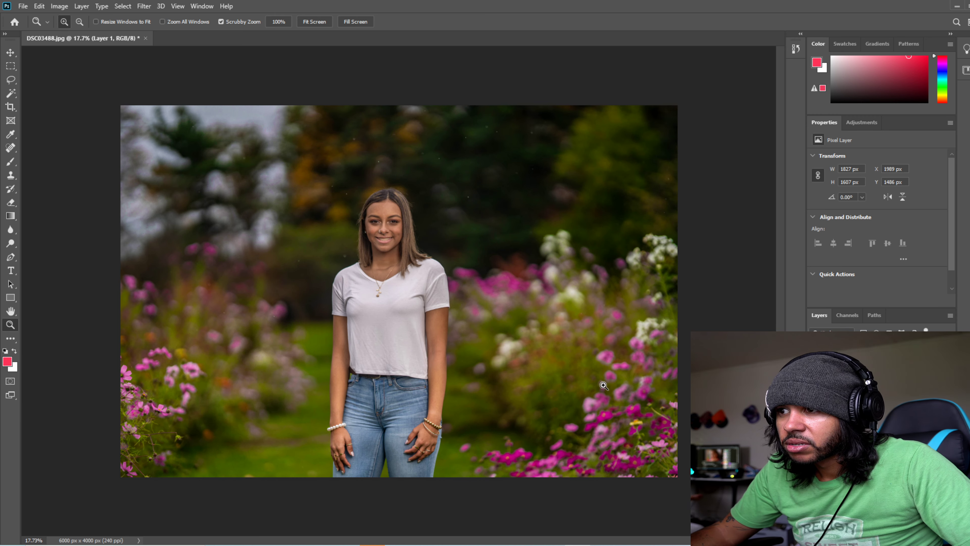
# - Select Layer 1 together with the Background layer and merge them into a single layer
pyautogui.click(11, 150)
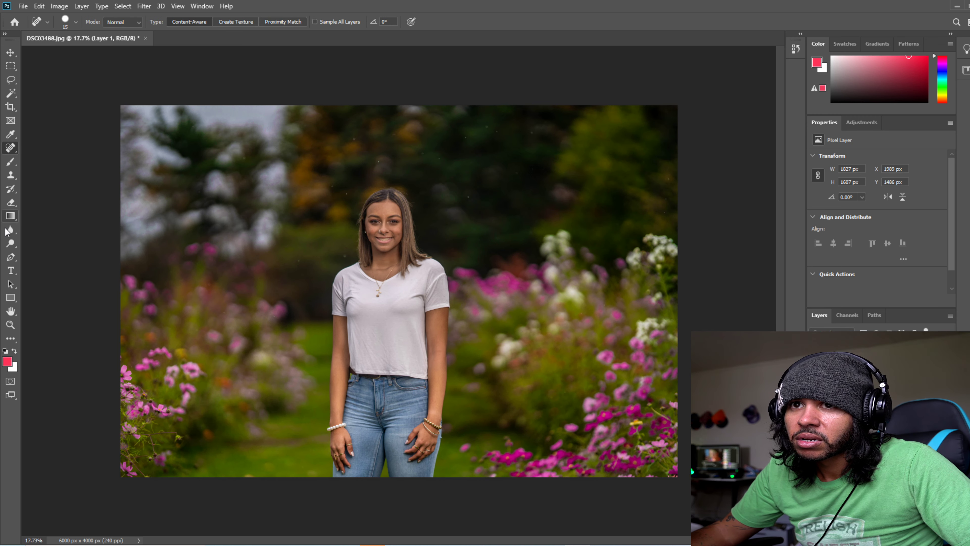
pyautogui.click(11, 203)
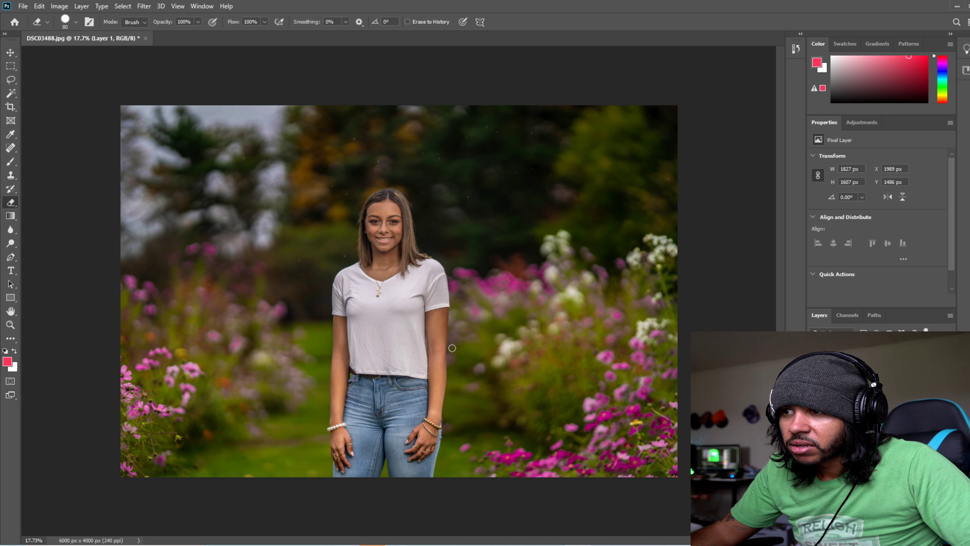
pyautogui.click(860, 394)
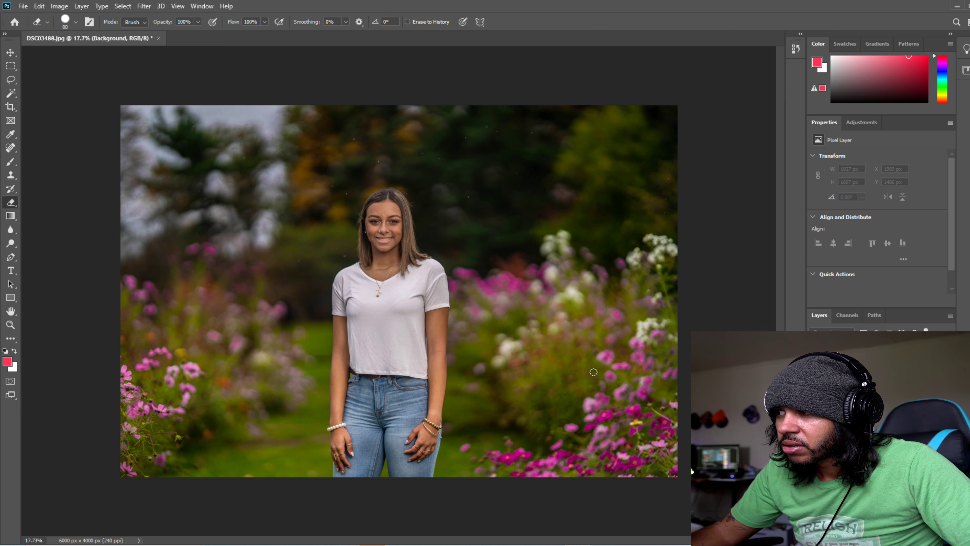
pyautogui.hotkey('ctrl', 'z')
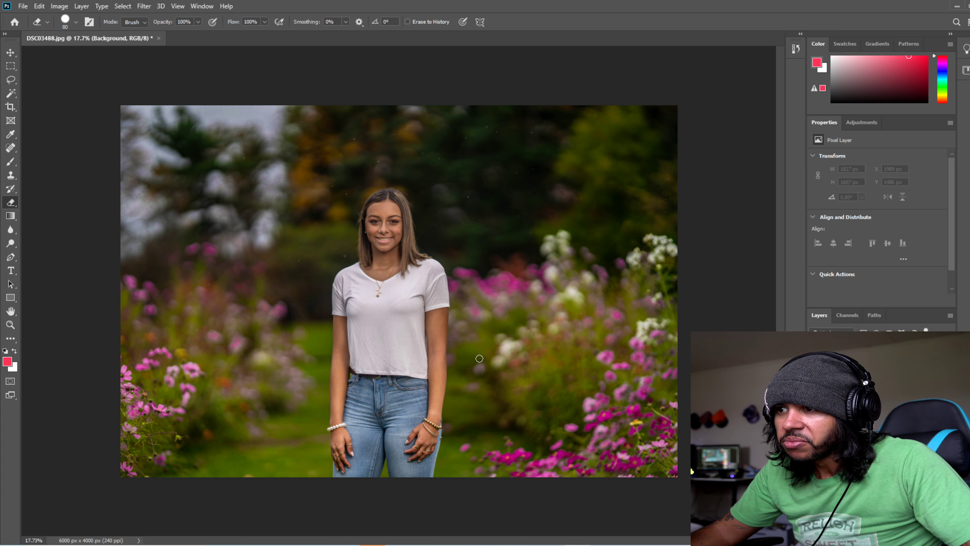
pyautogui.keyDown('shift'); pyautogui.click(868, 377); pyautogui.keyUp('shift')
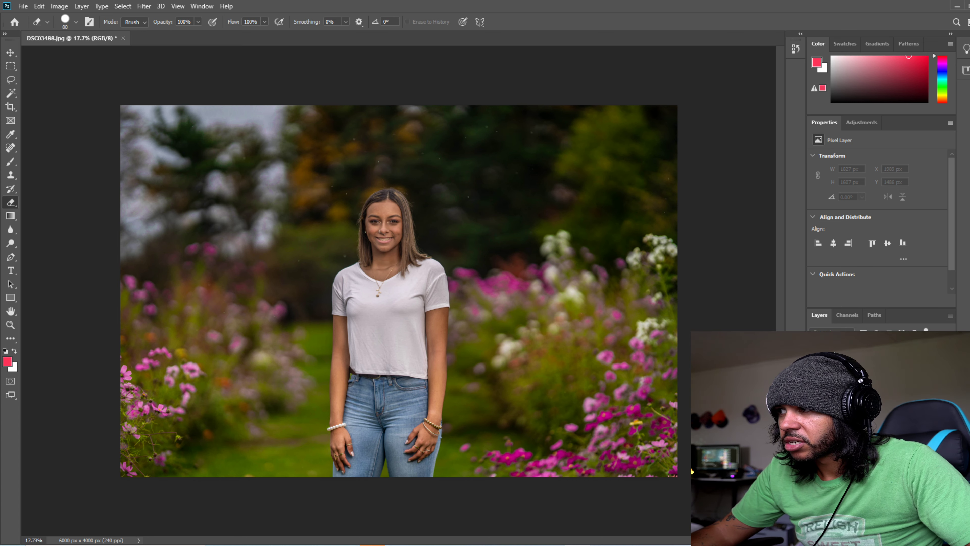
pyautogui.rightClick(868, 376)
pyautogui.click(795, 427)
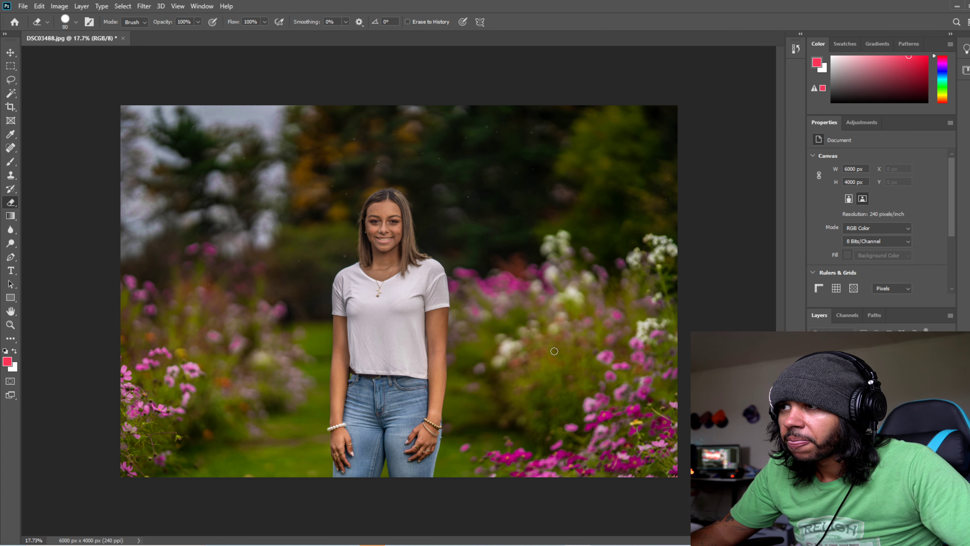
# - Open the Camera Raw Filter and prepare an enlarged Adjustment Brush with Texture -25 for smoothing the face
pyautogui.click(144, 6)
pyautogui.click(160, 69)
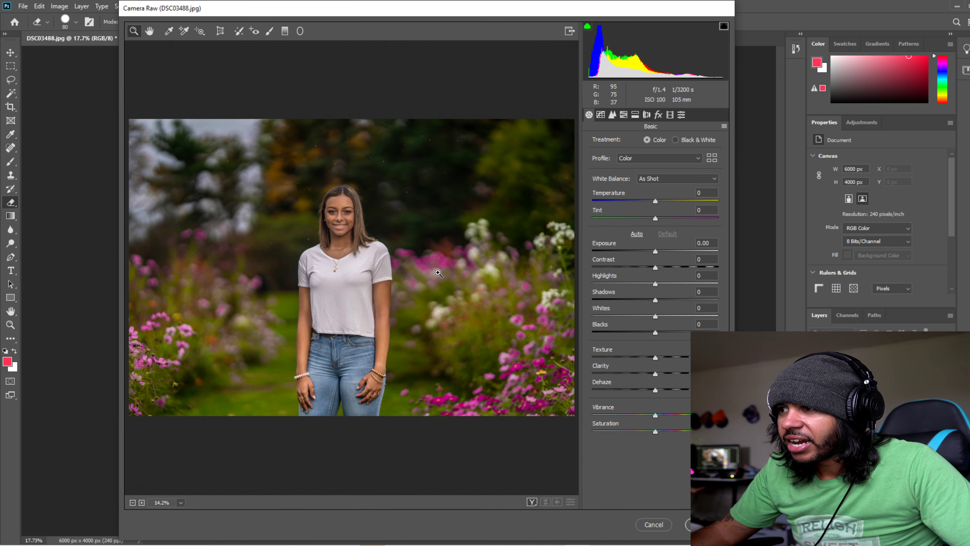
pyautogui.moveTo(335, 200); pyautogui.dragTo(387, 214)
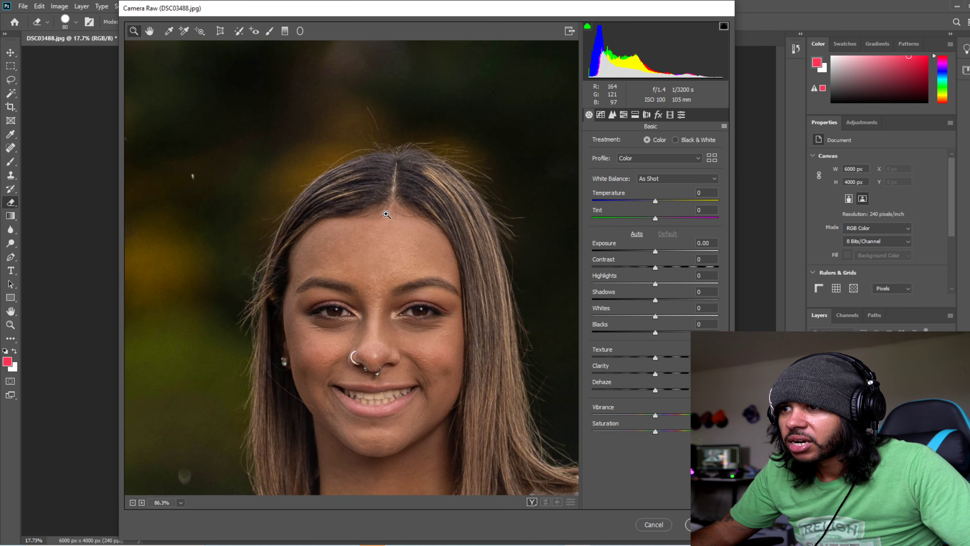
pyautogui.click(269, 32)
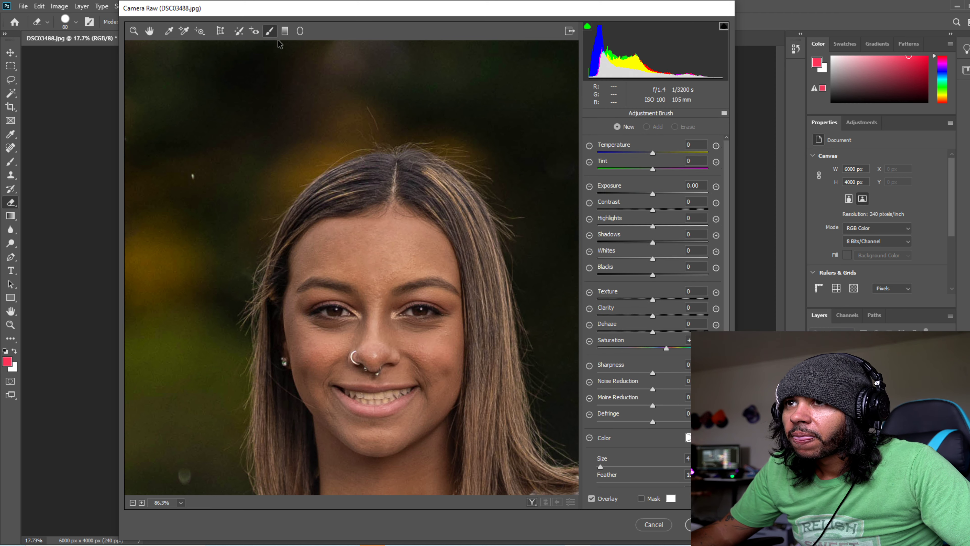
pyautogui.click(589, 292)
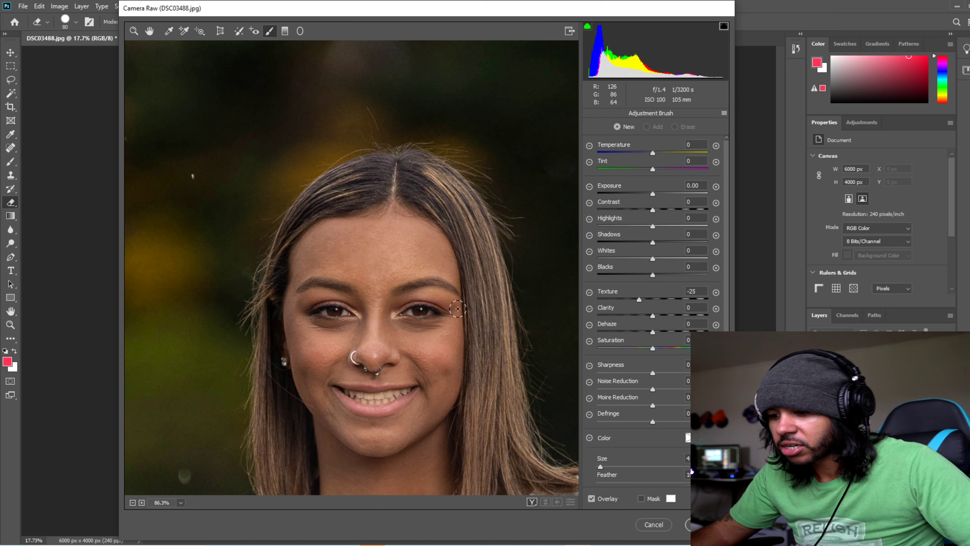
pyautogui.press(']')
pyautogui.press(']')
pyautogui.press(']')
pyautogui.press(']')
pyautogui.press(']')
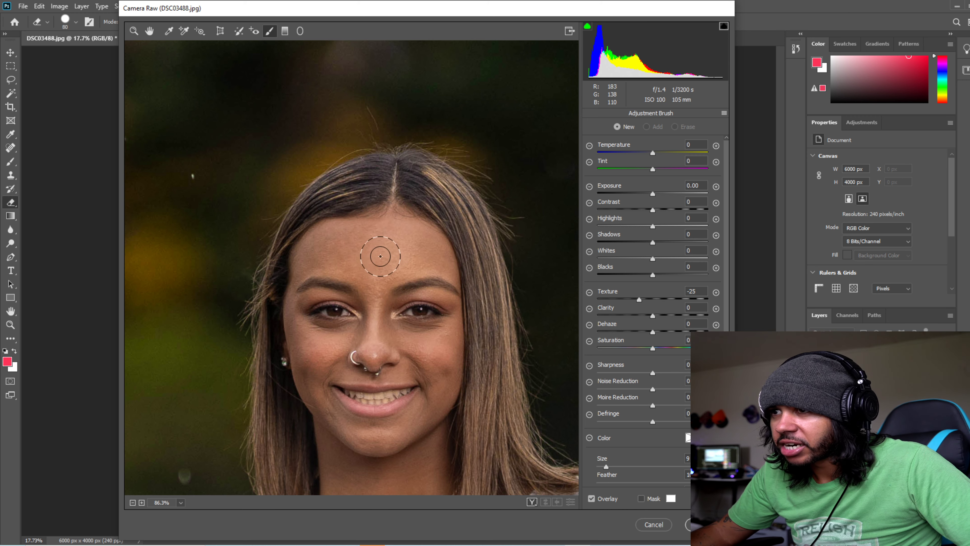
# - Paint the texture reduction over the face skin, weaken its negative Texture amount, and apply the filter
pyautogui.moveTo(381, 256)
pyautogui.mouseDown()
pyautogui.moveTo(414, 249)
pyautogui.moveTo(366, 276)
pyautogui.moveTo(305, 264)
pyautogui.moveTo(326, 396)
pyautogui.mouseUp()
pyautogui.moveTo(444, 384)
pyautogui.mouseDown()
pyautogui.moveTo(436, 295)
pyautogui.moveTo(385, 299)
pyautogui.moveTo(327, 273)
pyautogui.moveTo(311, 334)
pyautogui.moveTo(319, 383)
pyautogui.moveTo(376, 440)
pyautogui.moveTo(442, 412)
pyautogui.moveTo(445, 299)
pyautogui.moveTo(372, 229)
pyautogui.moveTo(360, 243)
pyautogui.moveTo(375, 281)
pyautogui.moveTo(365, 301)
pyautogui.moveTo(420, 258)
pyautogui.moveTo(338, 248)
pyautogui.moveTo(305, 259)
pyautogui.moveTo(303, 359)
pyautogui.mouseUp()
pyautogui.scroll(-3, 325, 358)
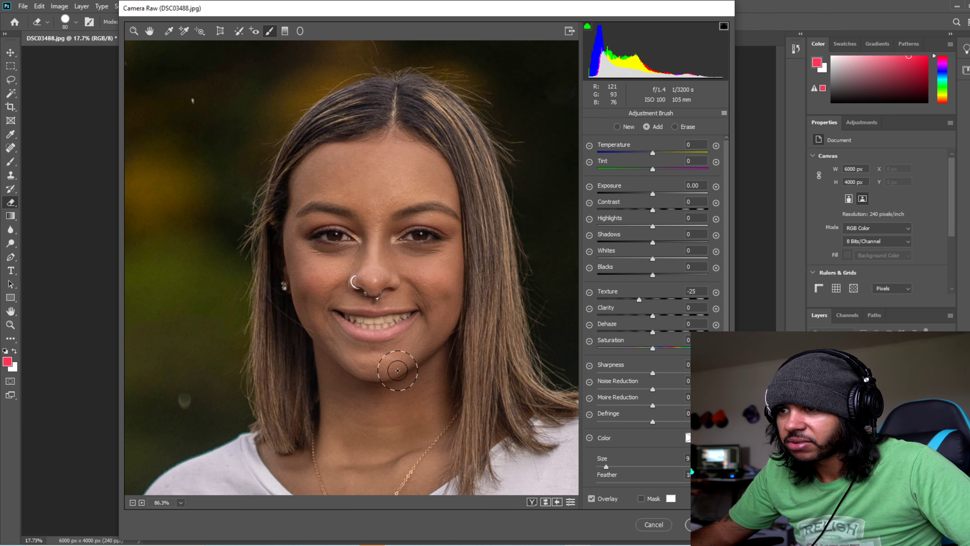
pyautogui.moveTo(639, 299)
pyautogui.mouseDown()
pyautogui.moveTo(615, 304)
pyautogui.moveTo(648, 321)
pyautogui.moveTo(637, 299)
pyautogui.moveTo(730, 307)
pyautogui.moveTo(617, 310)
pyautogui.moveTo(650, 310)
pyautogui.mouseUp()
pyautogui.click(704, 524)
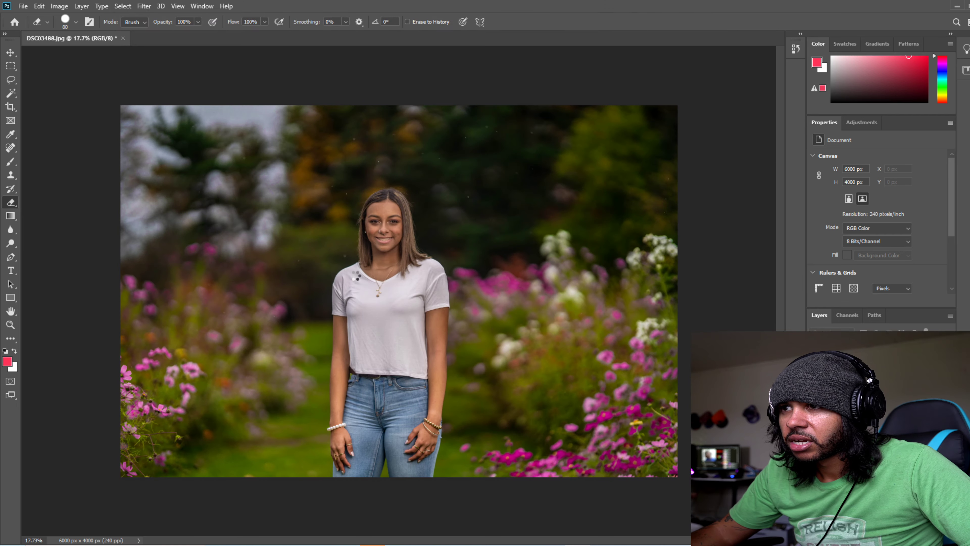
# - Patch the blemish low in the middle of the forehead with nearby skin using the Patch Tool in Source mode
pyautogui.moveTo(384, 212); pyautogui.dragTo(416, 212)
pyautogui.hotkey('ctrl', 'z')
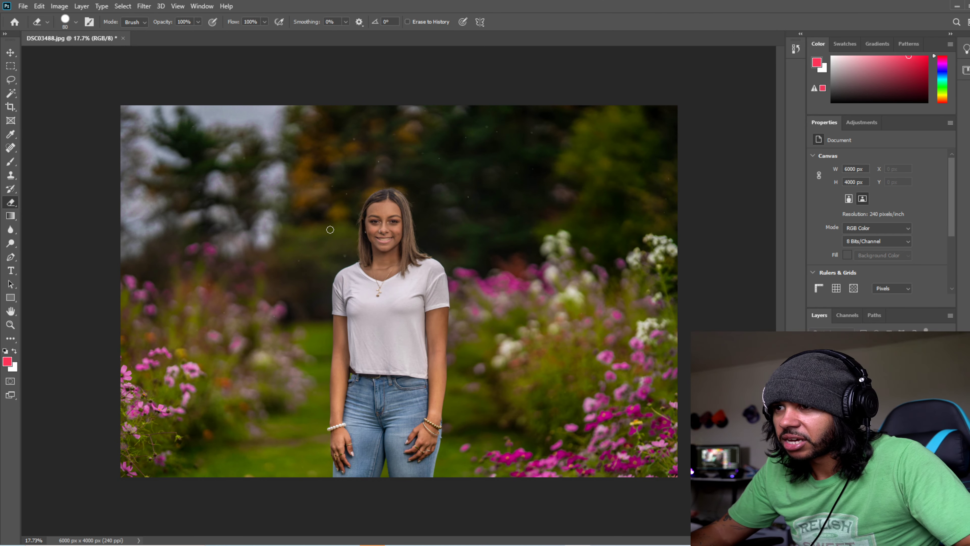
pyautogui.click(10, 324)
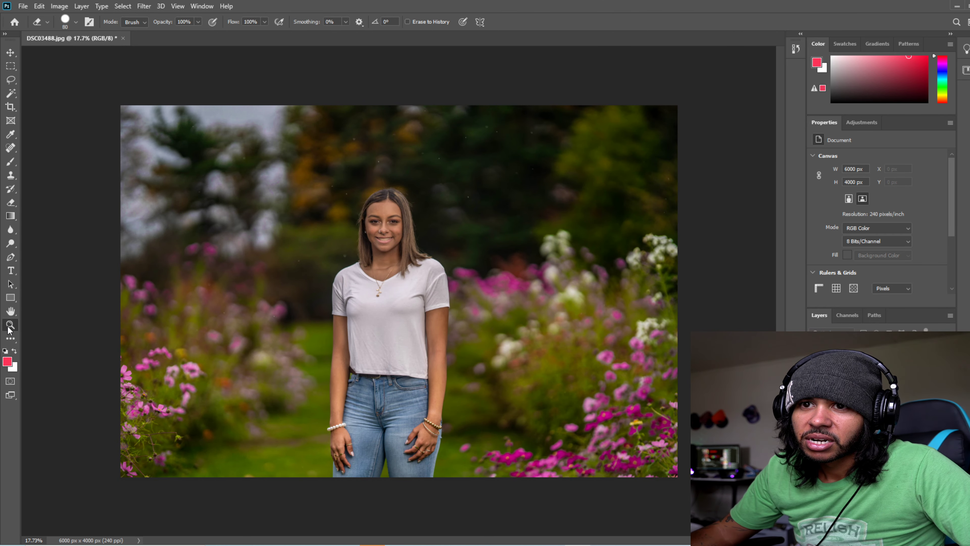
pyautogui.moveTo(389, 219); pyautogui.dragTo(441, 203)
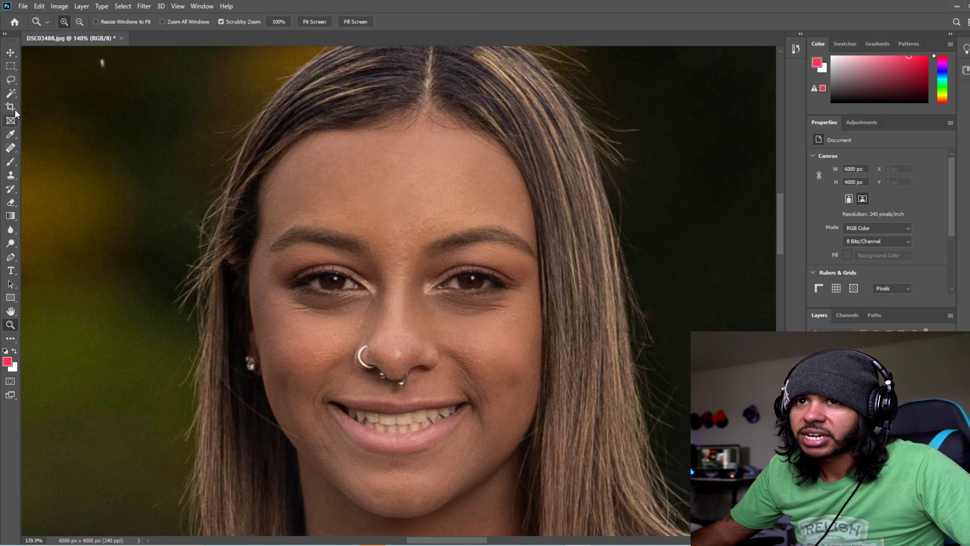
pyautogui.click(10, 150)
pyautogui.rightClick(10, 151)
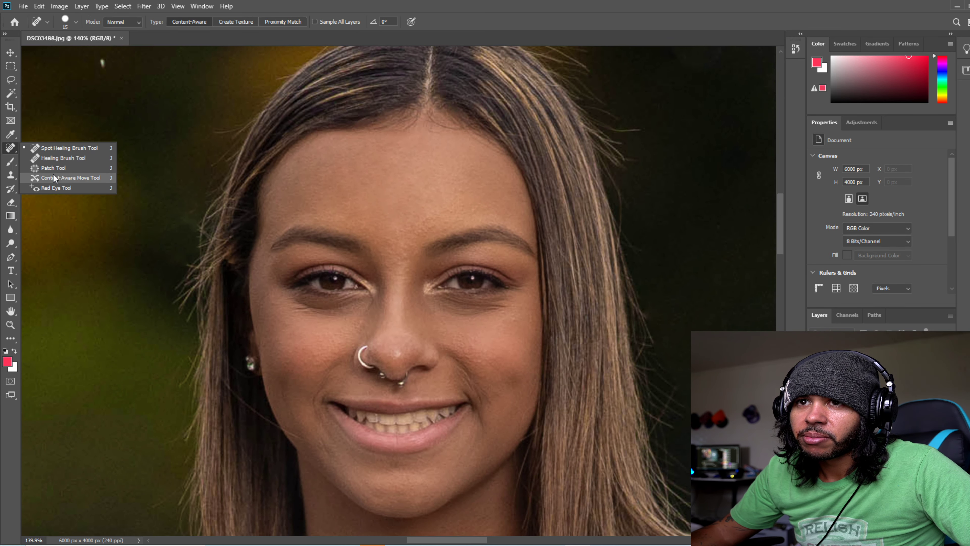
pyautogui.click(53, 168)
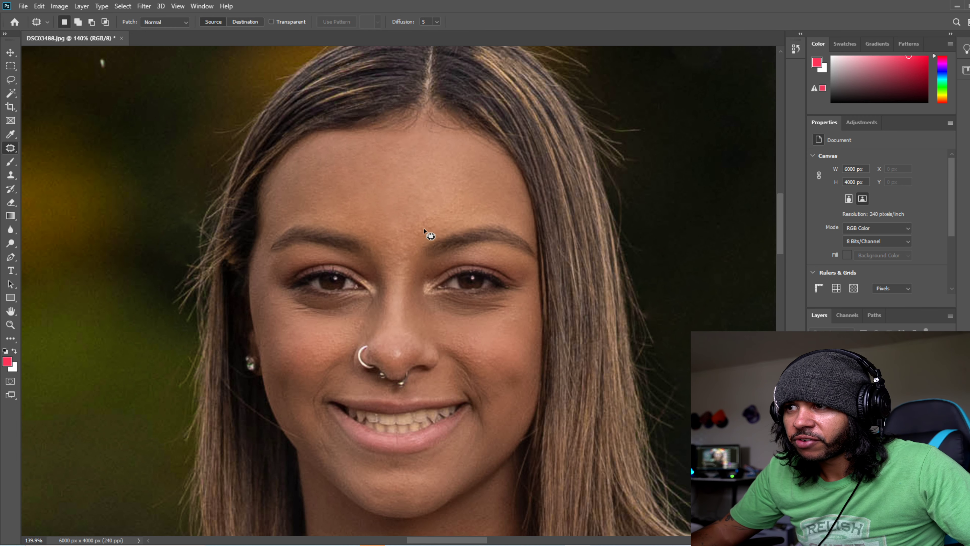
pyautogui.moveTo(426, 210)
pyautogui.mouseDown()
pyautogui.moveTo(394, 225)
pyautogui.moveTo(424, 221)
pyautogui.mouseUp()
pyautogui.moveTo(420, 222)
pyautogui.mouseDown()
pyautogui.moveTo(383, 204)
pyautogui.moveTo(438, 220)
pyautogui.moveTo(430, 204)
pyautogui.mouseUp()
pyautogui.hotkey('ctrl', 'd')
# - Patch uneven skin in the center of the forehead and toward its left side in the photo
pyautogui.moveTo(425, 207)
pyautogui.mouseDown()
pyautogui.moveTo(444, 203)
pyautogui.moveTo(414, 235)
pyautogui.moveTo(415, 225)
pyautogui.mouseUp()
pyautogui.moveTo(407, 230)
pyautogui.mouseDown()
pyautogui.moveTo(457, 187)
pyautogui.moveTo(429, 180)
pyautogui.moveTo(406, 151)
pyautogui.moveTo(398, 175)
pyautogui.mouseUp()
pyautogui.moveTo(392, 161)
pyautogui.mouseDown()
pyautogui.moveTo(408, 155)
pyautogui.moveTo(362, 158)
pyautogui.moveTo(382, 194)
pyautogui.mouseUp()
pyautogui.moveTo(376, 181); pyautogui.dragTo(396, 180)
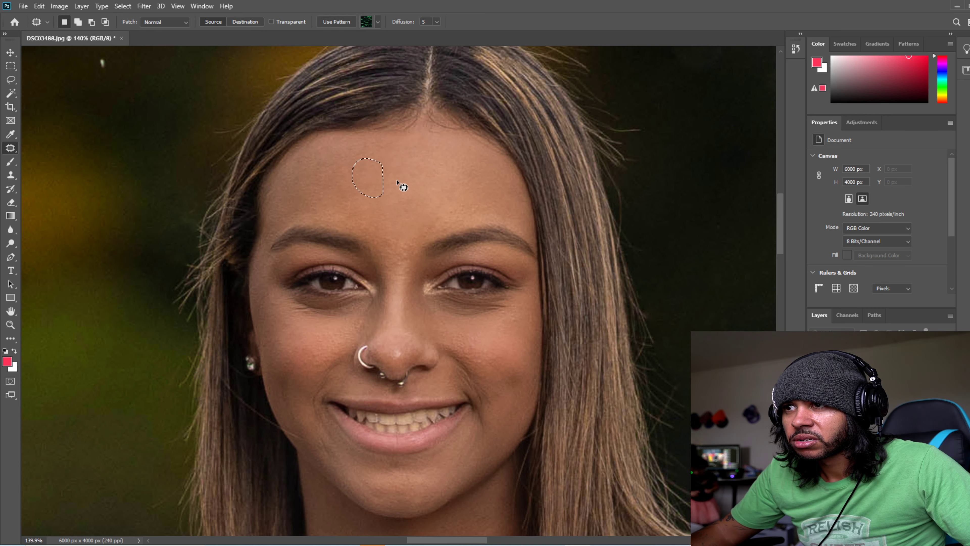
pyautogui.moveTo(335, 182); pyautogui.dragTo(327, 181)
pyautogui.moveTo(327, 180)
pyautogui.mouseDown()
pyautogui.moveTo(350, 181)
pyautogui.moveTo(305, 195)
pyautogui.mouseUp()
# - Patch the marks between the eyebrows and on the forehead above the right-hand eyebrow in the photo
pyautogui.moveTo(395, 240)
pyautogui.mouseDown()
pyautogui.moveTo(409, 242)
pyautogui.moveTo(398, 239)
pyautogui.mouseUp()
pyautogui.moveTo(401, 245)
pyautogui.mouseDown()
pyautogui.moveTo(394, 261)
pyautogui.moveTo(404, 257)
pyautogui.mouseUp()
pyautogui.moveTo(399, 262)
pyautogui.mouseDown()
pyautogui.moveTo(411, 276)
pyautogui.moveTo(409, 267)
pyautogui.moveTo(396, 272)
pyautogui.moveTo(410, 269)
pyautogui.moveTo(418, 232)
pyautogui.mouseUp()
pyautogui.moveTo(413, 241)
pyautogui.mouseDown()
pyautogui.moveTo(429, 228)
pyautogui.moveTo(400, 220)
pyautogui.mouseUp()
pyautogui.moveTo(452, 205)
pyautogui.mouseDown()
pyautogui.moveTo(466, 210)
pyautogui.moveTo(453, 207)
pyautogui.mouseUp()
pyautogui.moveTo(447, 214); pyautogui.dragTo(456, 203)
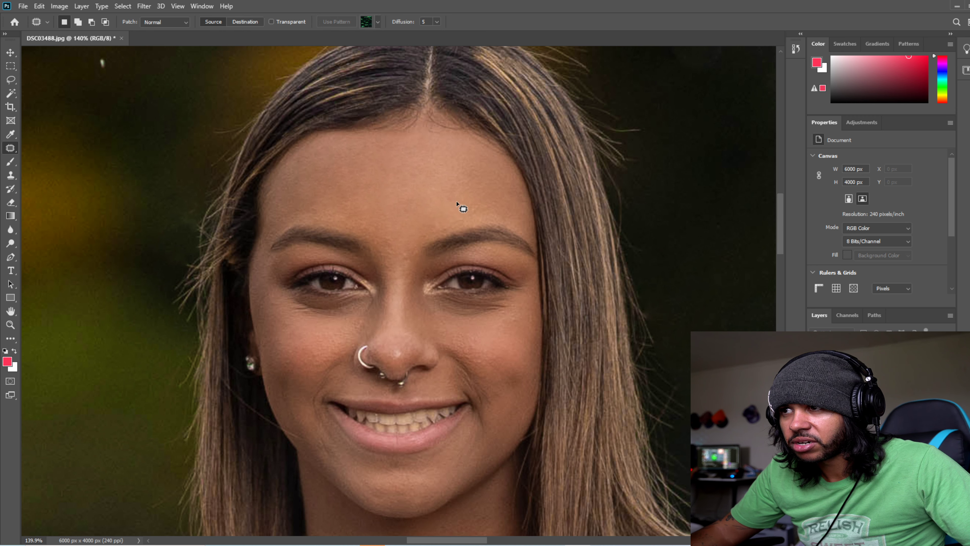
pyautogui.moveTo(424, 167)
pyautogui.mouseDown()
pyautogui.moveTo(428, 188)
pyautogui.moveTo(448, 191)
pyautogui.moveTo(430, 176)
pyautogui.moveTo(401, 198)
pyautogui.moveTo(450, 227)
pyautogui.moveTo(451, 209)
pyautogui.mouseUp()
pyautogui.click(442, 200)
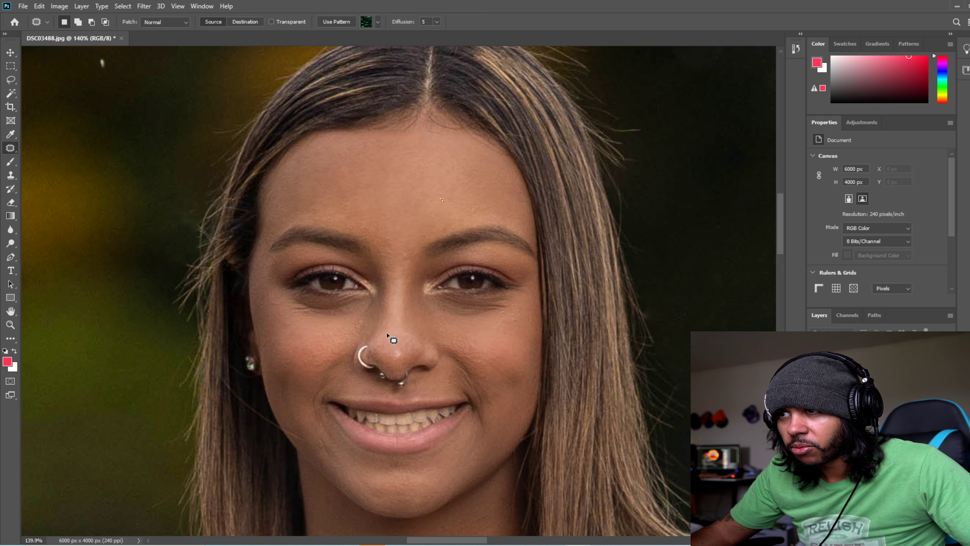
# - Patch the lower forehead between the eyebrows and the small marks on the nose with clean skin
pyautogui.moveTo(387, 335); pyautogui.dragTo(396, 363)
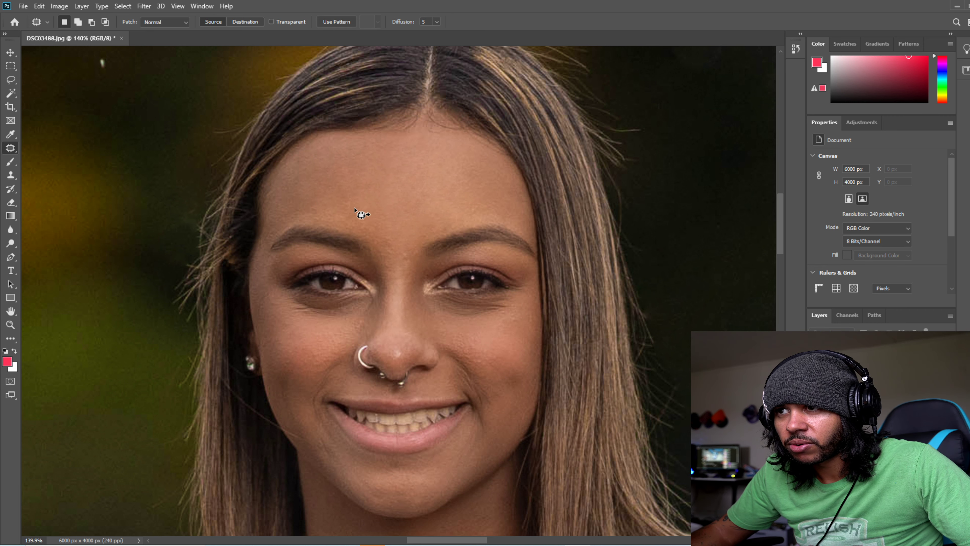
pyautogui.moveTo(399, 249)
pyautogui.mouseDown()
pyautogui.moveTo(412, 259)
pyautogui.moveTo(401, 258)
pyautogui.moveTo(425, 231)
pyautogui.mouseUp()
pyautogui.click(416, 263)
pyautogui.moveTo(420, 234)
pyautogui.mouseDown()
pyautogui.moveTo(424, 219)
pyautogui.moveTo(394, 221)
pyautogui.moveTo(424, 226)
pyautogui.mouseUp()
pyautogui.moveTo(416, 217); pyautogui.dragTo(439, 191)
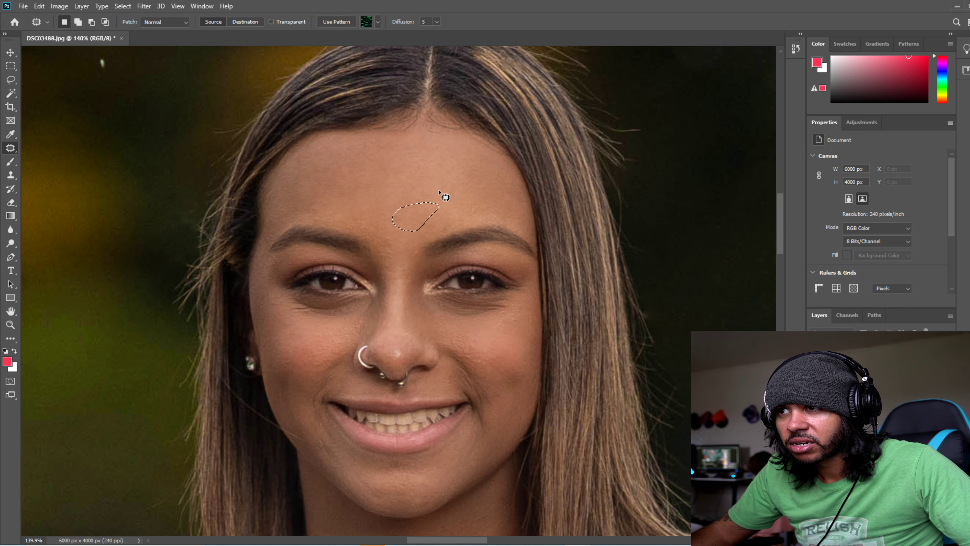
pyautogui.click(439, 192)
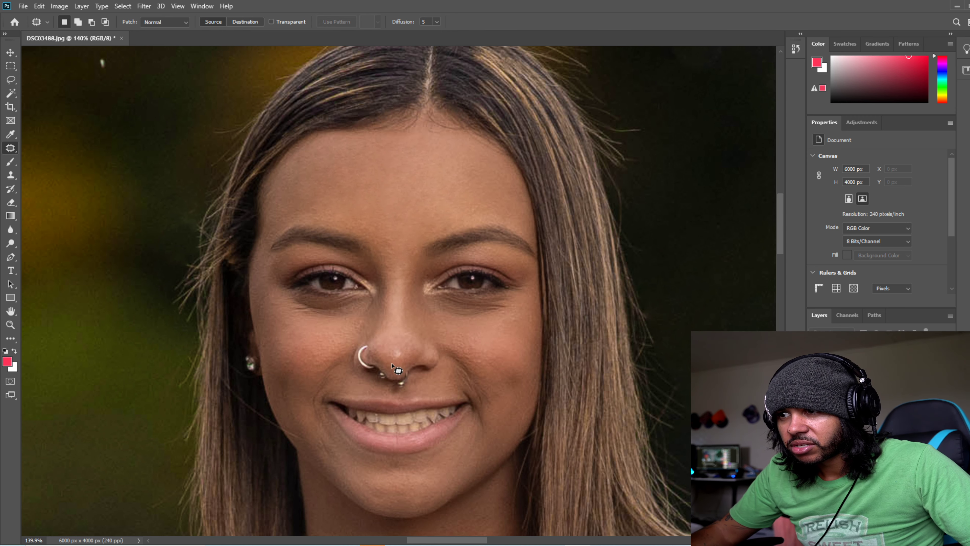
pyautogui.moveTo(401, 346)
pyautogui.mouseDown()
pyautogui.moveTo(392, 359)
pyautogui.moveTo(401, 348)
pyautogui.moveTo(383, 338)
pyautogui.mouseUp()
pyautogui.click(391, 327)
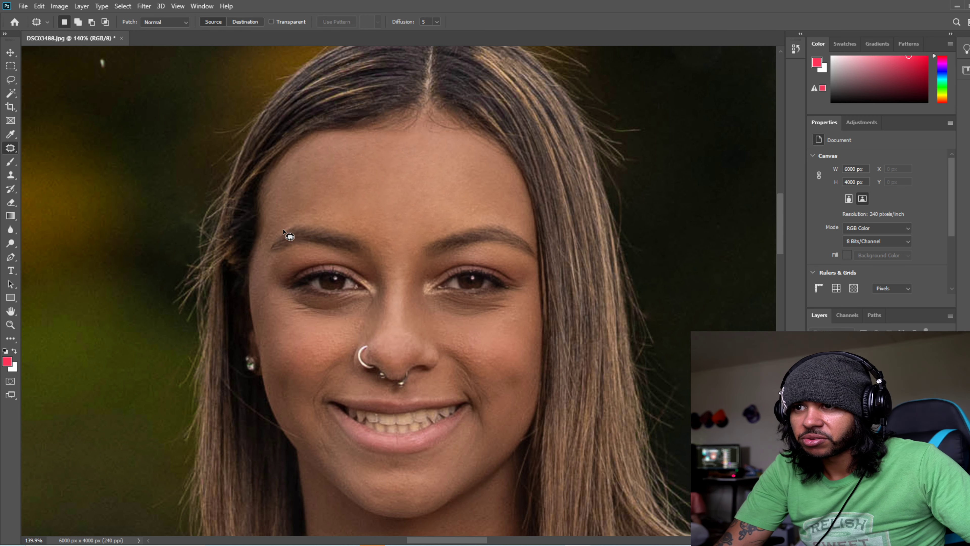
# - Patch the forehead skin above the left-hand eyebrow in the photo, near the hairline
pyautogui.moveTo(292, 187)
pyautogui.mouseDown()
pyautogui.moveTo(286, 201)
pyautogui.moveTo(294, 191)
pyautogui.mouseUp()
pyautogui.moveTo(291, 192)
pyautogui.mouseDown()
pyautogui.moveTo(322, 188)
pyautogui.moveTo(327, 213)
pyautogui.moveTo(360, 192)
pyautogui.mouseUp()
pyautogui.click(317, 244)
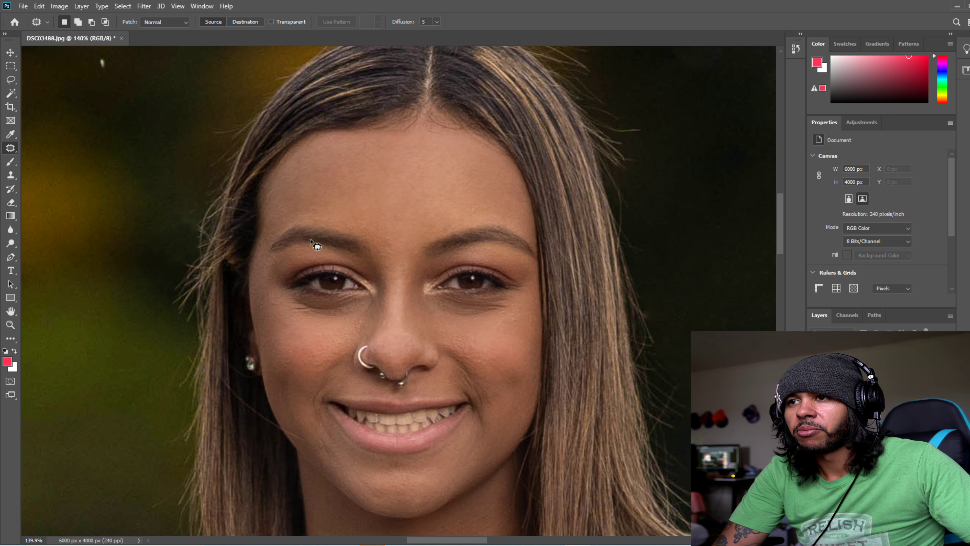
pyautogui.moveTo(288, 196)
pyautogui.mouseDown()
pyautogui.moveTo(305, 207)
pyautogui.moveTo(293, 205)
pyautogui.mouseUp()
pyautogui.click(305, 274)
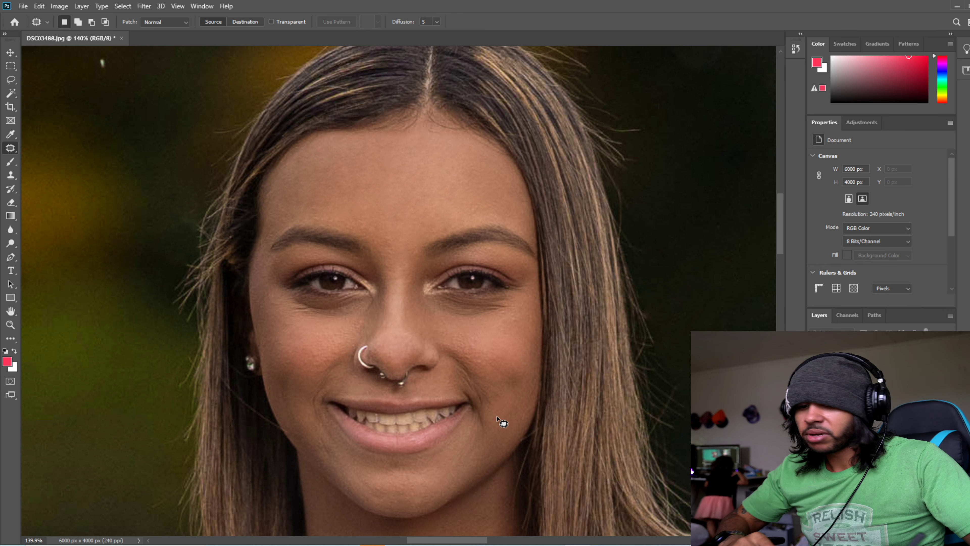
# - Patch the small marks on the cheeks, starting below the outer corner of the right-hand eye in the photo
pyautogui.scroll(-1, 499, 418)
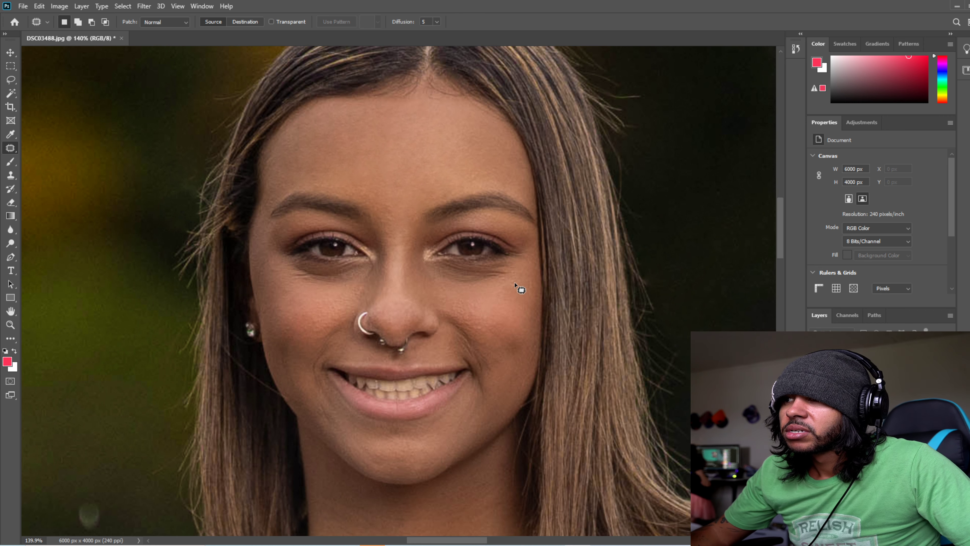
pyautogui.moveTo(515, 277); pyautogui.dragTo(515, 283)
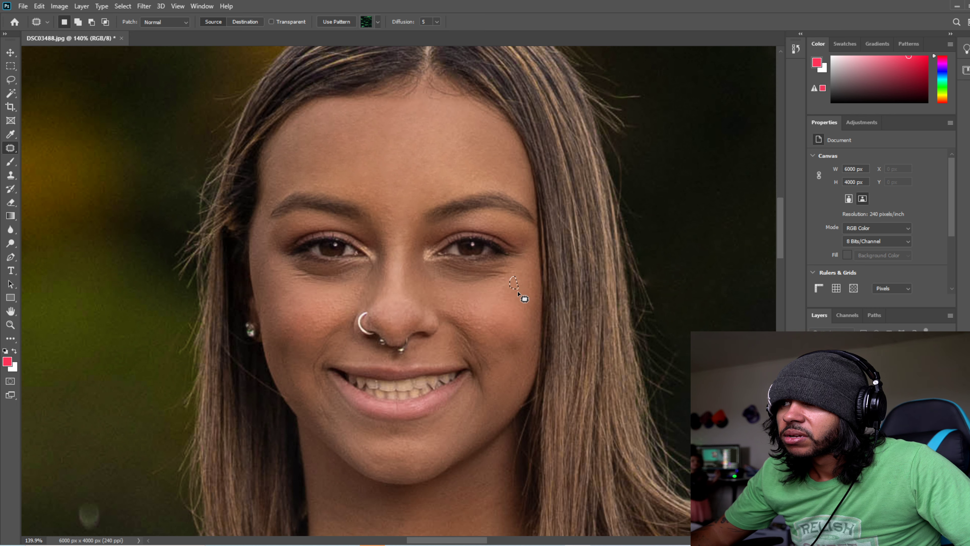
pyautogui.click(523, 245)
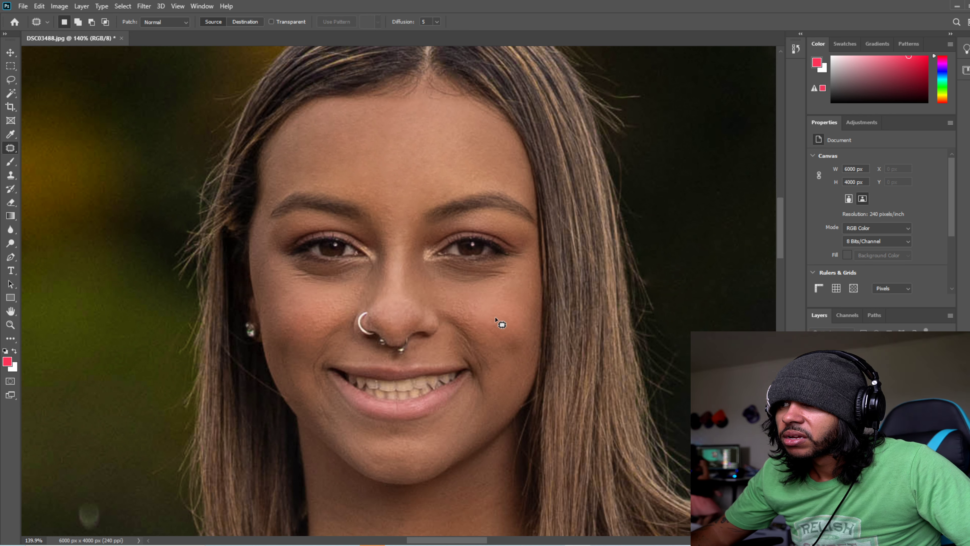
pyautogui.rightClick(387, 291)
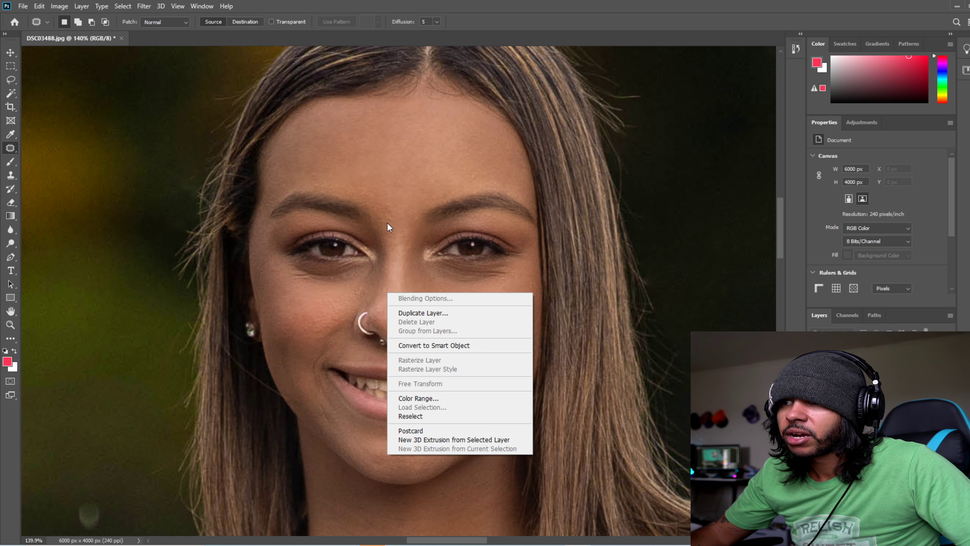
pyautogui.click(383, 283)
pyautogui.scroll(-3, 378, 302)
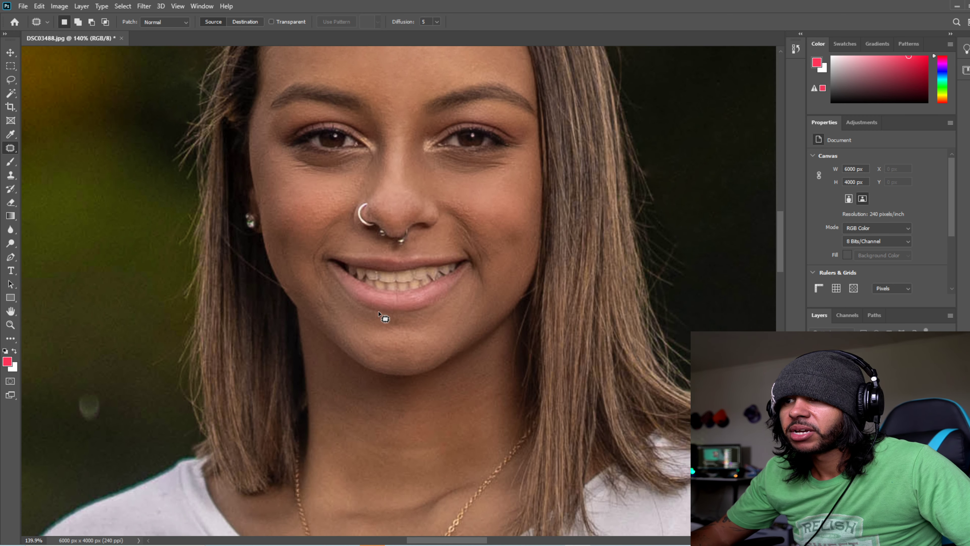
pyautogui.moveTo(505, 245); pyautogui.dragTo(514, 230)
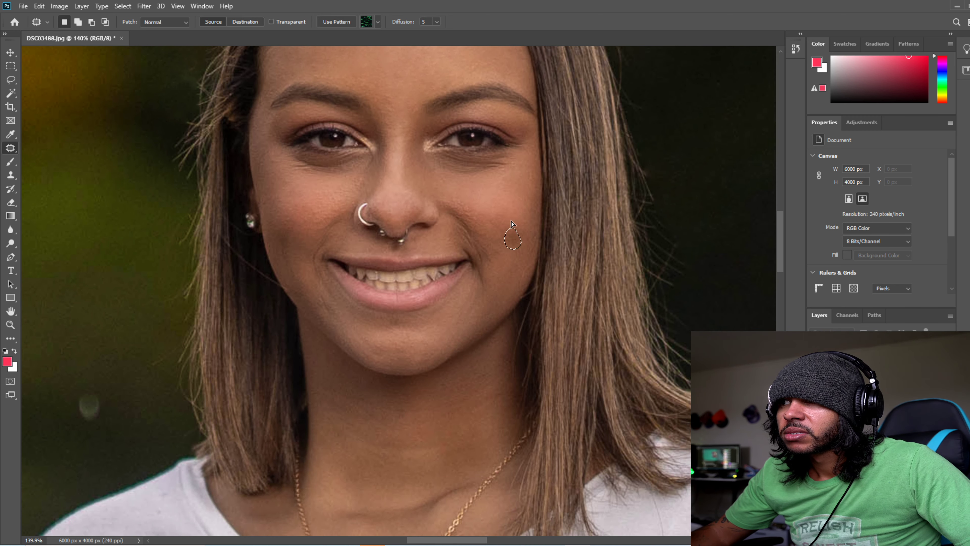
pyautogui.hotkey('ctrl', 'd')
pyautogui.moveTo(291, 222); pyautogui.dragTo(293, 205)
# - Reopen the retouched photo in the Camera Raw Filter with a close view of the mouth and eyes
pyautogui.click(10, 324)
pyautogui.rightClick(243, 295)
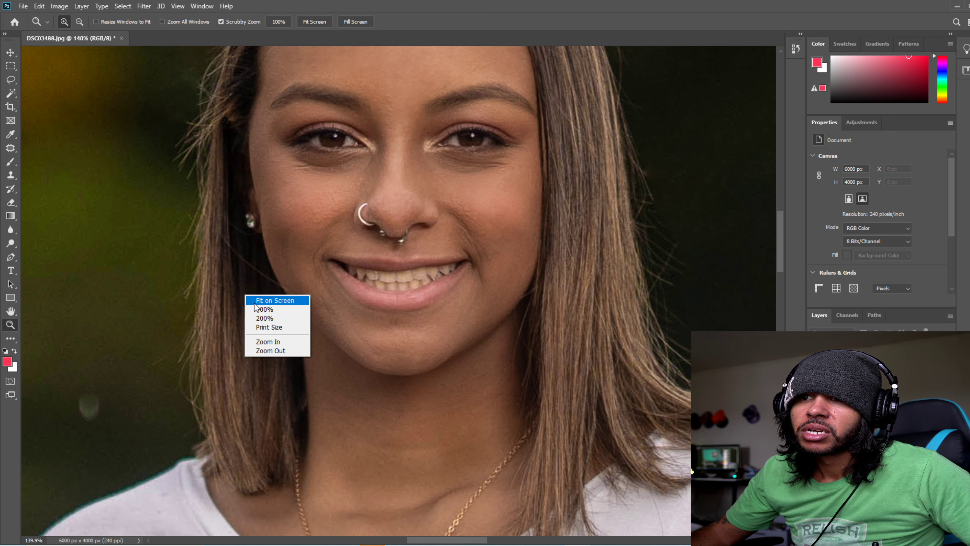
pyautogui.click(257, 302)
pyautogui.moveTo(394, 224); pyautogui.dragTo(413, 221)
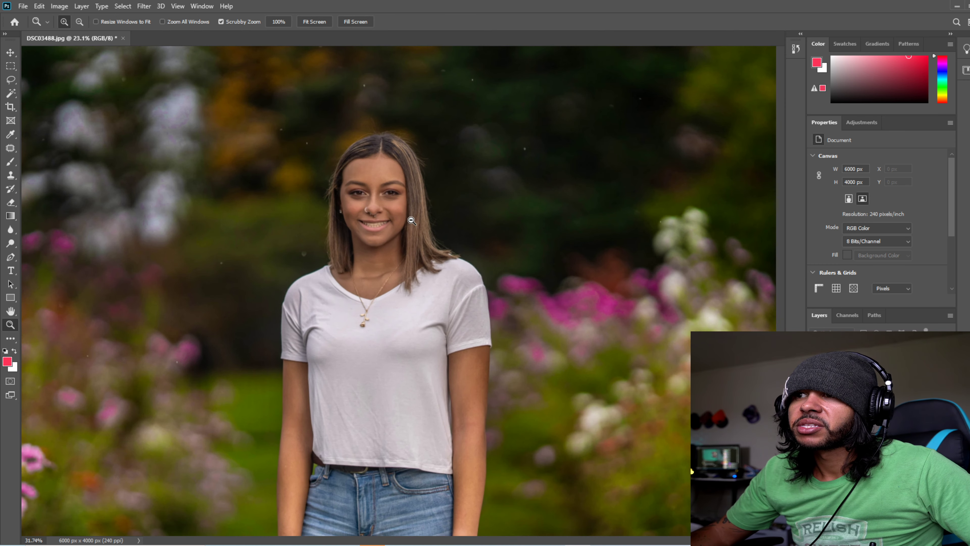
pyautogui.click(10, 66)
pyautogui.click(143, 6)
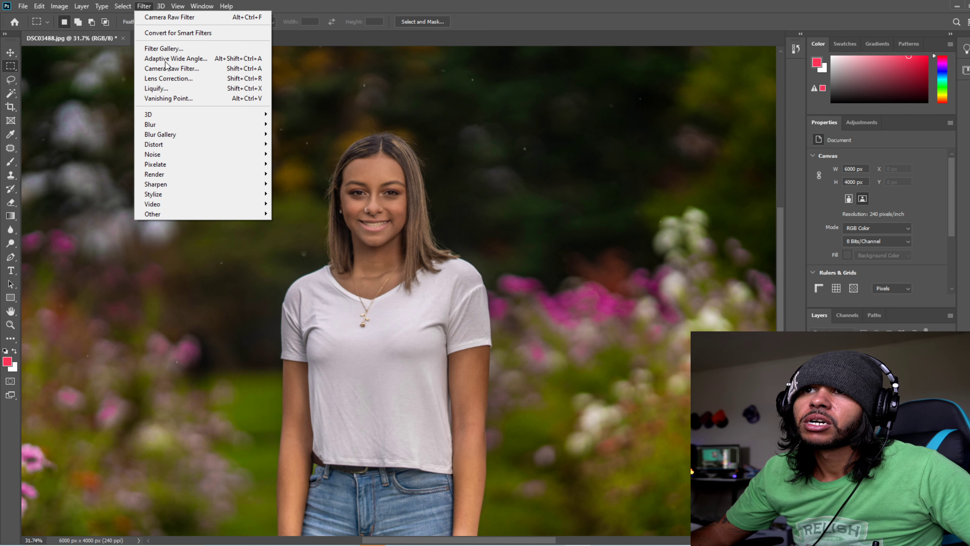
pyautogui.click(164, 73)
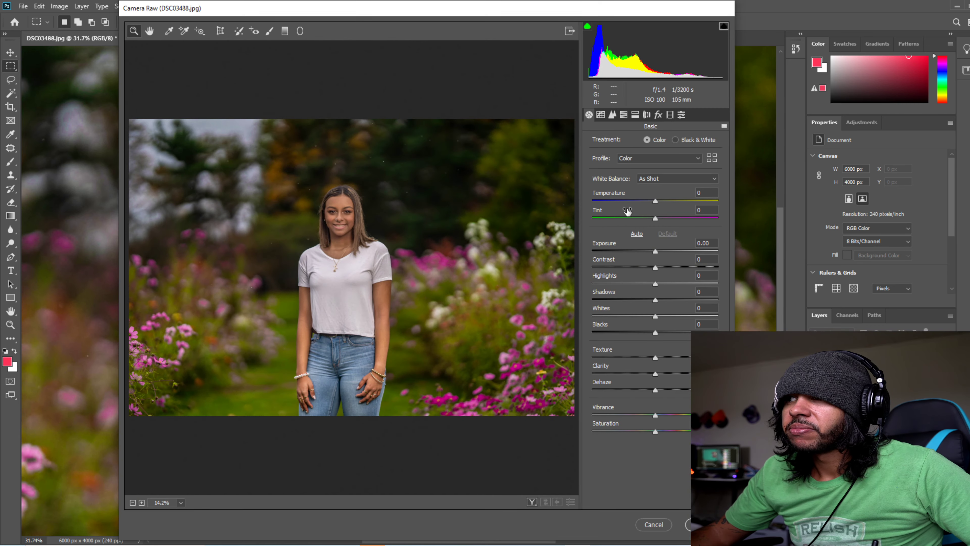
pyautogui.moveTo(335, 221); pyautogui.dragTo(398, 227)
pyautogui.moveTo(378, 187); pyautogui.dragTo(391, 189)
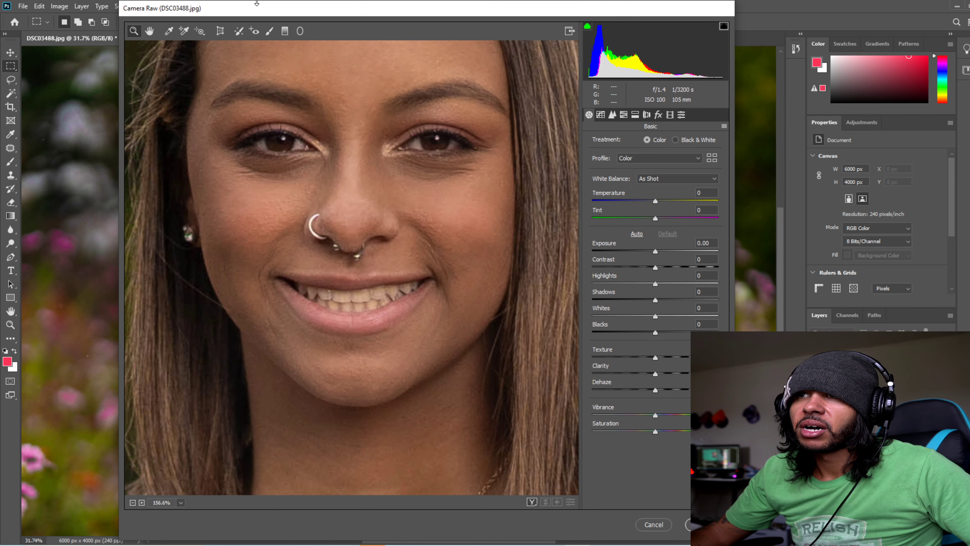
# - Paint over the teeth with a small Adjustment Brush set to negative Saturation to remove their yellow tint
pyautogui.click(270, 31)
pyautogui.press('[')
pyautogui.press('[')
pyautogui.press('[')
pyautogui.press('[')
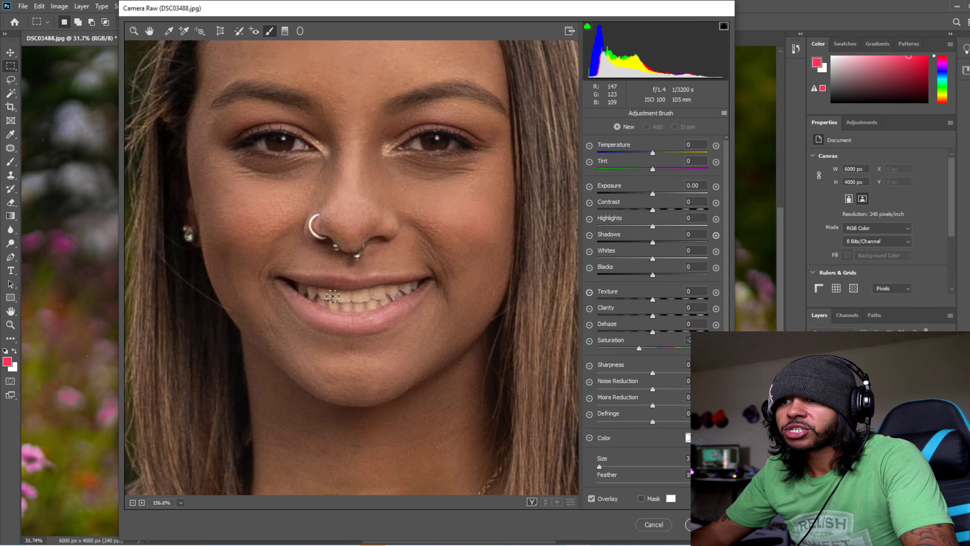
pyautogui.moveTo(323, 295); pyautogui.dragTo(343, 298)
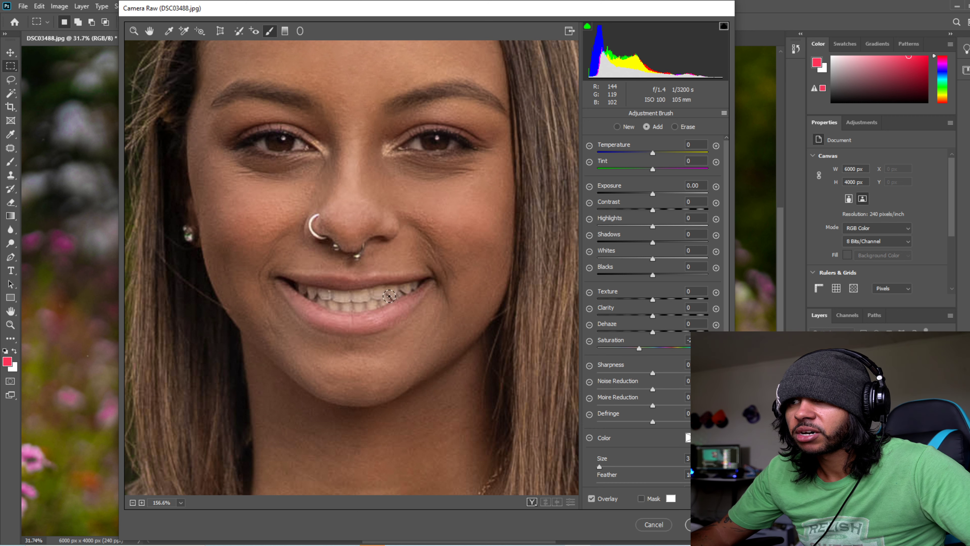
pyautogui.moveTo(389, 296); pyautogui.dragTo(390, 297)
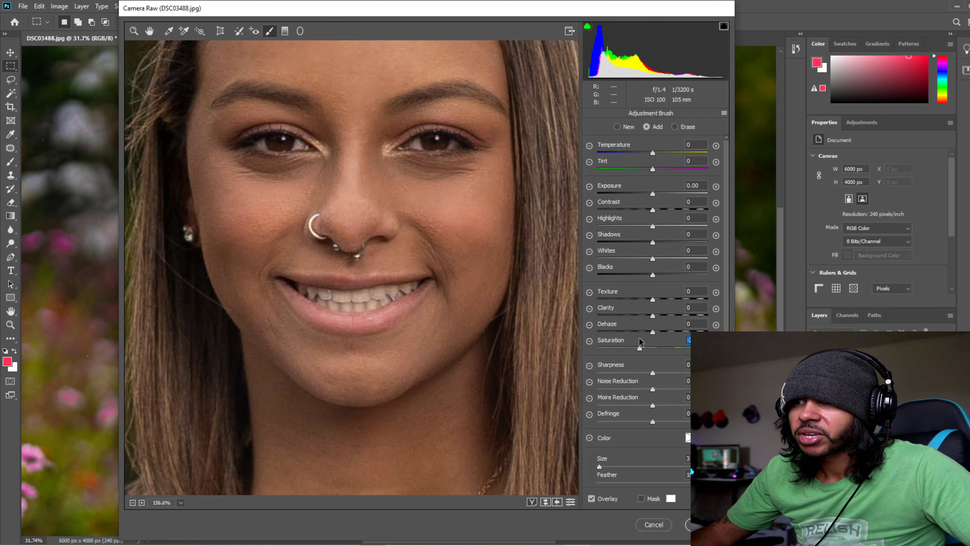
# - Set the teeth brush adjustment's Temperature to -6, fine-tune its negative Saturation, and apply the Camera Raw edit
pyautogui.moveTo(652, 153); pyautogui.dragTo(649, 153)
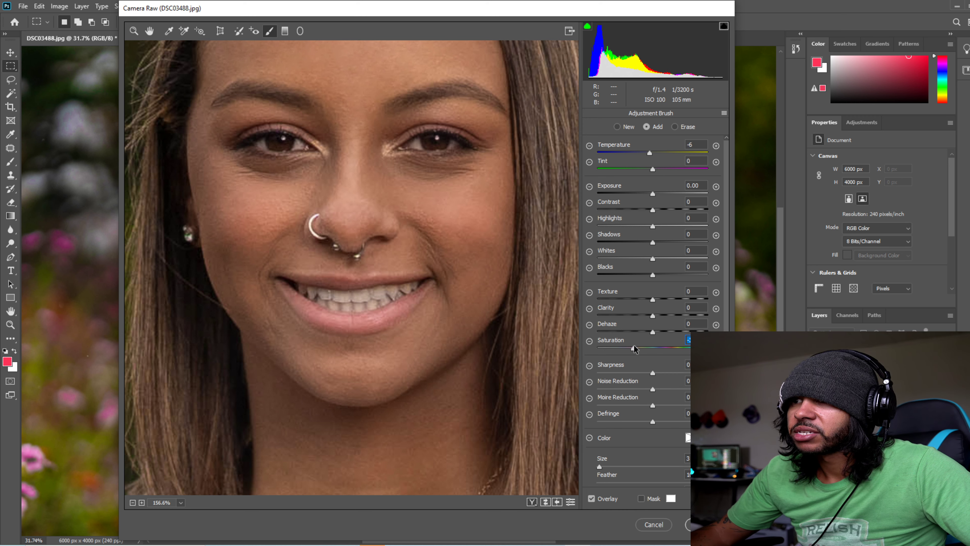
pyautogui.moveTo(634, 348); pyautogui.dragTo(638, 348)
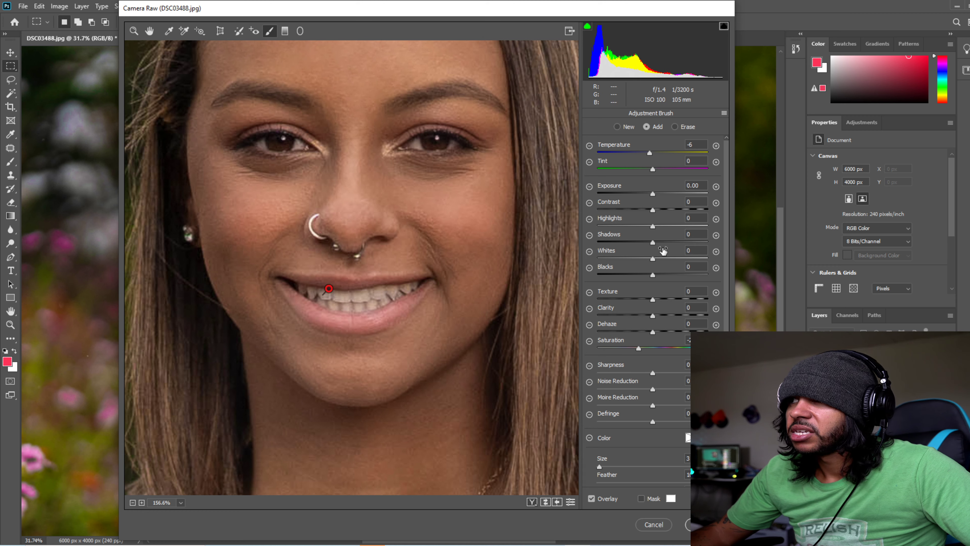
pyautogui.press('Return')
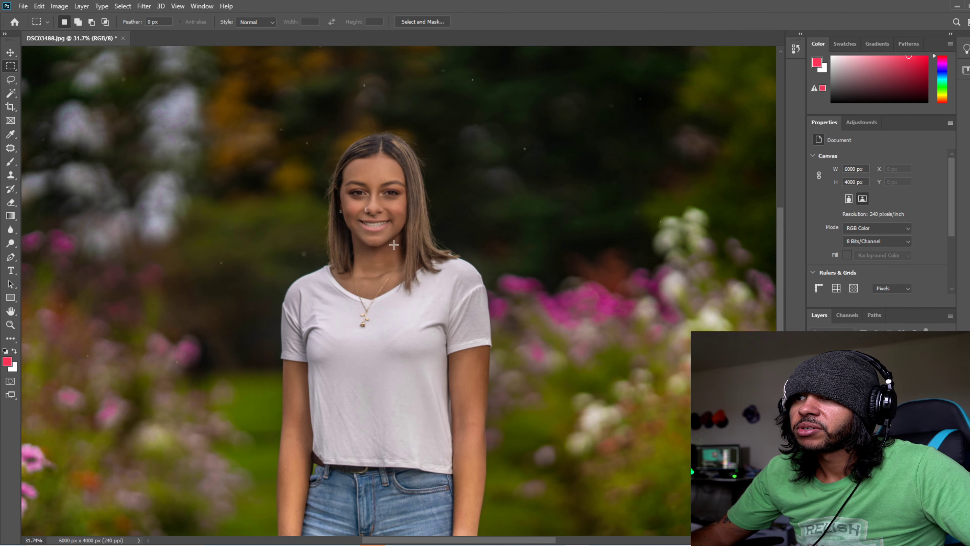
# - Select a rectangular area around the mouth and copy it to a new layer
pyautogui.click(11, 325)
pyautogui.click(390, 211)
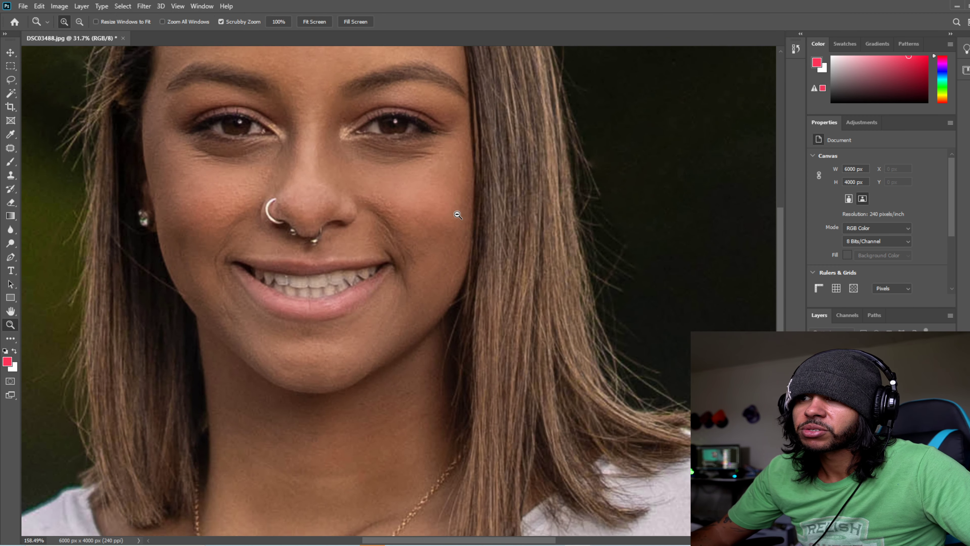
pyautogui.click(11, 66)
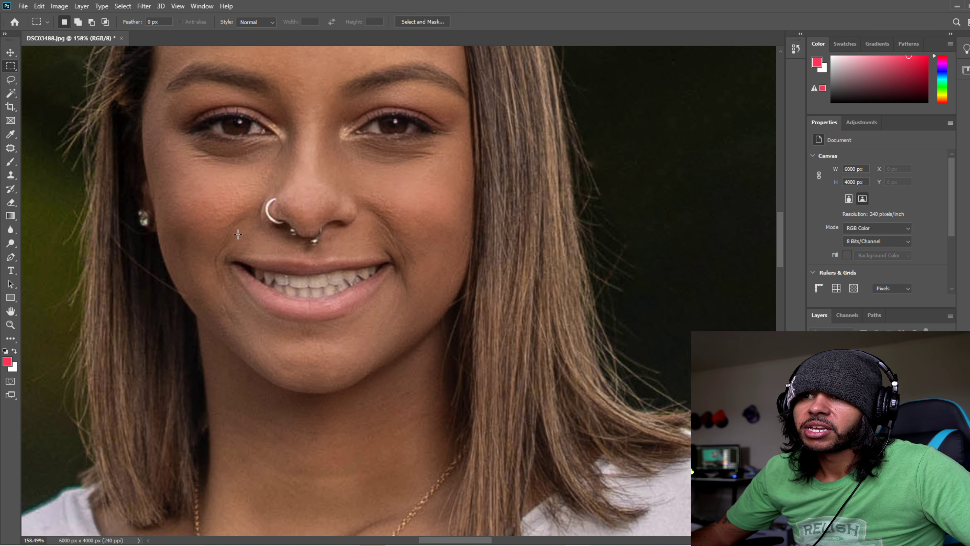
pyautogui.moveTo(237, 239); pyautogui.dragTo(406, 326)
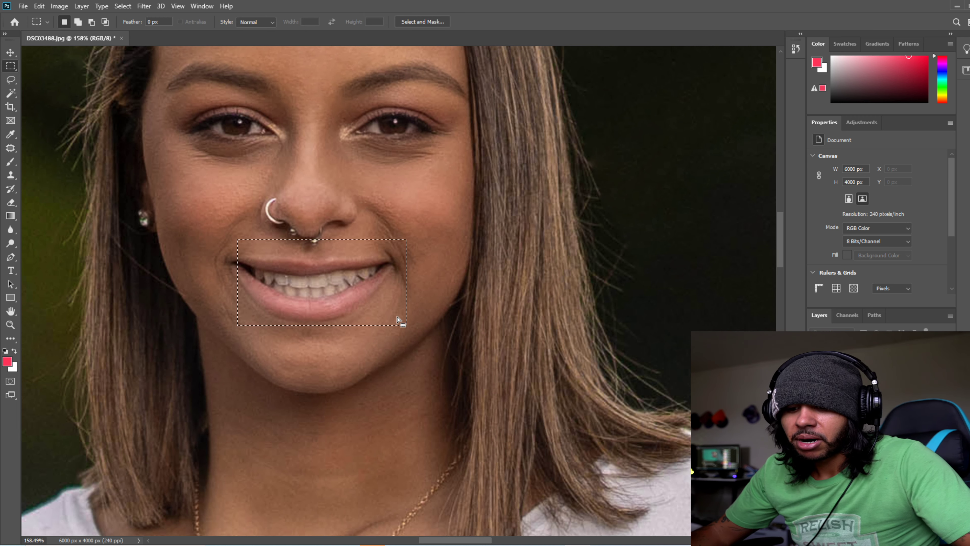
pyautogui.hotkey('ctrl', 'j')
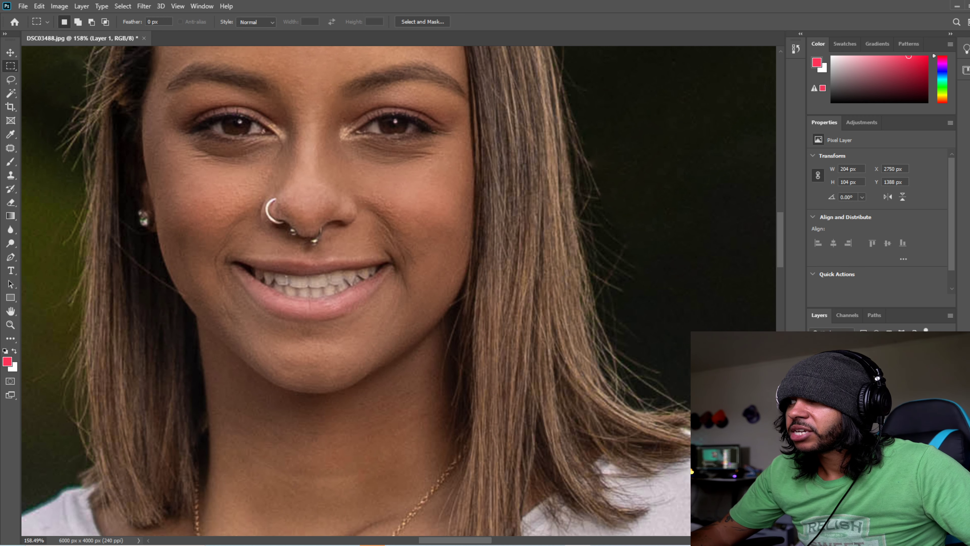
# - Apply the Camera Raw Filter to the mouth layer with HSL Saturation at -75 for Yellows and +3 for Oranges
pyautogui.click(144, 6)
pyautogui.click(160, 65)
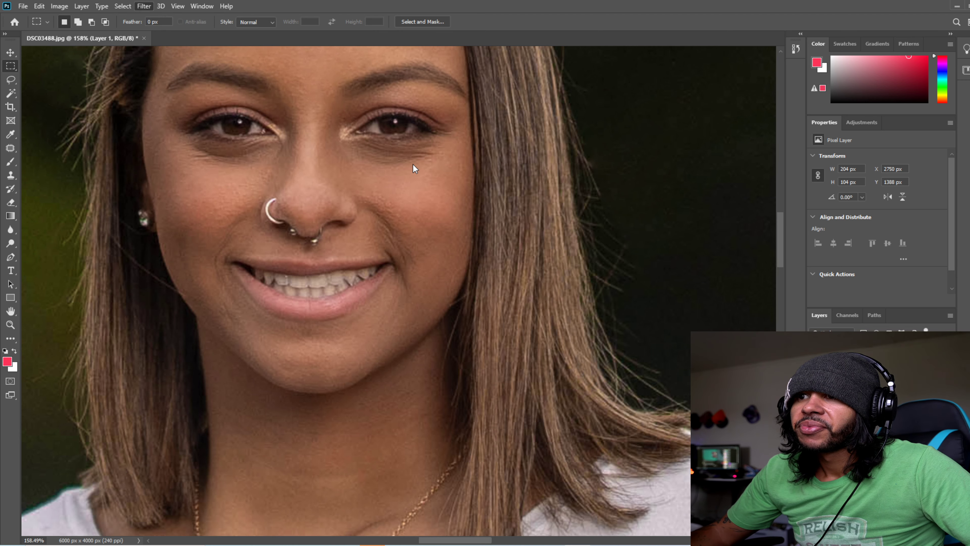
pyautogui.moveTo(330, 223); pyautogui.dragTo(342, 229)
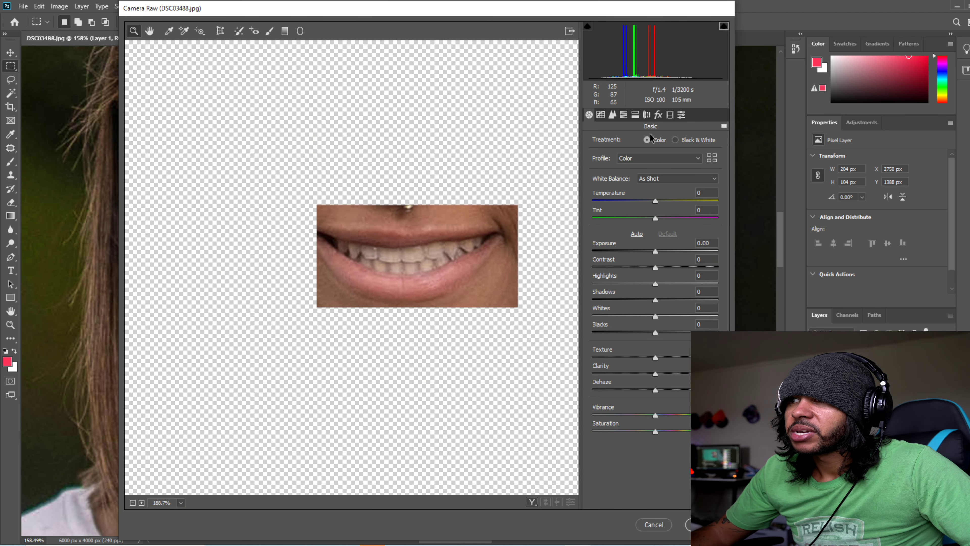
pyautogui.click(626, 115)
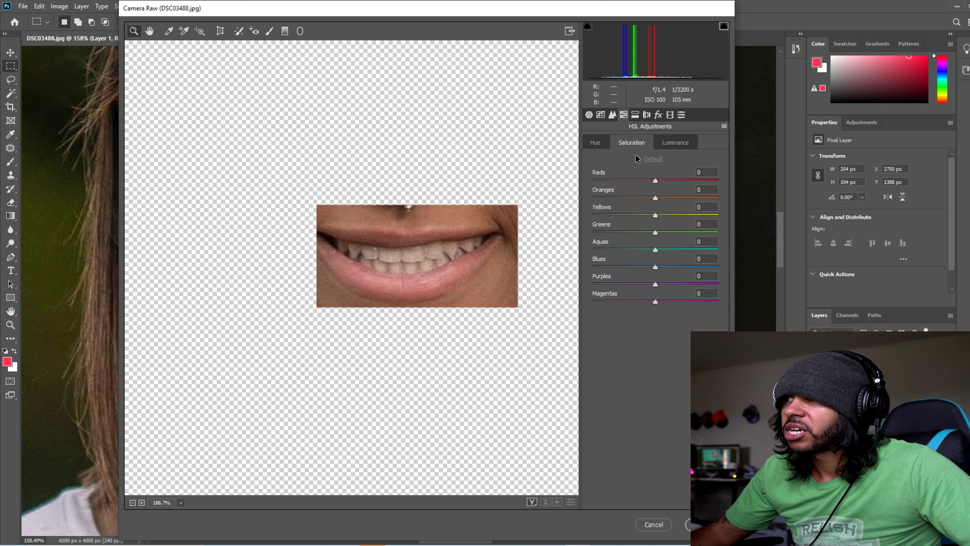
pyautogui.moveTo(656, 215)
pyautogui.mouseDown()
pyautogui.moveTo(609, 215)
pyautogui.moveTo(655, 196)
pyautogui.mouseUp()
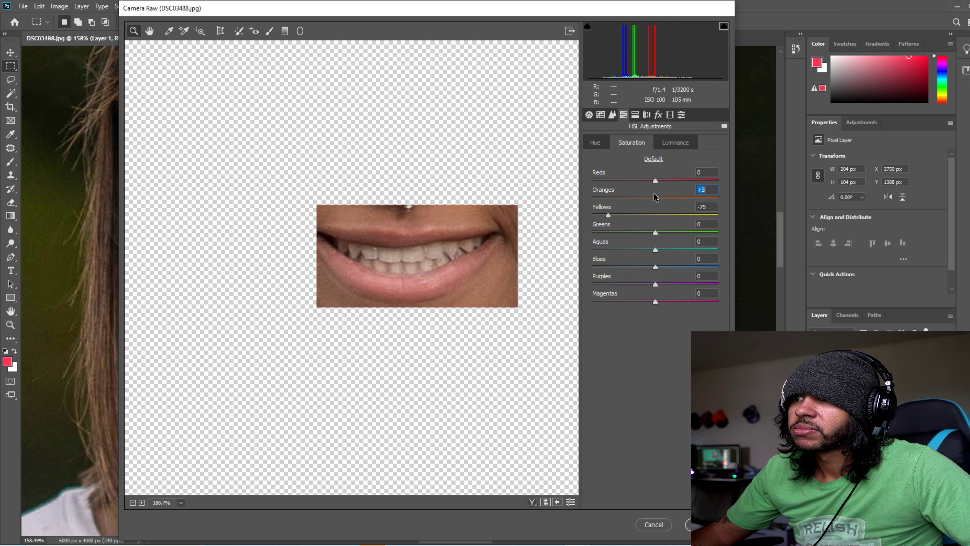
pyautogui.click(704, 524)
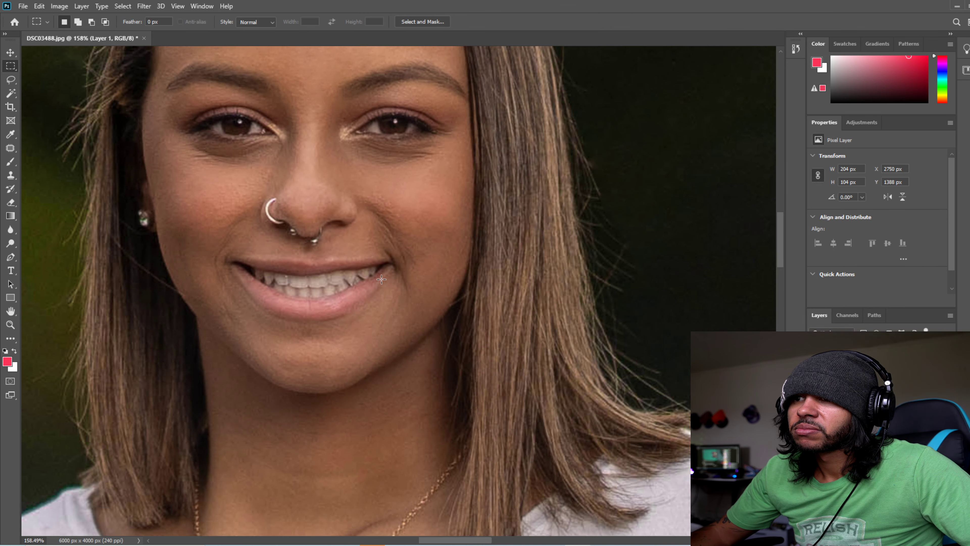
# - Merge the mouth layer with the background photo layer
pyautogui.click(15, 323)
pyautogui.moveTo(392, 262); pyautogui.dragTo(377, 263)
pyautogui.rightClick(378, 262)
pyautogui.click(383, 265)
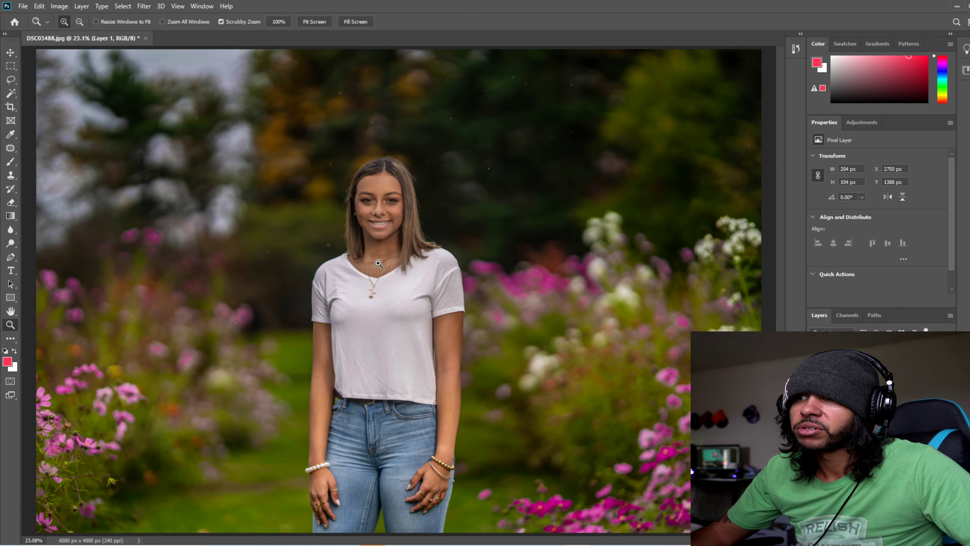
pyautogui.keyDown('shift'); pyautogui.click(863, 400); pyautogui.keyUp('shift')
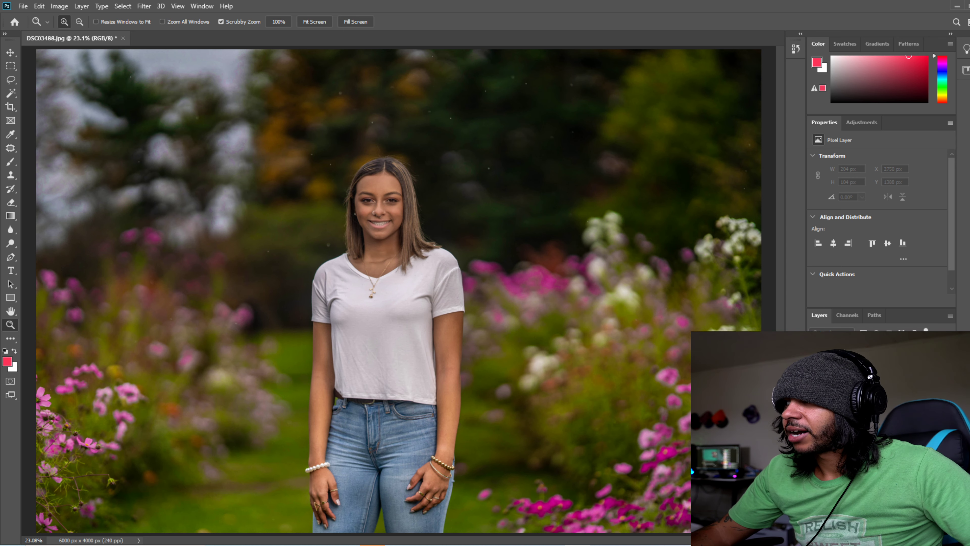
pyautogui.hotkey('ctrl', 'e')
pyautogui.moveTo(440, 240); pyautogui.dragTo(409, 203)
pyautogui.click(144, 6)
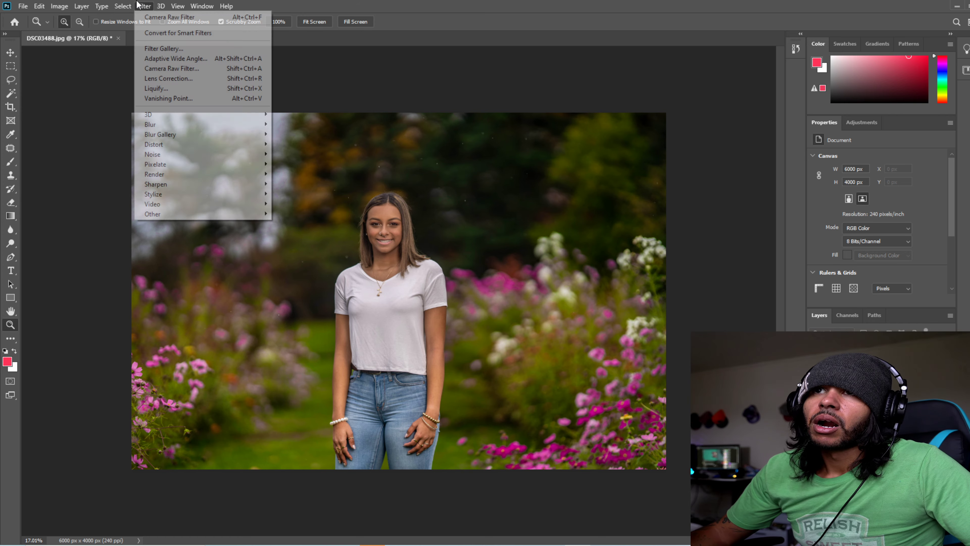
pyautogui.click(160, 73)
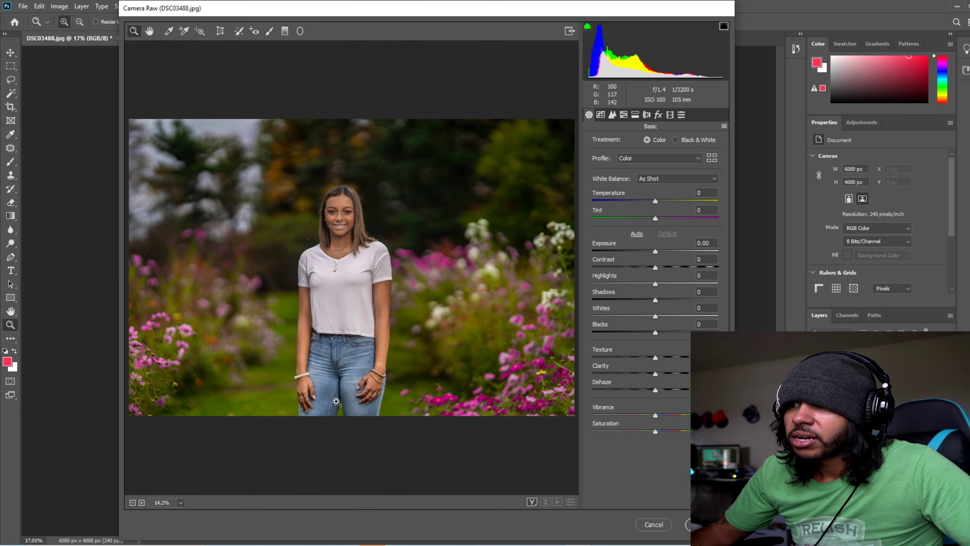
pyautogui.moveTo(305, 308)
pyautogui.mouseDown()
pyautogui.moveTo(344, 308)
pyautogui.moveTo(304, 308)
pyautogui.mouseUp()
pyautogui.rightClick(324, 212)
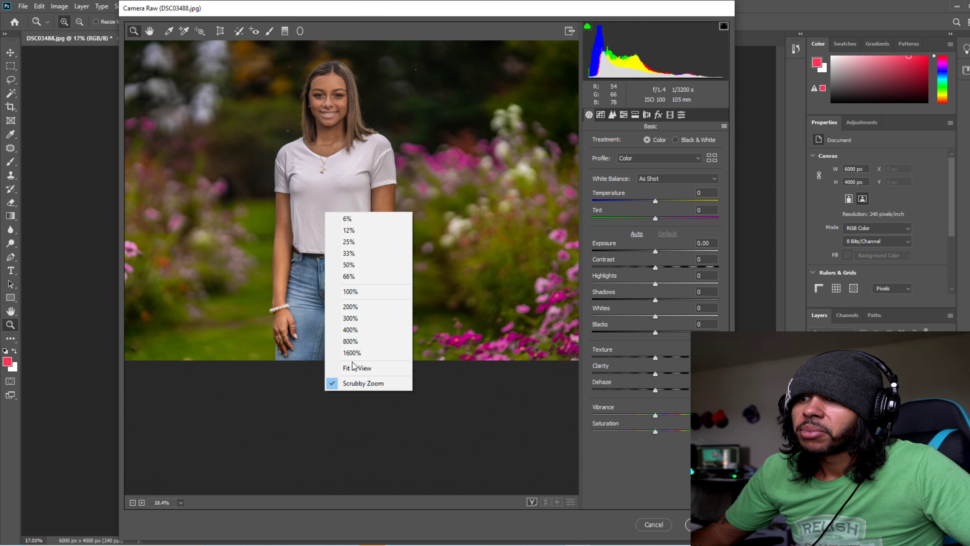
pyautogui.click(353, 368)
pyautogui.moveTo(349, 357); pyautogui.dragTo(384, 357)
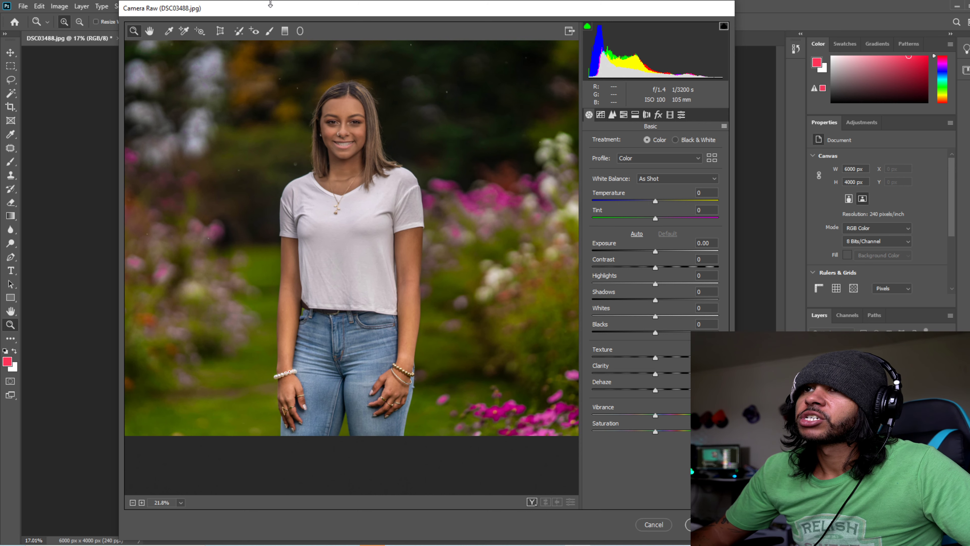
pyautogui.click(271, 30)
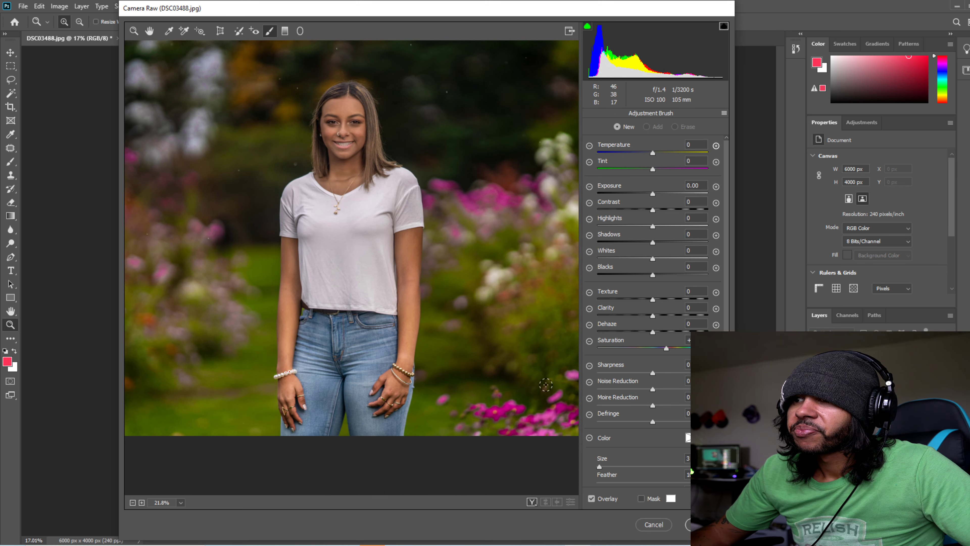
pyautogui.click(653, 524)
# - Select a rectangular area around the jeans and hands down to the photo's lower edge, and copy it to a new layer
pyautogui.moveTo(391, 400); pyautogui.dragTo(400, 400)
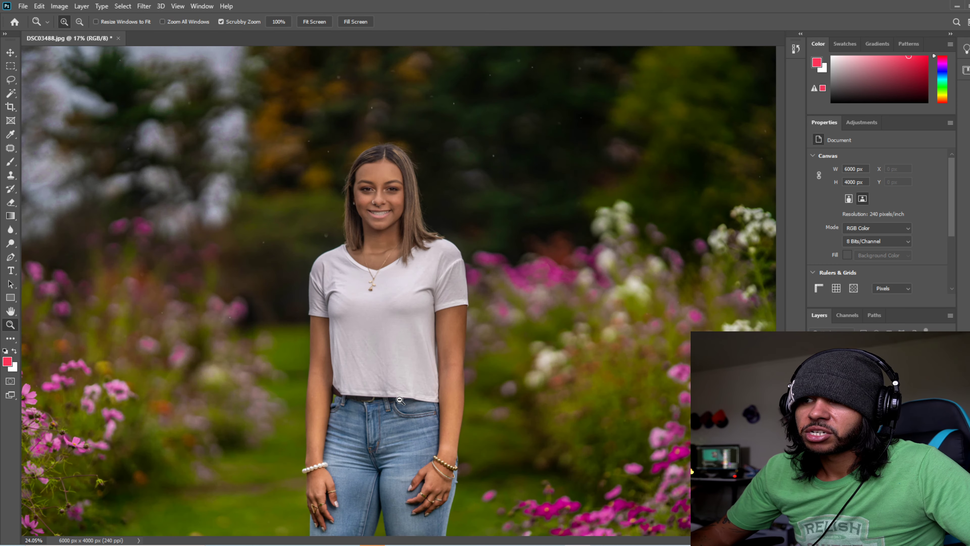
pyautogui.scroll(3, 400, 400)
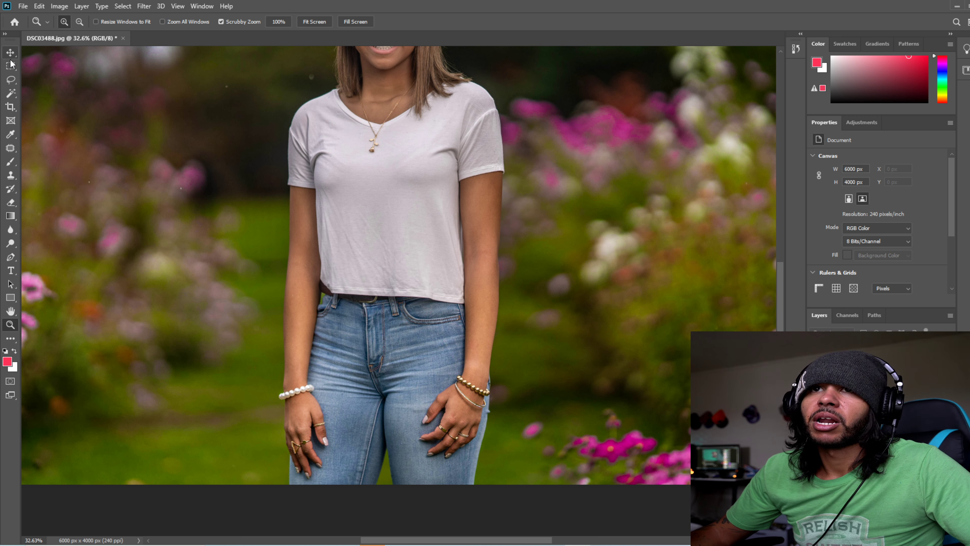
pyautogui.click(11, 65)
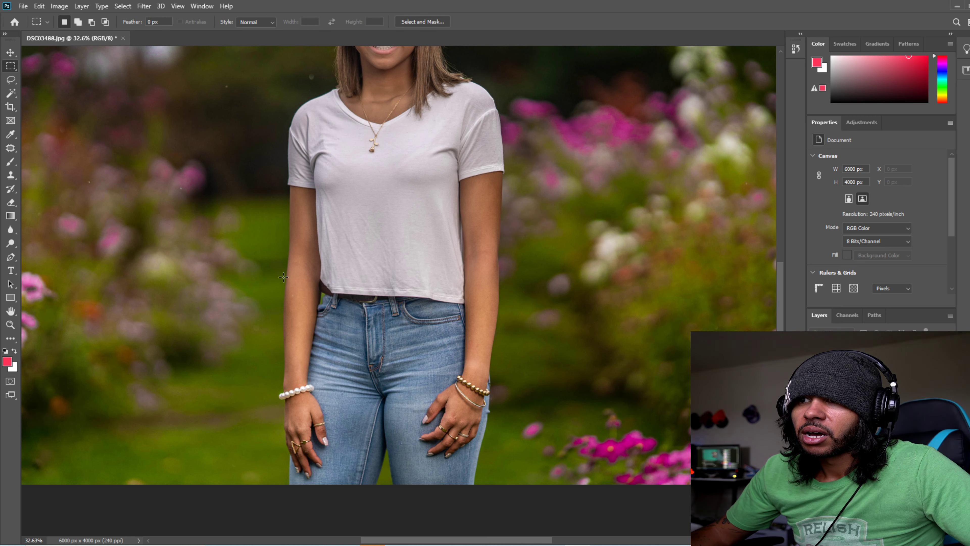
pyautogui.moveTo(269, 299); pyautogui.dragTo(500, 488)
pyautogui.click(165, 259)
pyautogui.moveTo(271, 305); pyautogui.dragTo(522, 448)
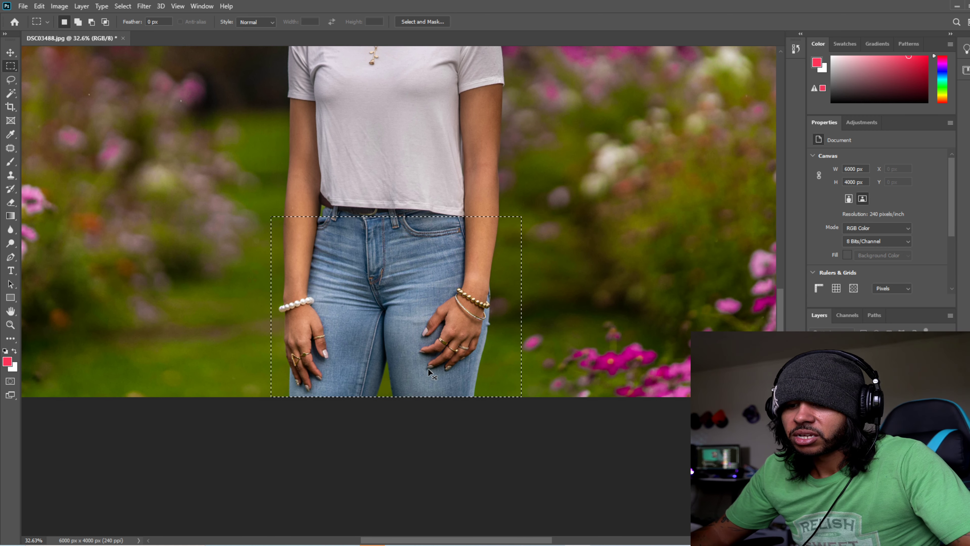
pyautogui.hotkey('ctrl', 'j')
# - Apply the Camera Raw Filter to the jeans layer with the HSL Saturation of Blues raised to +62
pyautogui.click(144, 6)
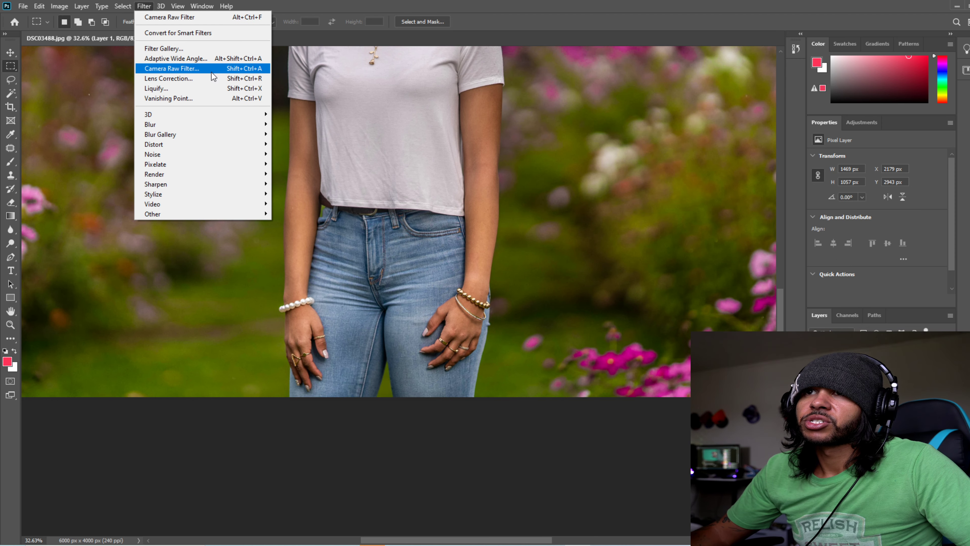
pyautogui.click(202, 69)
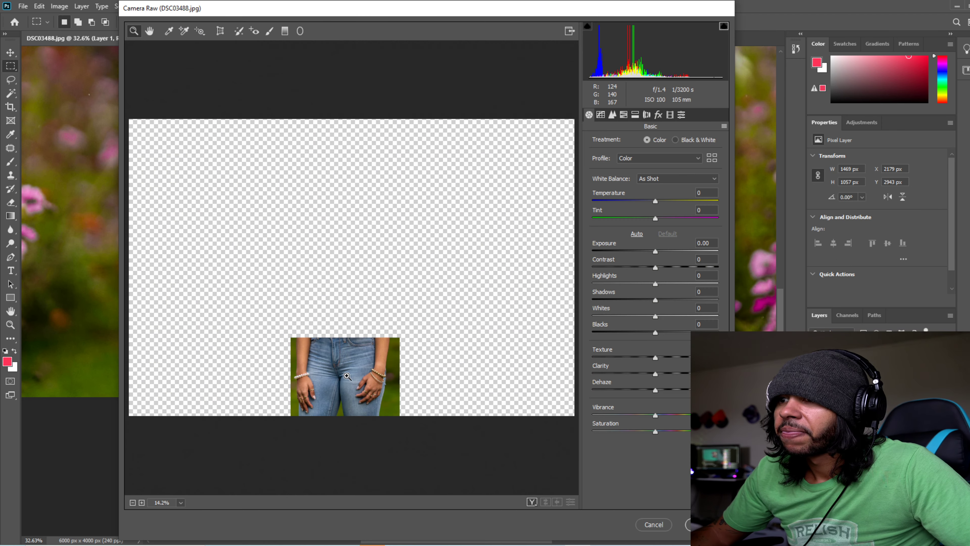
pyautogui.click(346, 375)
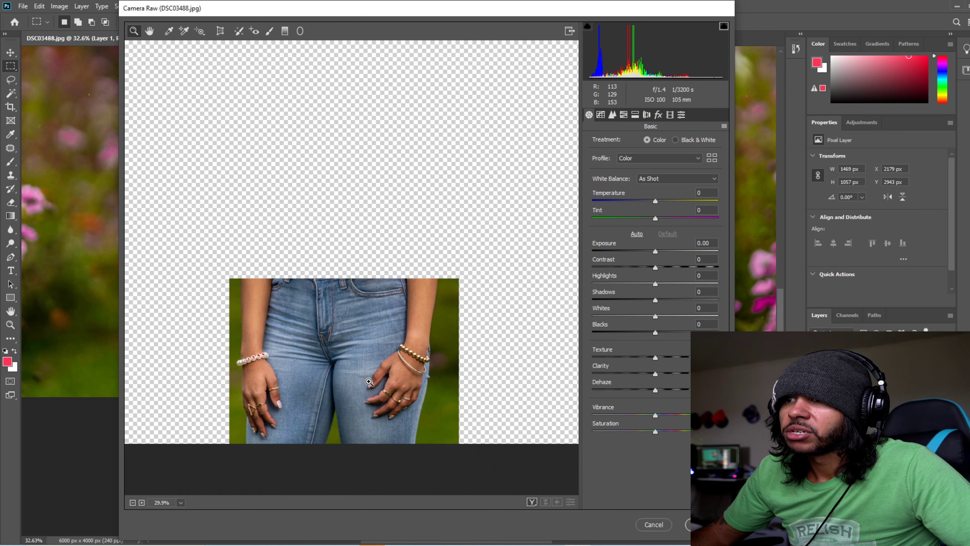
pyautogui.click(626, 115)
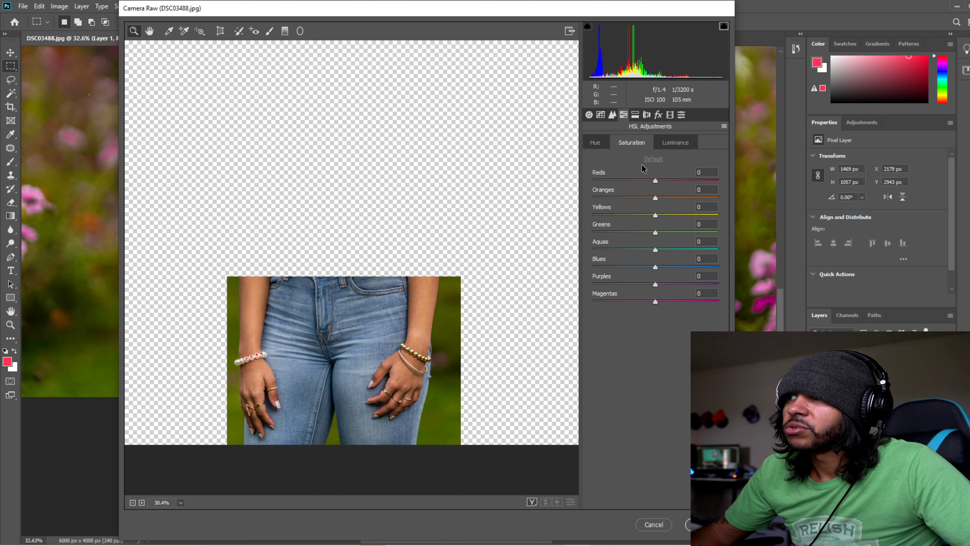
pyautogui.moveTo(655, 267); pyautogui.dragTo(694, 266)
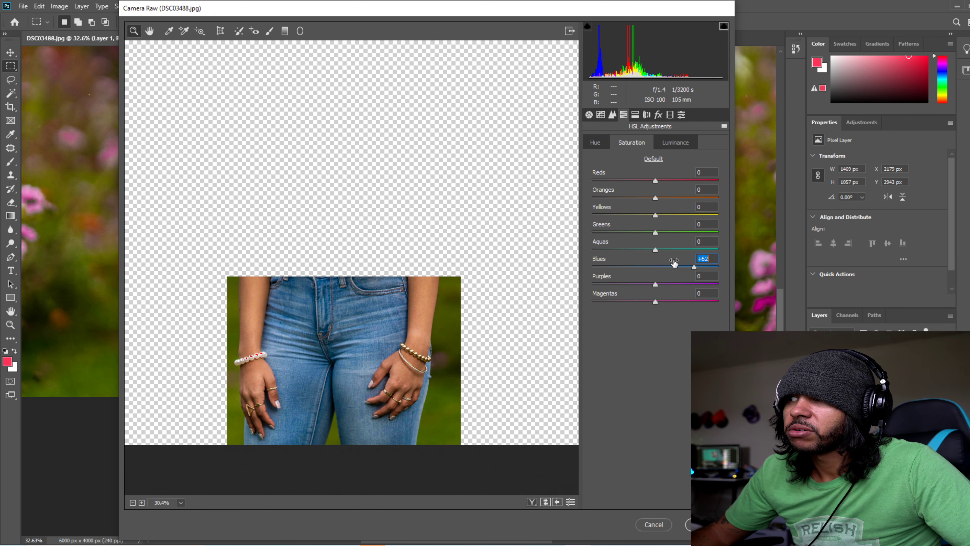
pyautogui.click(675, 250)
pyautogui.press('Return')
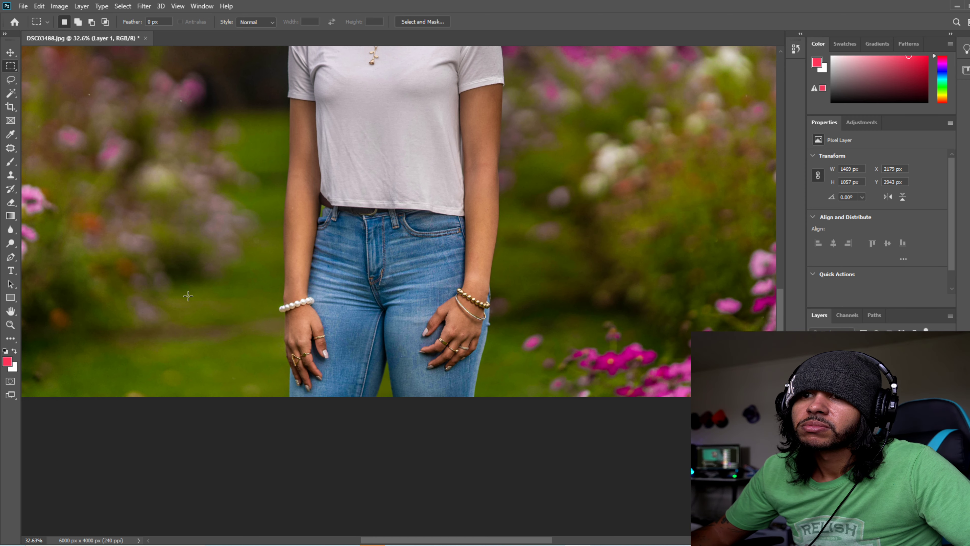
pyautogui.rightClick(196, 292)
pyautogui.press('Escape')
pyautogui.click(137, 328)
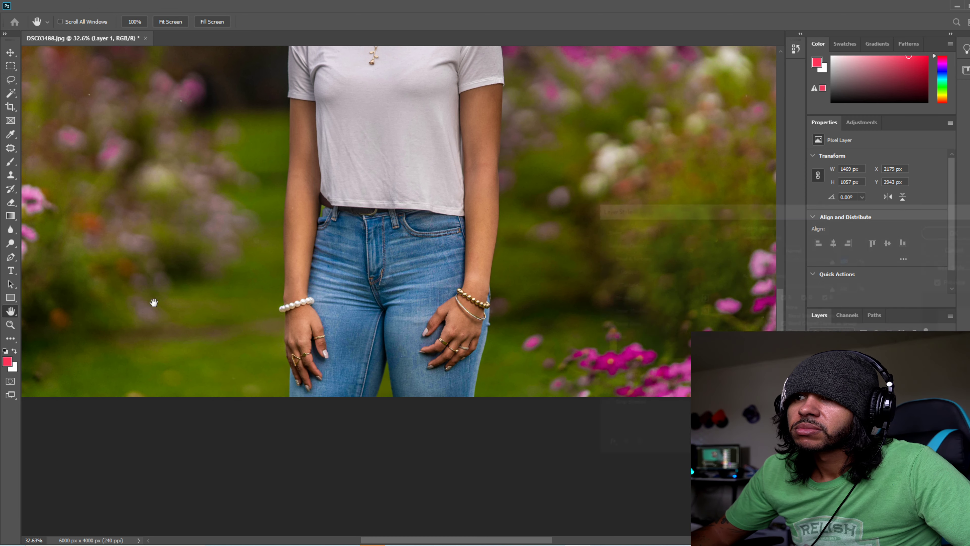
pyautogui.click(951, 247)
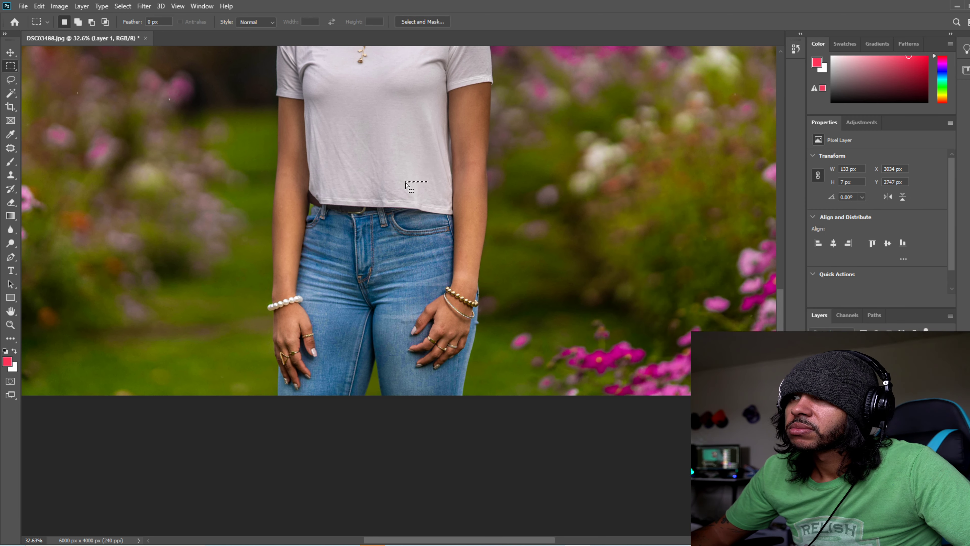
pyautogui.press('m')
# - View the whole photo and compare it with and without the jeans layer by repeatedly toggling the layer's visibility
pyautogui.click(11, 325)
pyautogui.moveTo(242, 274); pyautogui.dragTo(225, 270)
pyautogui.rightClick(223, 268)
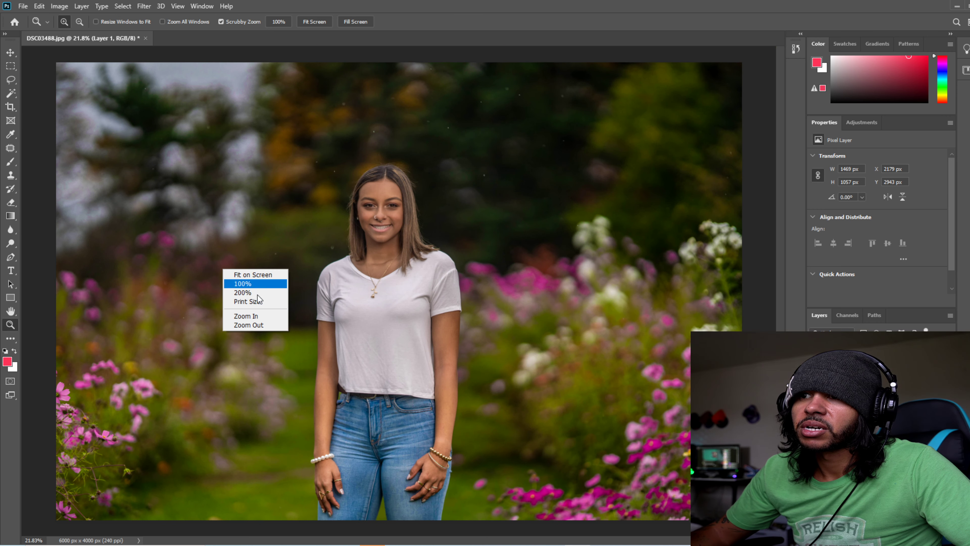
pyautogui.click(251, 276)
pyautogui.moveTo(423, 287); pyautogui.dragTo(413, 287)
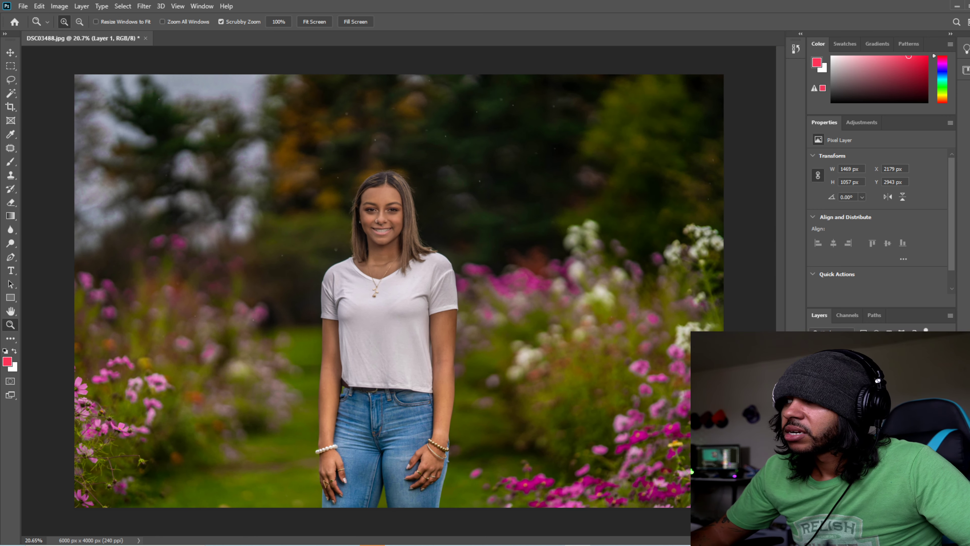
pyautogui.click(816, 376)
pyautogui.click(815, 376)
pyautogui.click(815, 376)
pyautogui.click(815, 376)
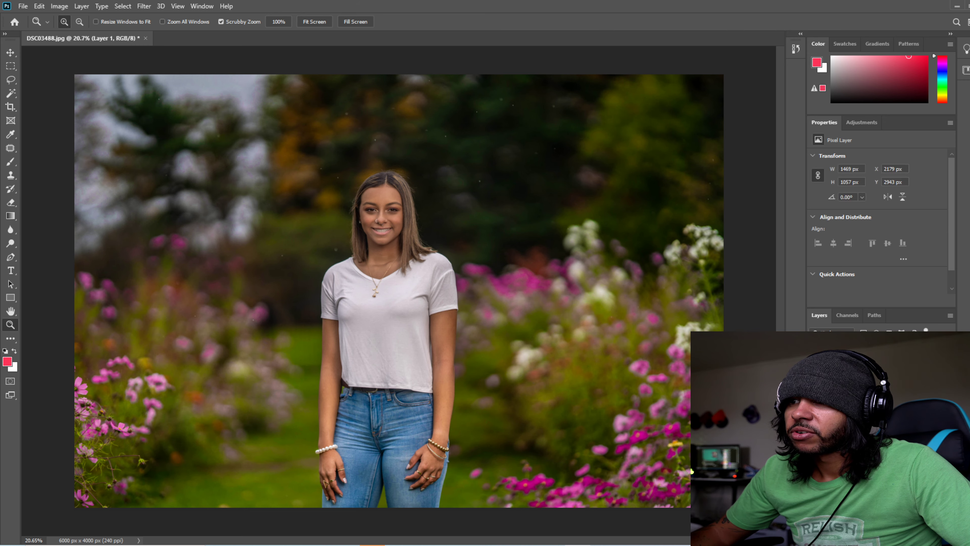
pyautogui.click(815, 376)
pyautogui.click(815, 376)
pyautogui.click(815, 376)
pyautogui.click(815, 376)
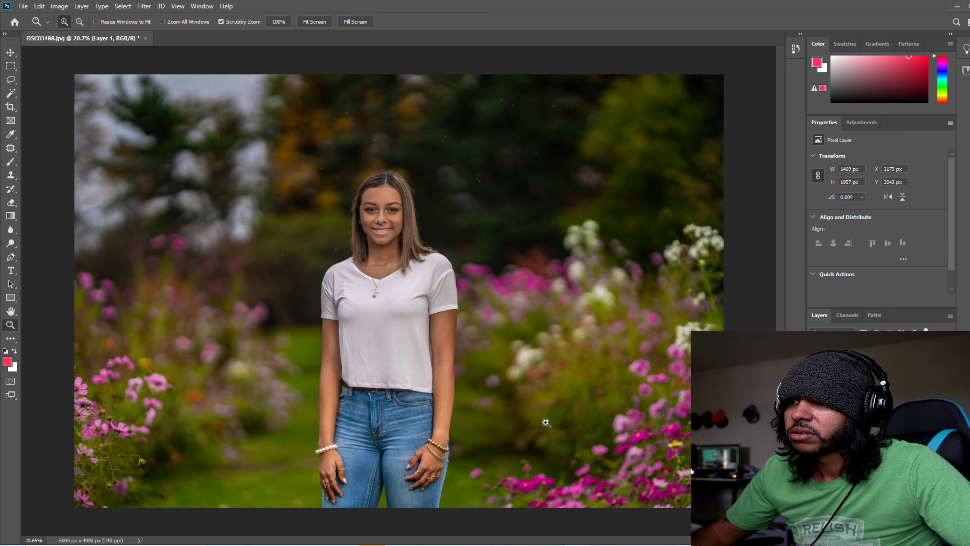
# - Merge the jeans layer with the background photo layer
pyautogui.moveTo(419, 409); pyautogui.dragTo(504, 393)
pyautogui.moveTo(364, 356)
pyautogui.mouseDown()
pyautogui.moveTo(396, 368)
pyautogui.moveTo(378, 357)
pyautogui.mouseUp()
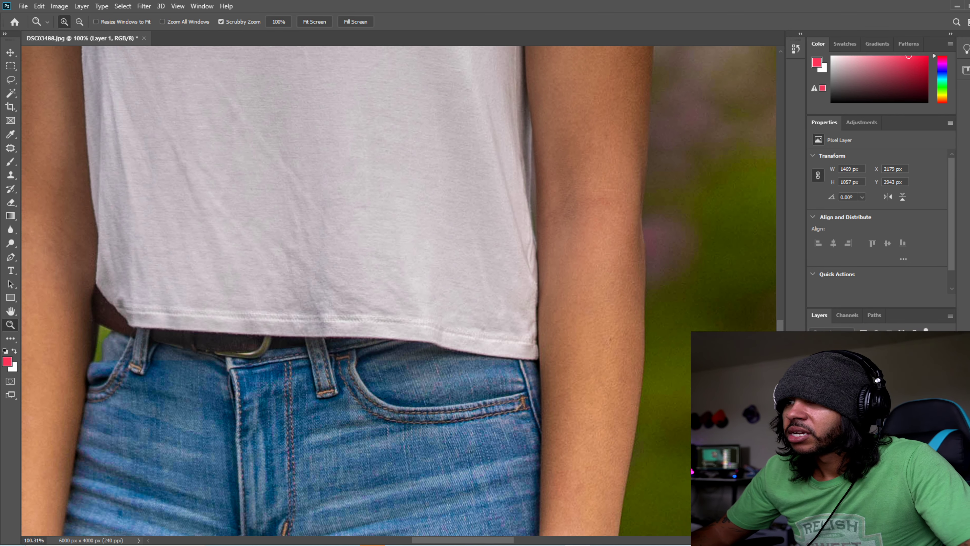
pyautogui.keyDown('shift'); pyautogui.click(852, 395); pyautogui.keyUp('shift')
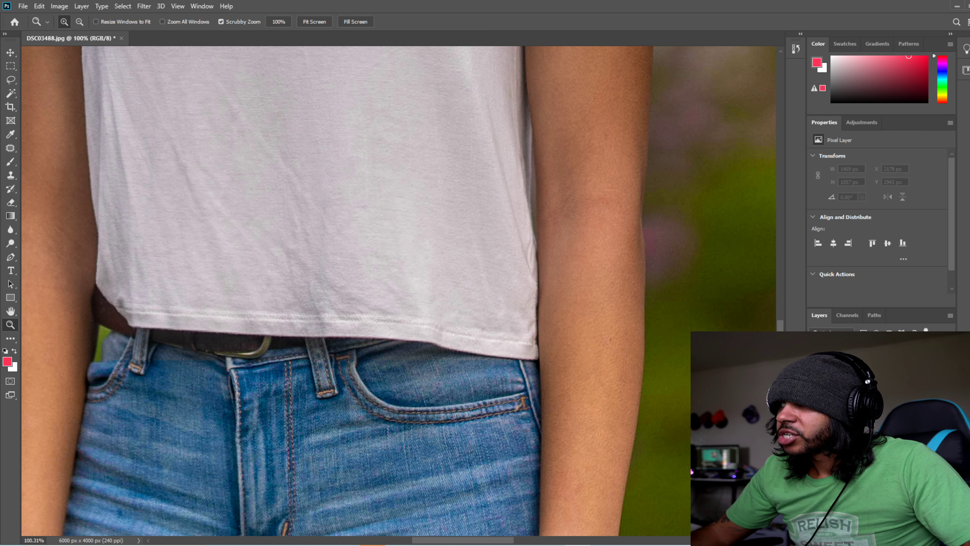
# - Open the Camera Raw Filter and paint the dull denim around the waistband and front pockets with the saturation-boosting Adjustment Brush
pyautogui.click(143, 6)
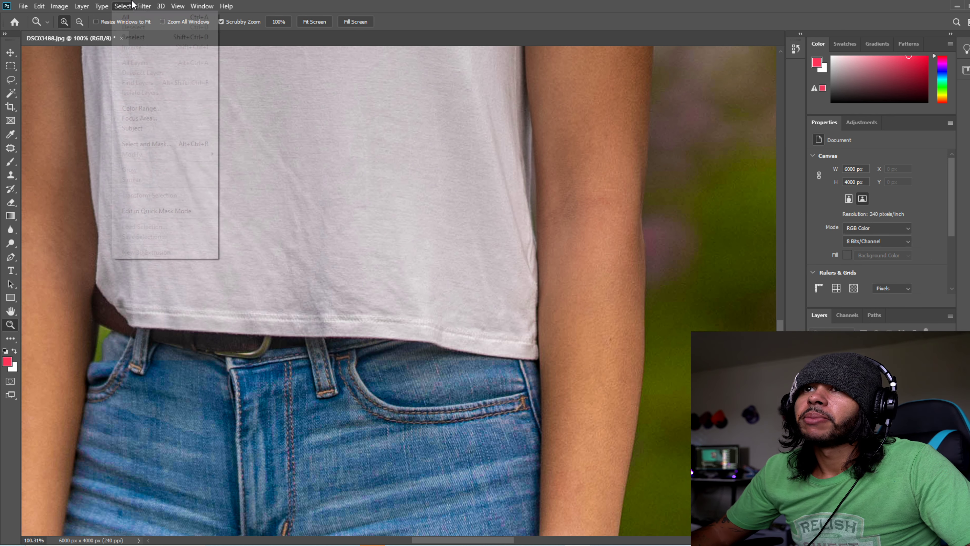
pyautogui.click(174, 68)
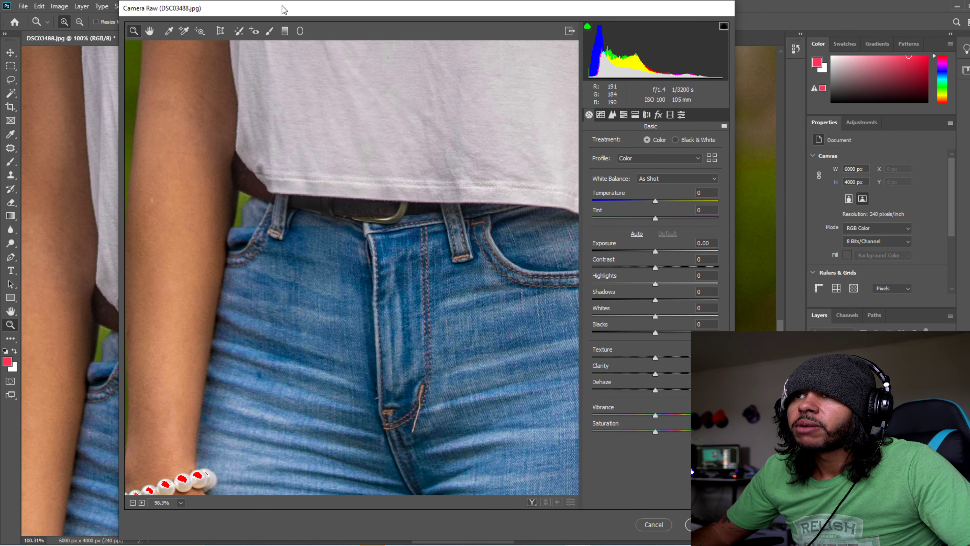
pyautogui.click(270, 31)
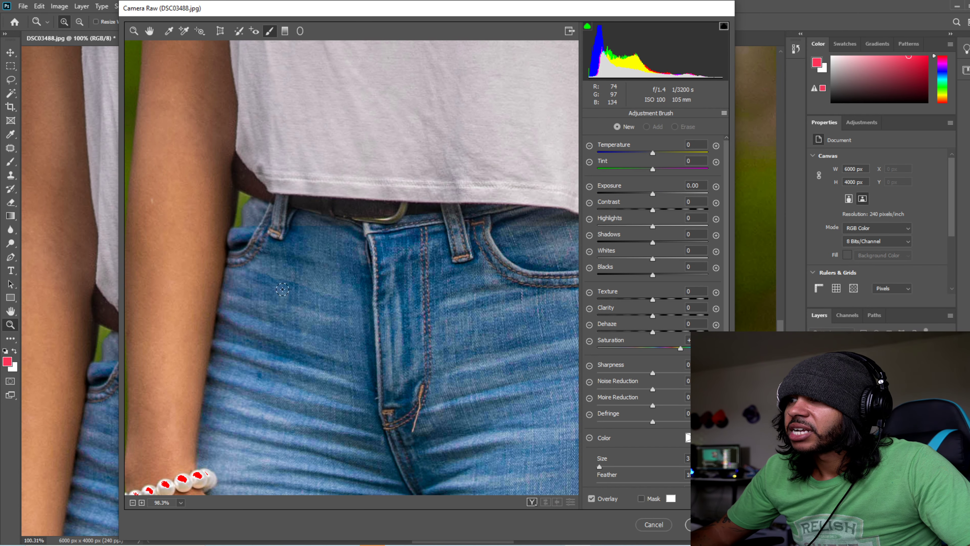
pyautogui.click(286, 237)
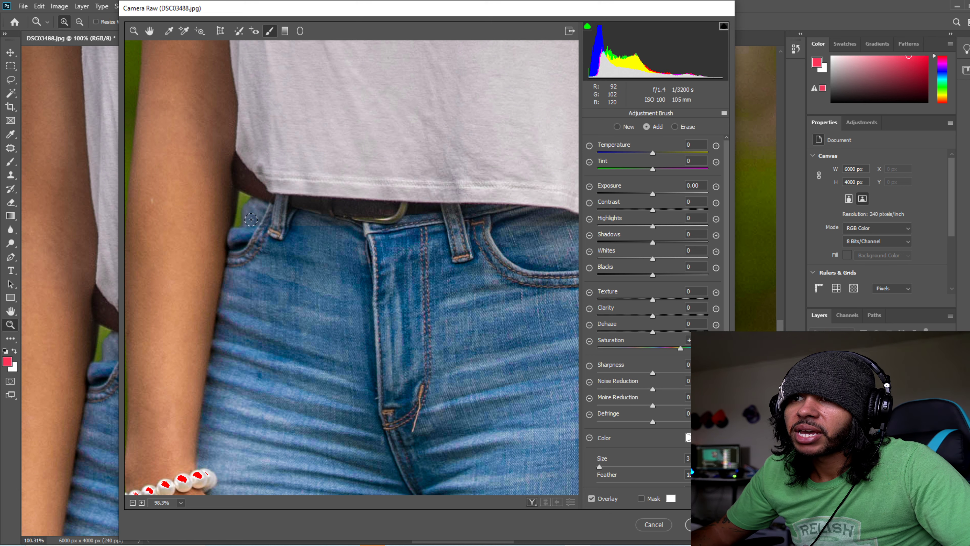
pyautogui.moveTo(245, 222); pyautogui.dragTo(237, 231)
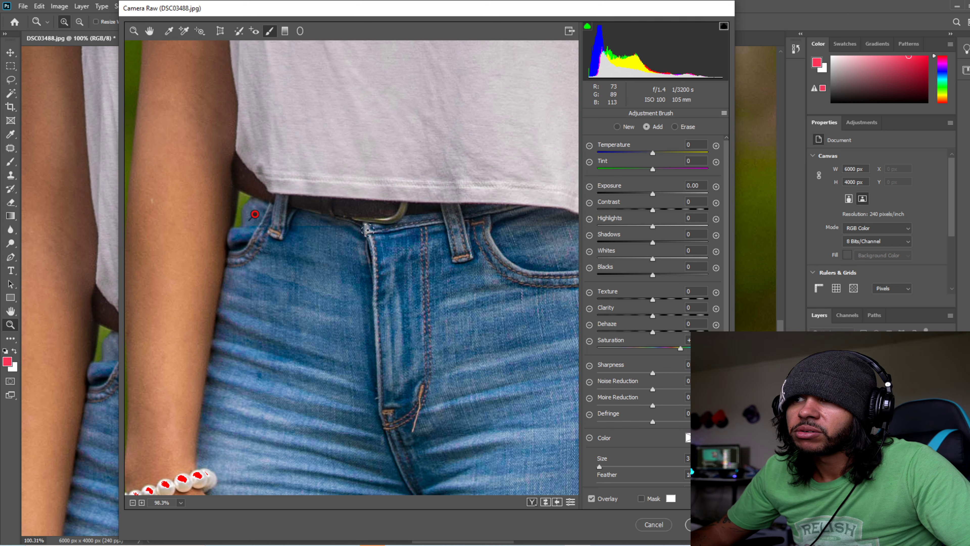
pyautogui.moveTo(376, 230); pyautogui.dragTo(349, 226)
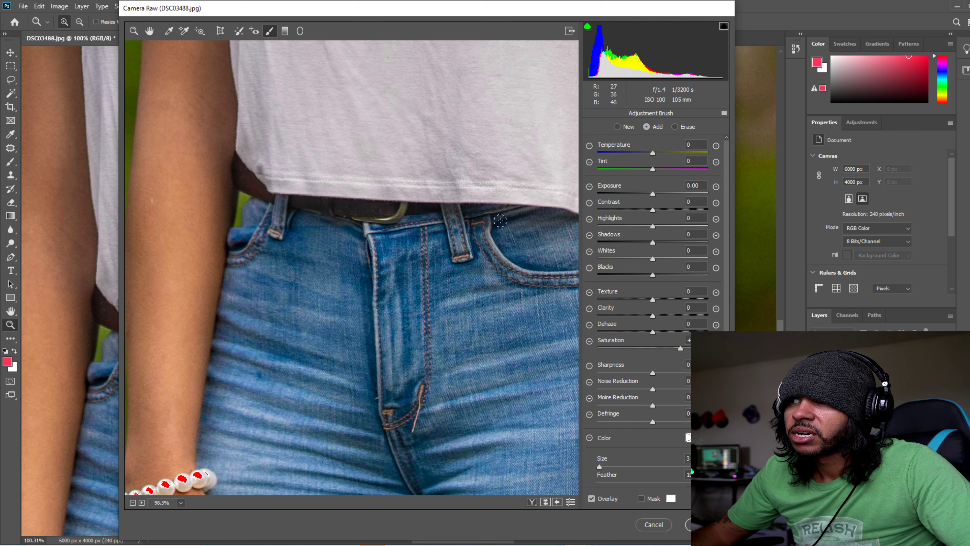
pyautogui.moveTo(521, 224)
pyautogui.mouseDown()
pyautogui.moveTo(563, 218)
pyautogui.moveTo(539, 212)
pyautogui.mouseUp()
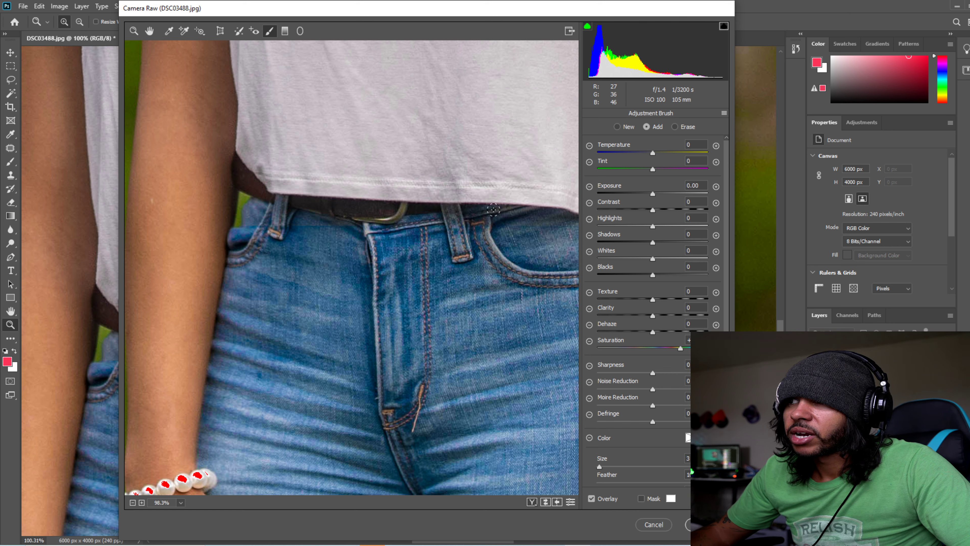
# - Raise the brush's Saturation further and extend the painted area along the jeans' waistband and both pockets
pyautogui.moveTo(680, 348); pyautogui.dragTo(700, 348)
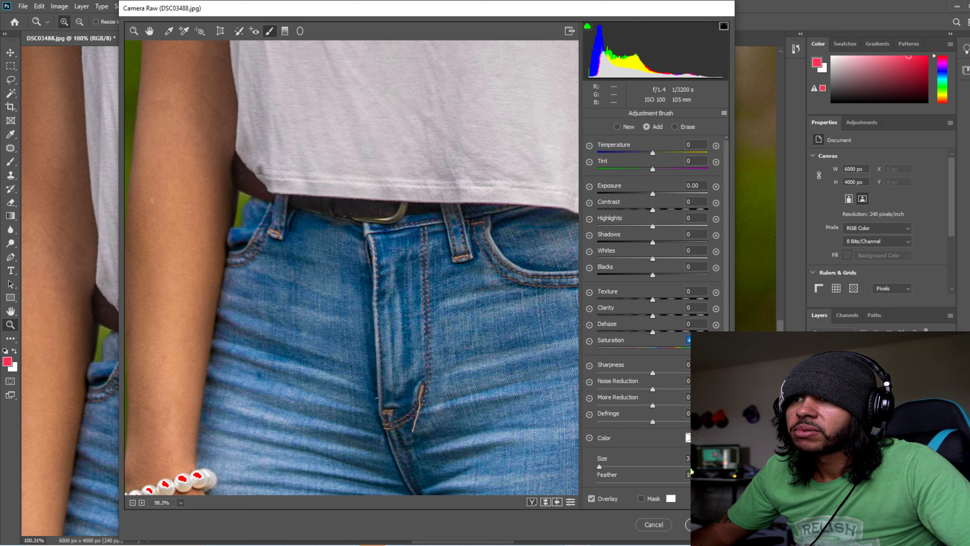
pyautogui.moveTo(547, 220)
pyautogui.mouseDown()
pyautogui.moveTo(572, 222)
pyautogui.moveTo(550, 214)
pyautogui.mouseUp()
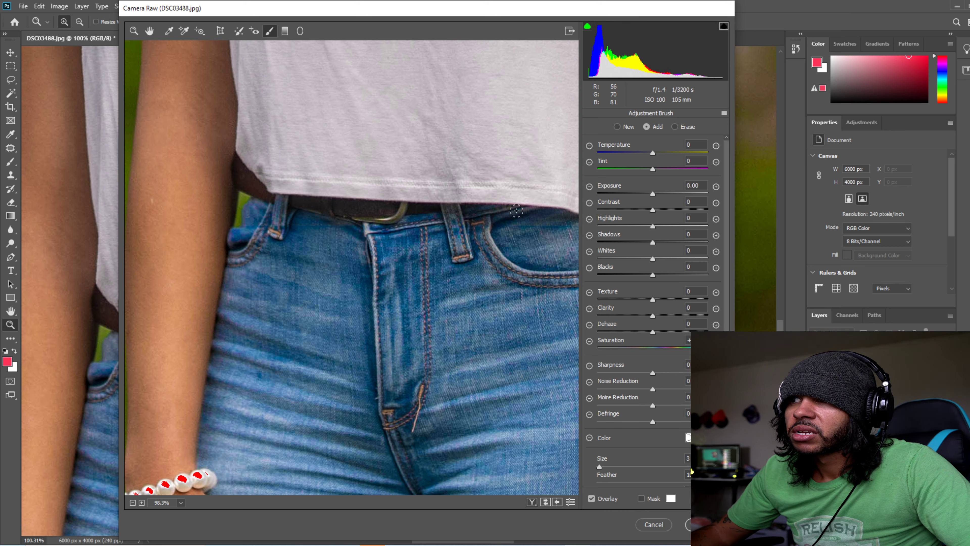
pyautogui.moveTo(476, 209); pyautogui.dragTo(425, 210)
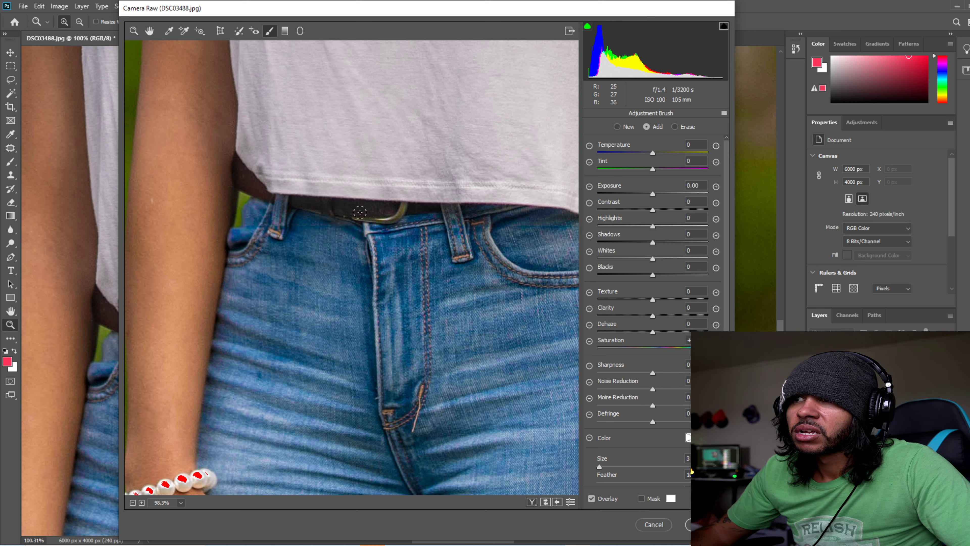
pyautogui.moveTo(360, 212)
pyautogui.mouseDown()
pyautogui.moveTo(264, 217)
pyautogui.moveTo(244, 234)
pyautogui.mouseUp()
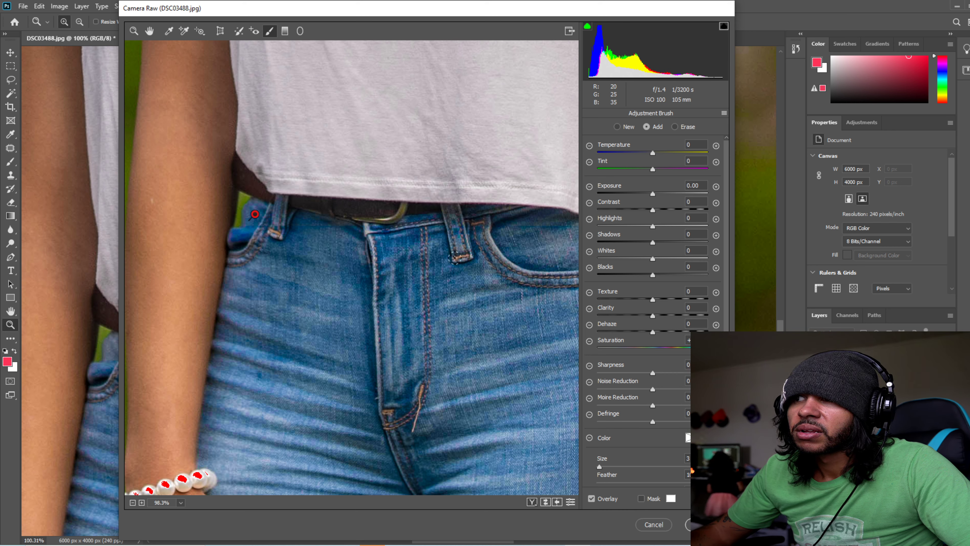
# - Raise the brushed denim's Clarity to about +8, fine-tune its Highlights and Contrast, and apply the filter
pyautogui.click(657, 315)
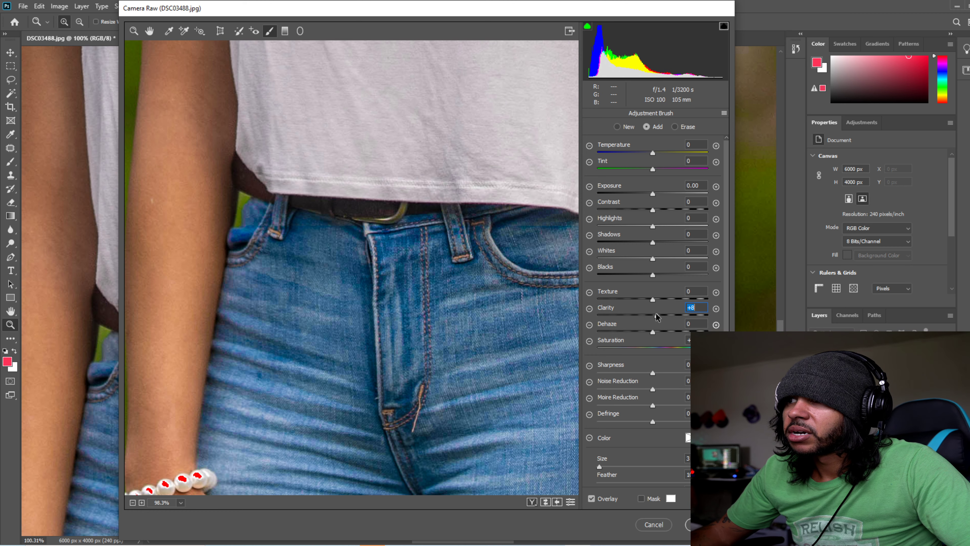
pyautogui.moveTo(657, 317); pyautogui.dragTo(656, 316)
pyautogui.moveTo(652, 226); pyautogui.dragTo(656, 206)
pyautogui.click(703, 525)
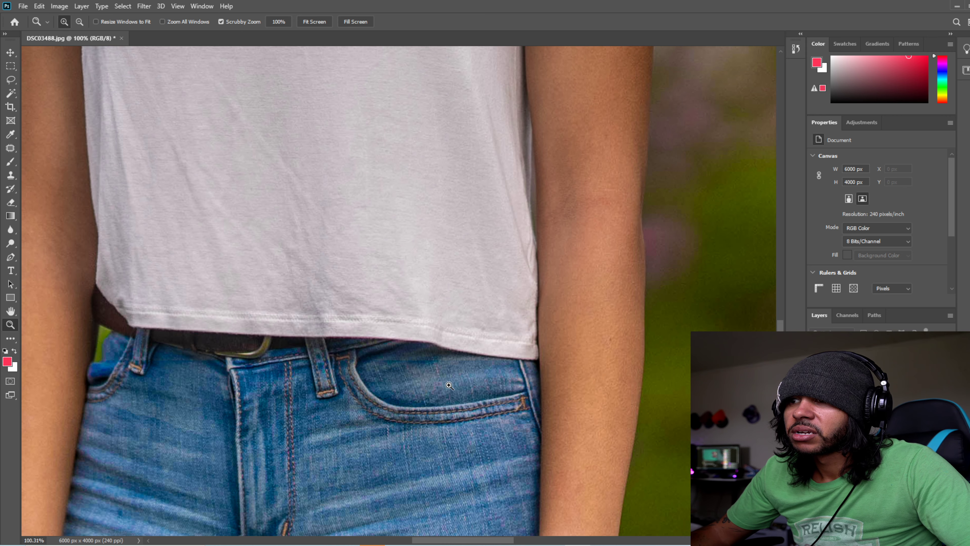
# - Check the brushed jeans within the whole photo
pyautogui.rightClick(403, 369)
pyautogui.click(415, 376)
pyautogui.moveTo(398, 416)
pyautogui.mouseDown()
pyautogui.moveTo(421, 419)
pyautogui.moveTo(409, 418)
pyautogui.mouseUp()
pyautogui.rightClick(408, 418)
pyautogui.click(413, 420)
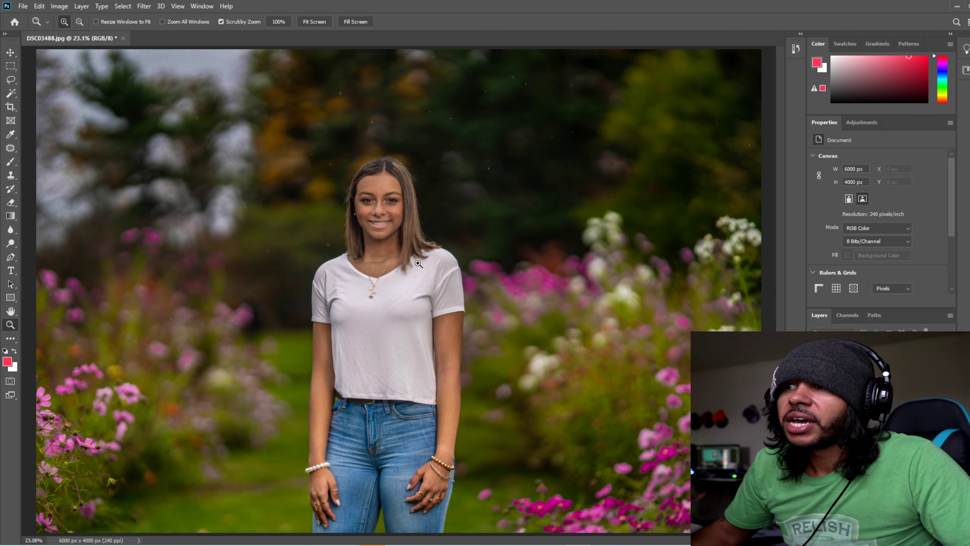
pyautogui.moveTo(390, 223); pyautogui.dragTo(388, 223)
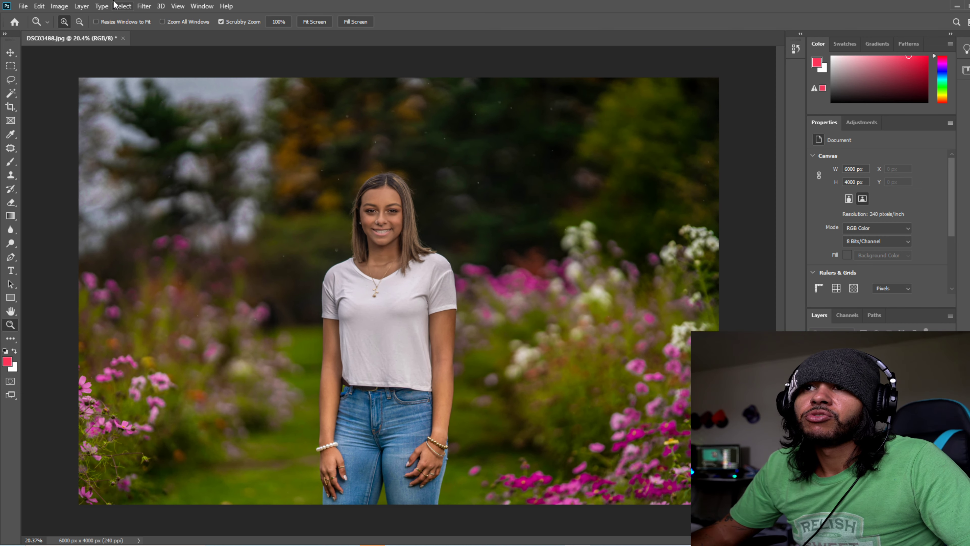
# - Open Liquify and reshape the face with the Face tool: adjust the forehead, Nose Width -25, Smile 15 and Upper Lip 10
pyautogui.click(153, 6)
pyautogui.click(172, 89)
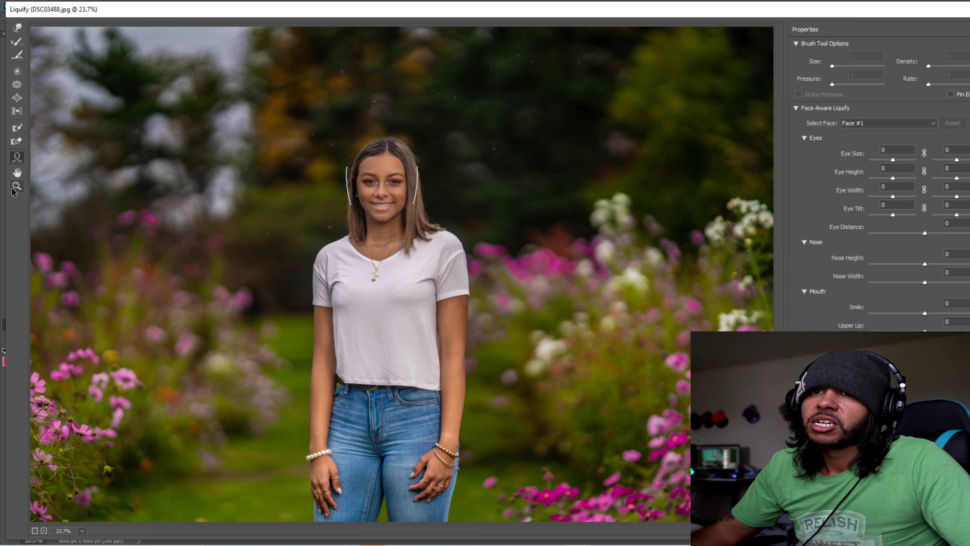
pyautogui.click(377, 179)
pyautogui.click(389, 179)
pyautogui.click(407, 179)
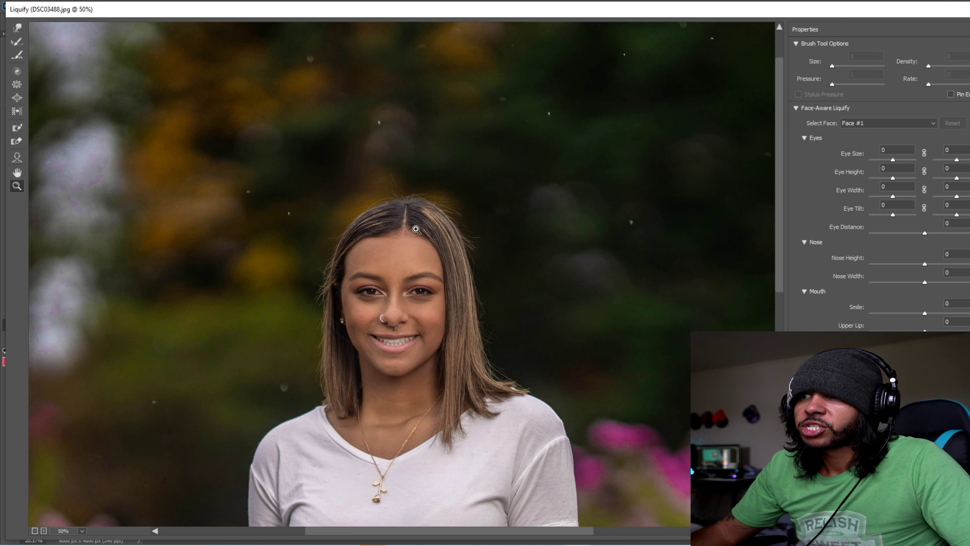
pyautogui.click(415, 302)
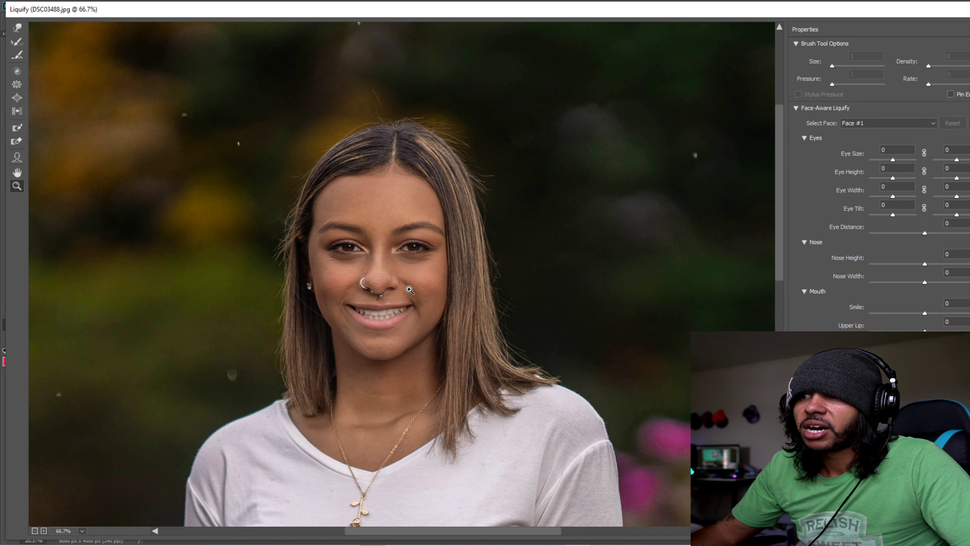
pyautogui.click(17, 157)
pyautogui.moveTo(374, 166)
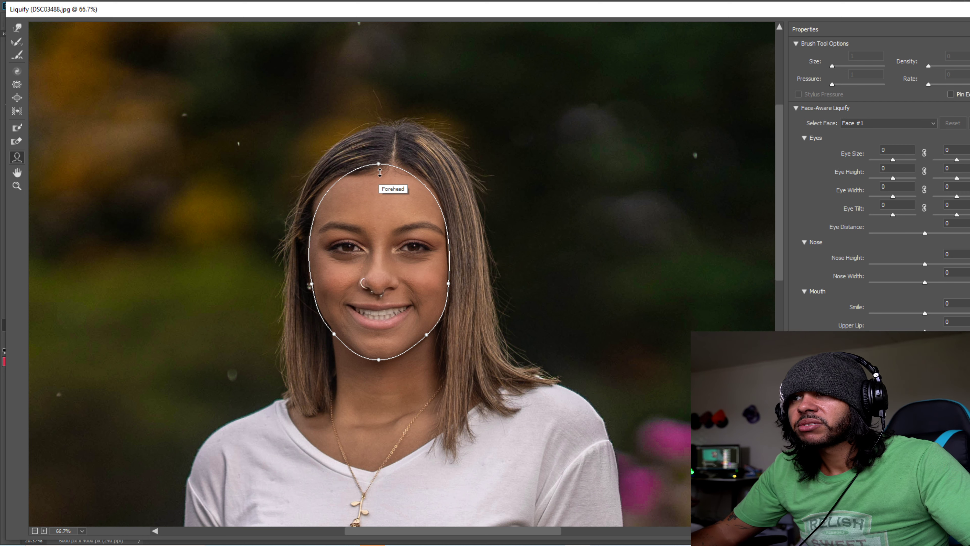
pyautogui.moveTo(379, 165); pyautogui.dragTo(384, 178)
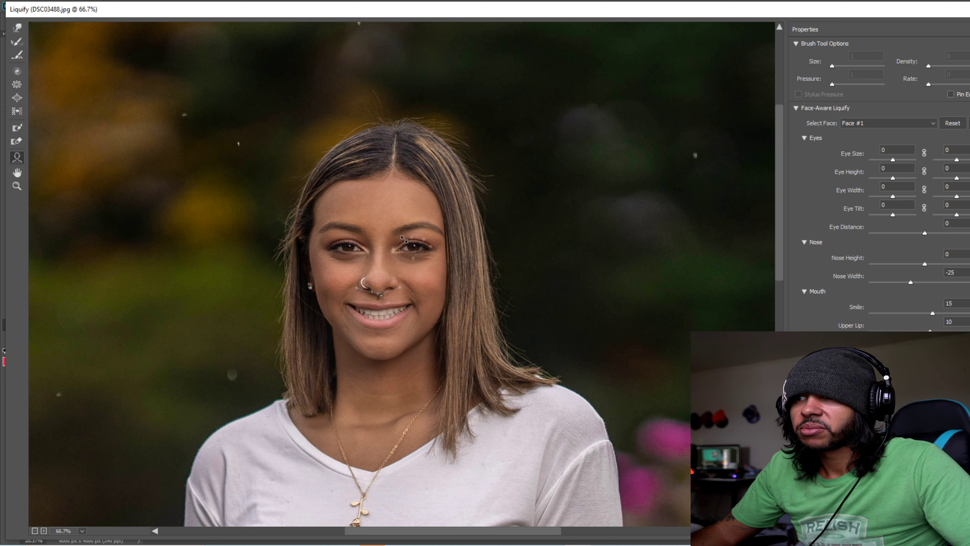
# - Set the Eye Height to 36 for one eye and 47 for the other, and apply Liquify
pyautogui.moveTo(350, 239); pyautogui.dragTo(359, 239)
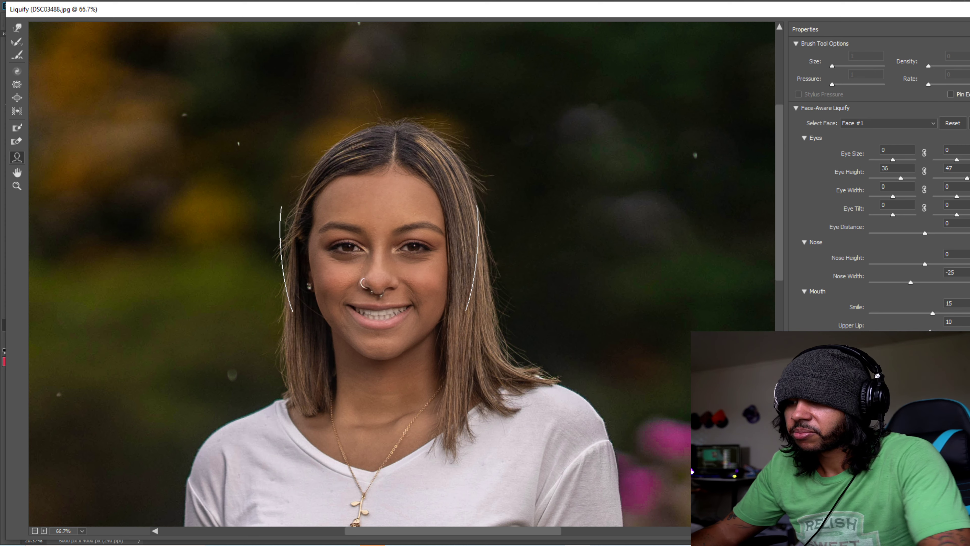
pyautogui.press('Return')
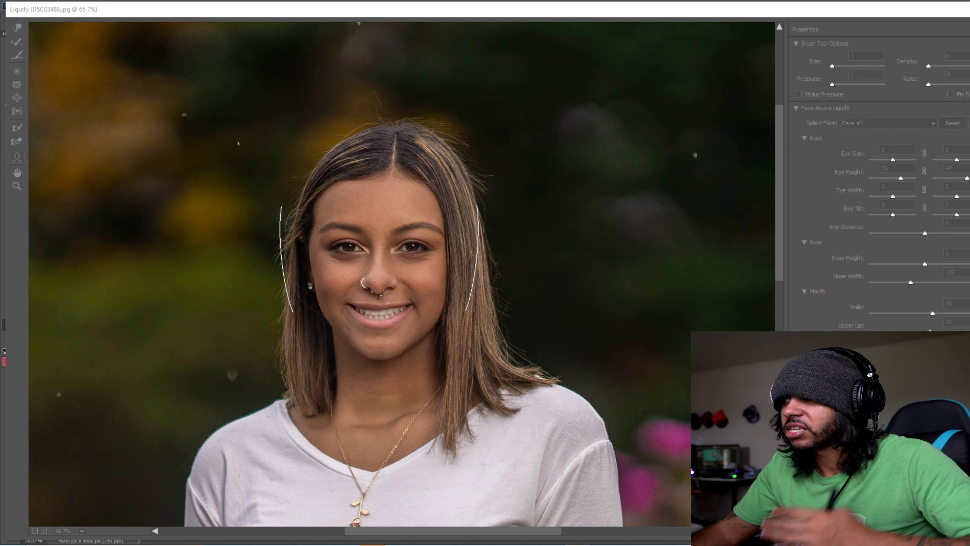
pyautogui.moveTo(388, 214); pyautogui.dragTo(442, 219)
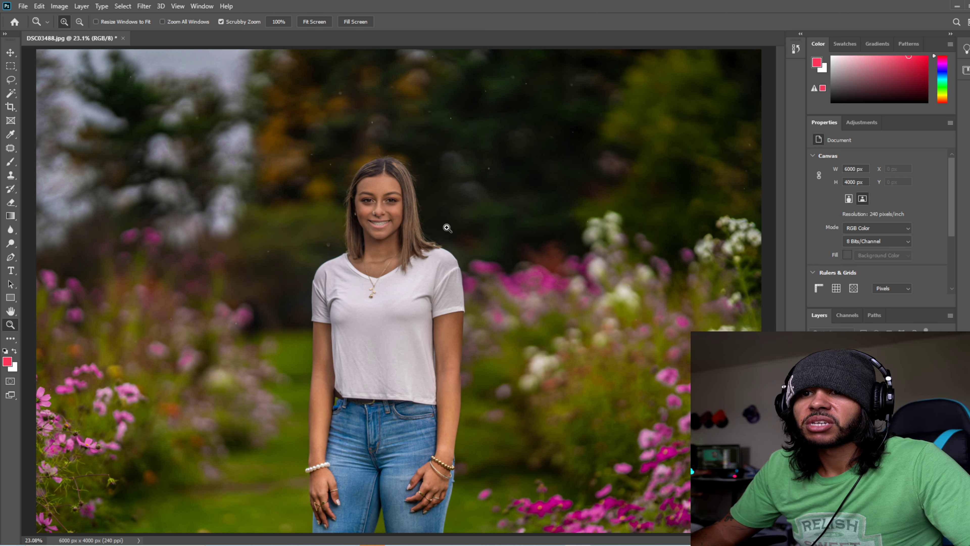
# - Open the Camera Raw Filter and paint the pink flowers on both sides of the subject with an enlarged Adjustment Brush
pyautogui.click(152, 5)
pyautogui.click(167, 71)
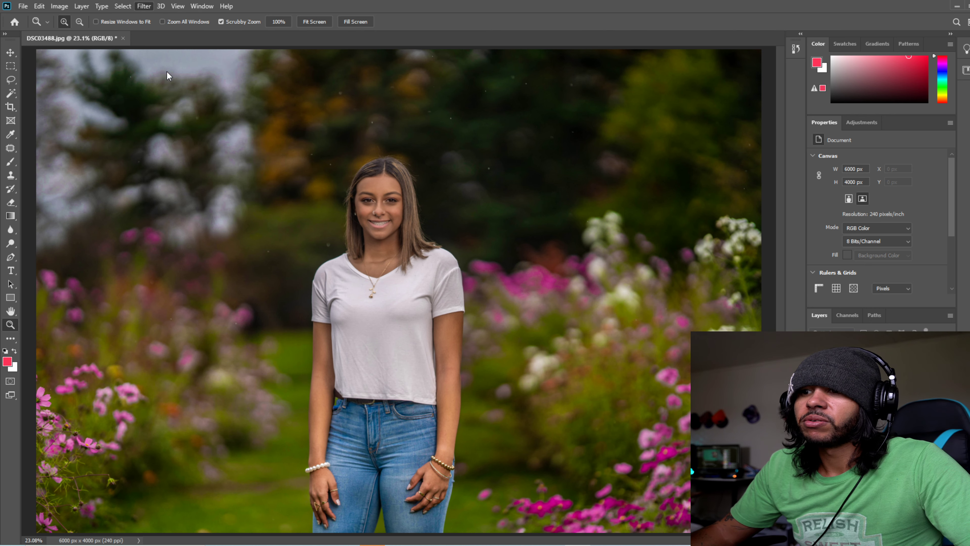
pyautogui.click(271, 31)
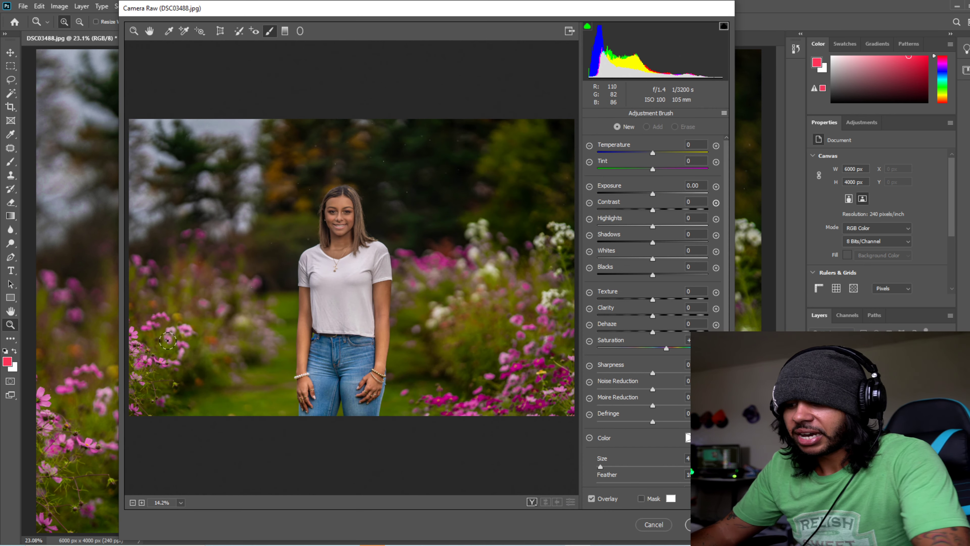
pyautogui.press(']')
pyautogui.moveTo(160, 332)
pyautogui.mouseDown()
pyautogui.moveTo(141, 348)
pyautogui.moveTo(138, 377)
pyautogui.moveTo(184, 337)
pyautogui.moveTo(141, 389)
pyautogui.moveTo(148, 299)
pyautogui.moveTo(150, 319)
pyautogui.mouseUp()
pyautogui.moveTo(476, 406)
pyautogui.mouseDown()
pyautogui.moveTo(555, 295)
pyautogui.moveTo(470, 405)
pyautogui.moveTo(552, 285)
pyautogui.moveTo(470, 402)
pyautogui.moveTo(603, 389)
pyautogui.mouseUp()
# - Give the flowers Texture +7, Clarity +13, Dehaze +10, Contrast +6, Highlights -31 and Exposure -0.25, and apply the filter
pyautogui.moveTo(654, 316)
pyautogui.mouseDown()
pyautogui.moveTo(658, 331)
pyautogui.moveTo(657, 300)
pyautogui.mouseUp()
pyautogui.moveTo(652, 226); pyautogui.dragTo(651, 193)
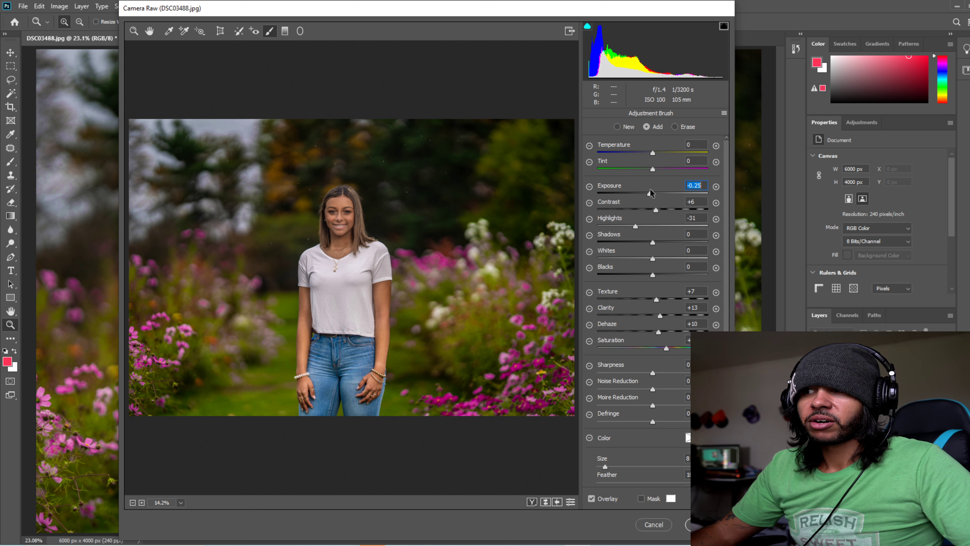
pyautogui.press('Return')
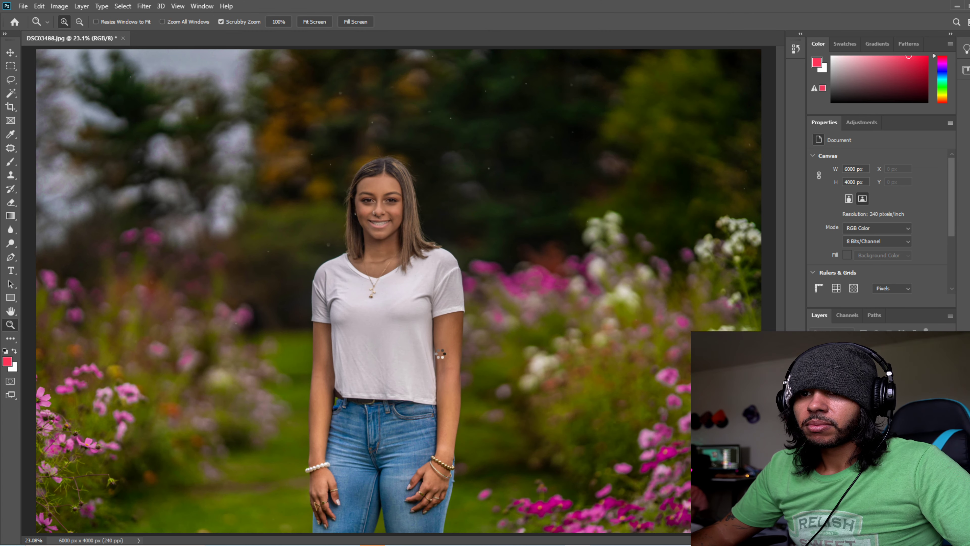
# - Examine the enhanced flowers and the subject in the whole photo
pyautogui.moveTo(453, 348); pyautogui.dragTo(438, 345)
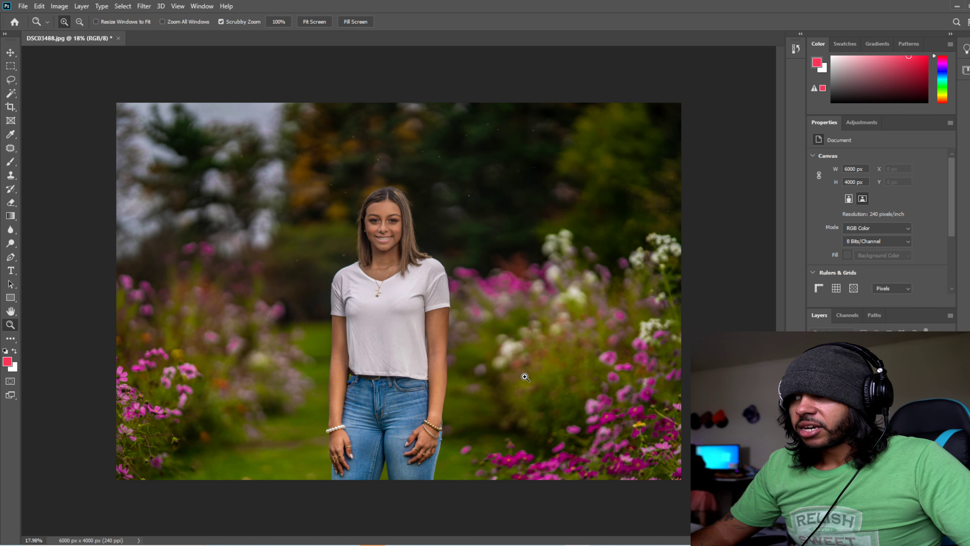
pyautogui.moveTo(395, 239)
pyautogui.mouseDown()
pyautogui.moveTo(425, 237)
pyautogui.moveTo(389, 233)
pyautogui.mouseUp()
pyautogui.moveTo(600, 420)
pyautogui.mouseDown()
pyautogui.moveTo(670, 426)
pyautogui.moveTo(612, 422)
pyautogui.mouseUp()
pyautogui.moveTo(148, 444)
pyautogui.mouseDown()
pyautogui.moveTo(193, 448)
pyautogui.moveTo(156, 445)
pyautogui.mouseUp()
pyautogui.moveTo(241, 308); pyautogui.dragTo(204, 307)
pyautogui.moveTo(364, 288); pyautogui.dragTo(405, 257)
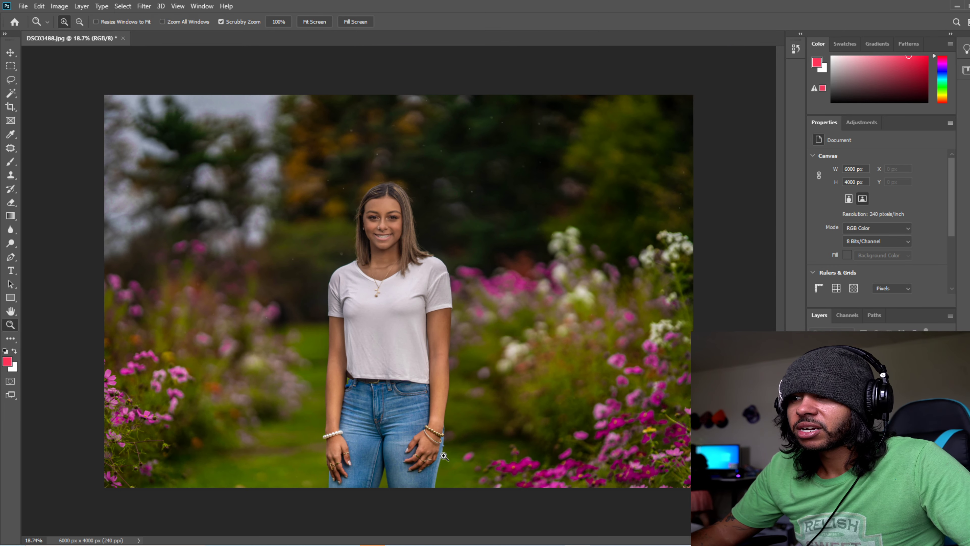
# - Open the Camera Raw Filter and paint the outer edge of the jeans beside the ringed hand with a reduced Adjustment Brush
pyautogui.moveTo(444, 457); pyautogui.dragTo(454, 411)
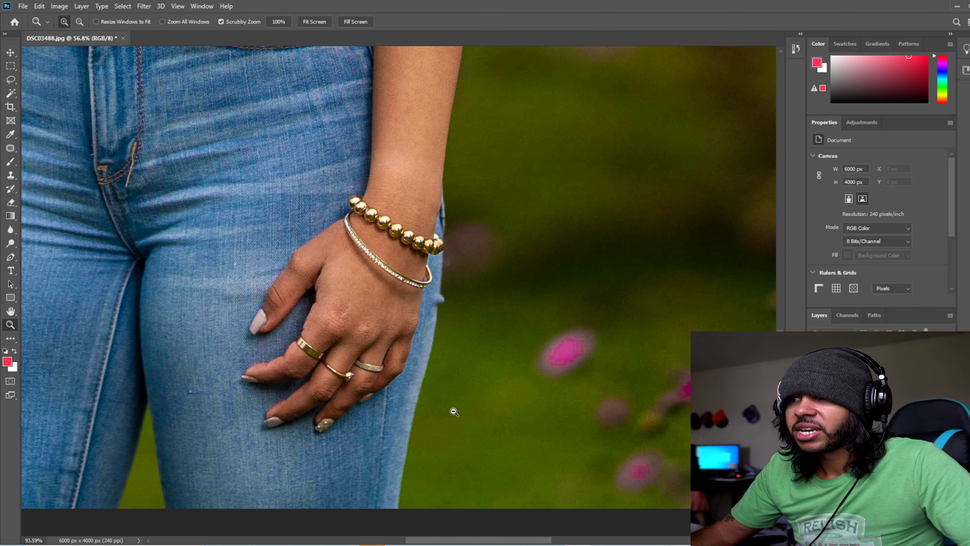
pyautogui.click(143, 6)
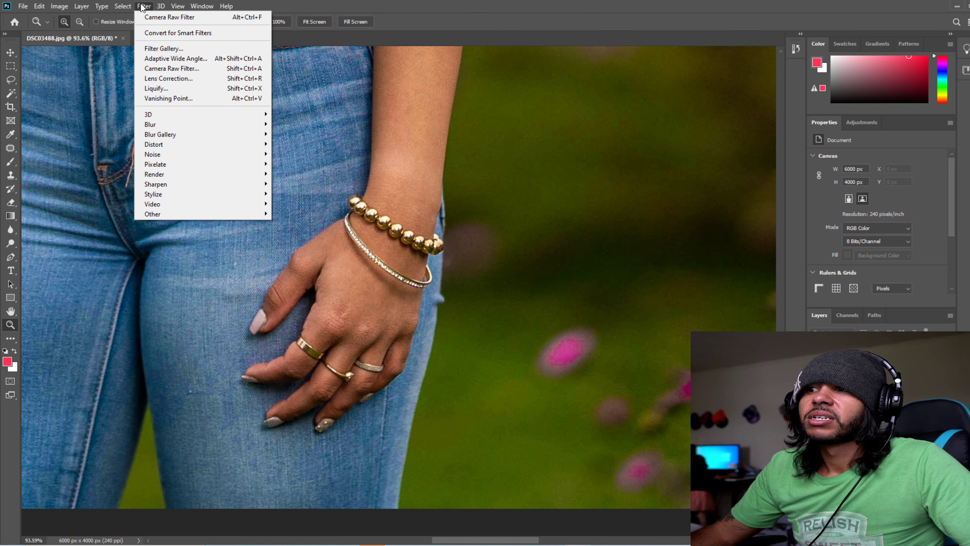
pyautogui.click(175, 69)
pyautogui.click(396, 407)
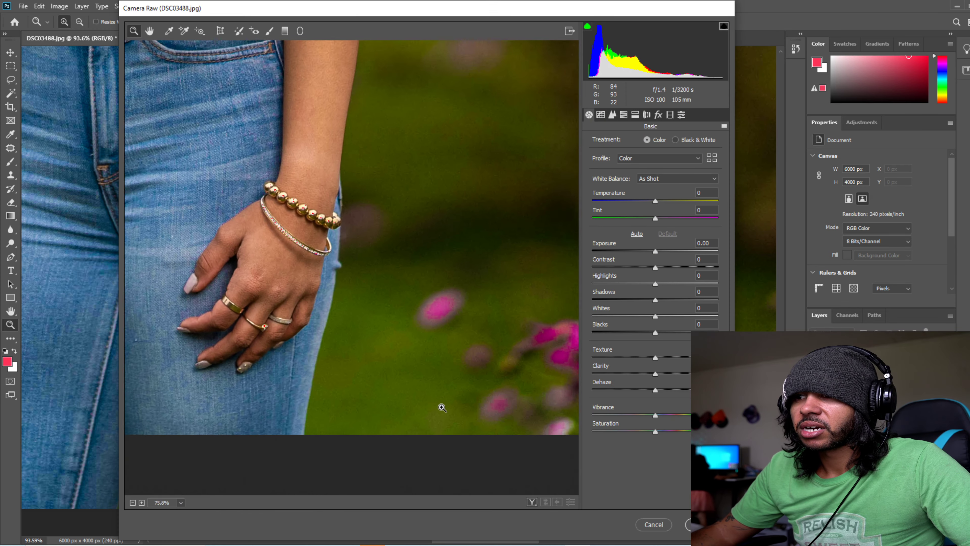
pyautogui.click(270, 30)
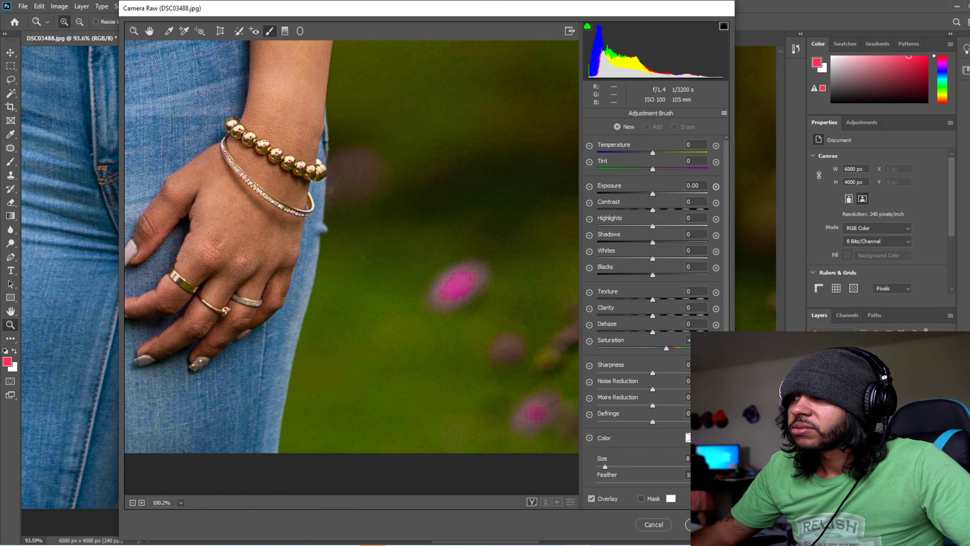
pyautogui.press('[')
pyautogui.press('[')
pyautogui.press('[')
pyautogui.press('[')
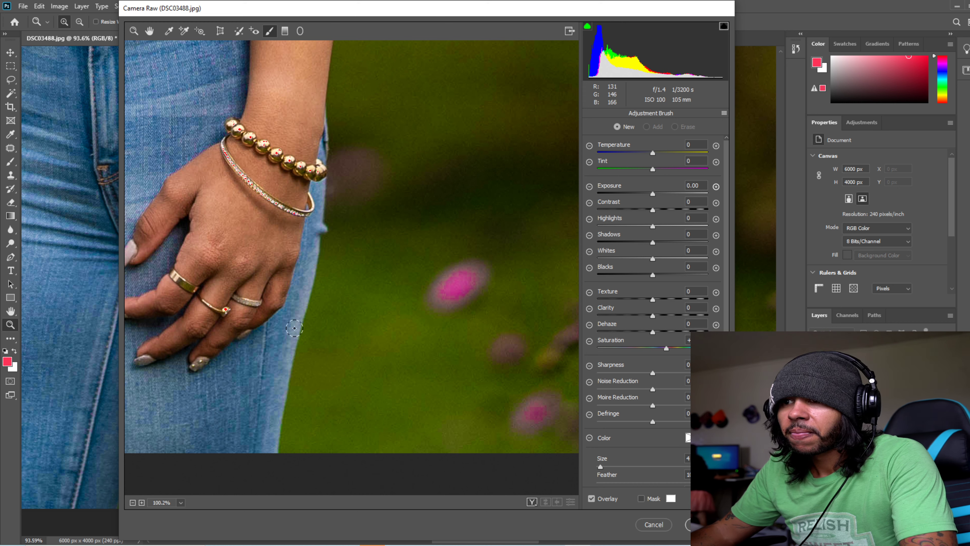
pyautogui.moveTo(294, 329); pyautogui.dragTo(312, 276)
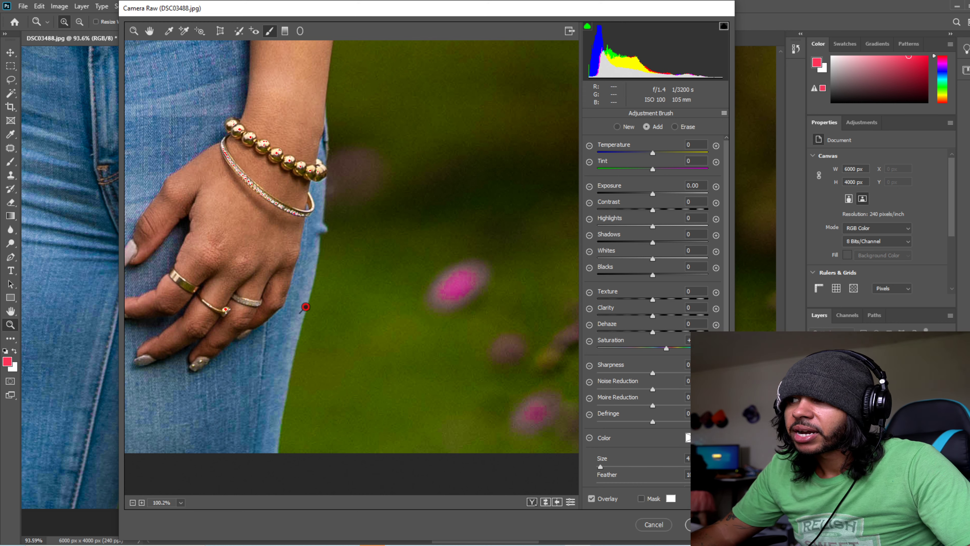
# - Raise the painted jeans edge's Saturation, set Highlights to -32 and Contrast to +4, and apply the filter
pyautogui.moveTo(667, 348); pyautogui.dragTo(685, 348)
pyautogui.moveTo(652, 225)
pyautogui.mouseDown()
pyautogui.moveTo(635, 225)
pyautogui.moveTo(656, 211)
pyautogui.mouseUp()
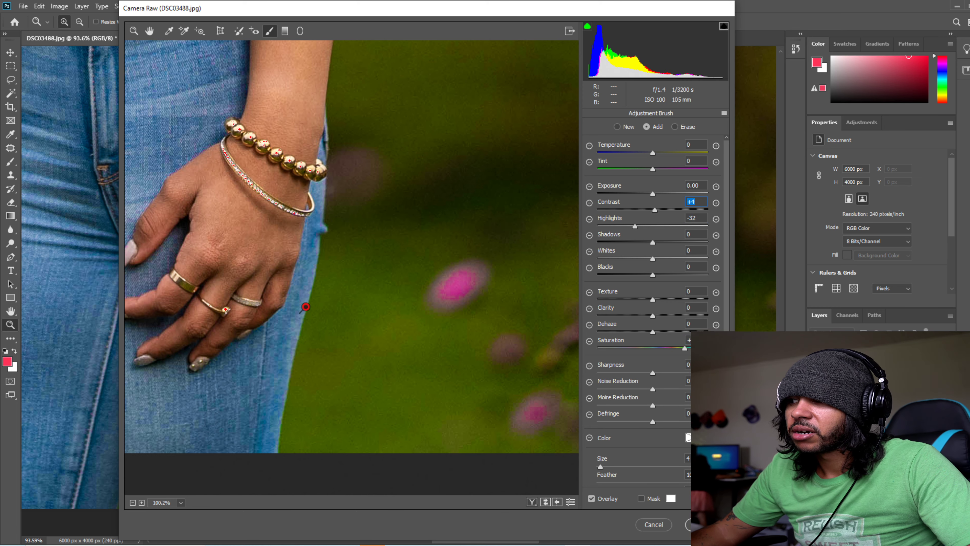
pyautogui.press('Return')
pyautogui.rightClick(497, 374)
pyautogui.click(498, 377)
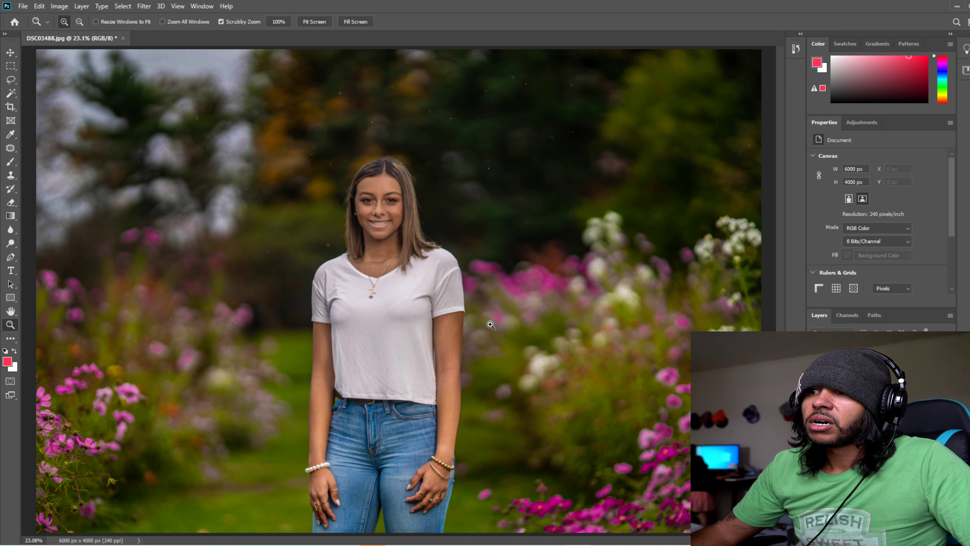
# - Open the Camera Raw Filter again and paint the white shirt's shoulder and sleeve with an enlarged Adjustment Brush at Whites +25
pyautogui.moveTo(490, 324); pyautogui.dragTo(486, 325)
pyautogui.moveTo(462, 289)
pyautogui.mouseDown()
pyautogui.moveTo(503, 290)
pyautogui.moveTo(476, 281)
pyautogui.mouseUp()
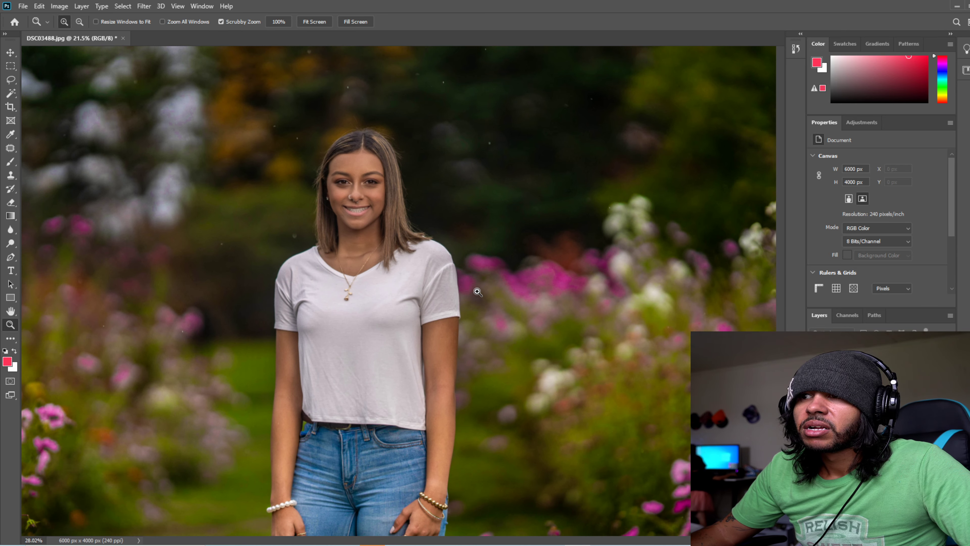
pyautogui.click(143, 6)
pyautogui.click(165, 70)
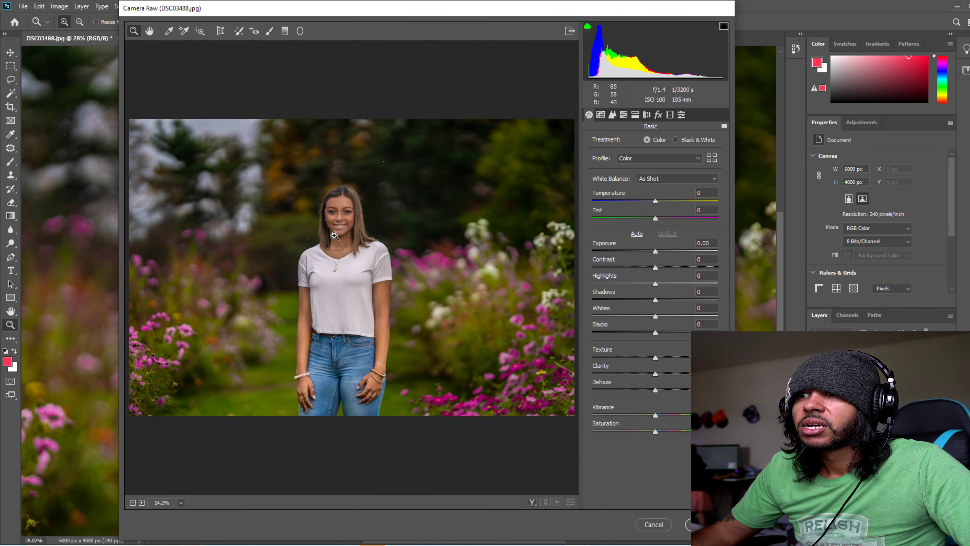
pyautogui.moveTo(334, 236); pyautogui.dragTo(367, 236)
pyautogui.press('k')
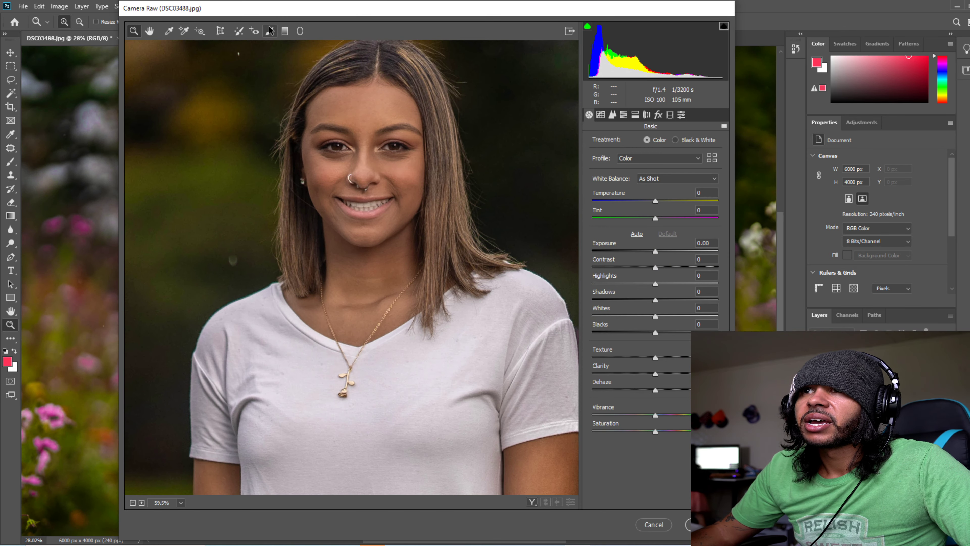
pyautogui.click(715, 251)
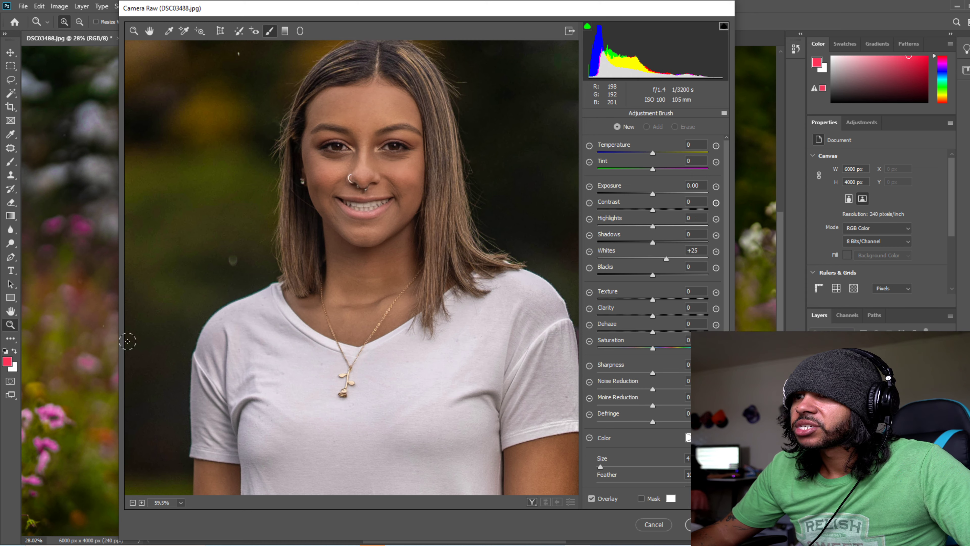
pyautogui.press(']')
pyautogui.moveTo(230, 326)
pyautogui.mouseDown()
pyautogui.moveTo(199, 417)
pyautogui.moveTo(239, 333)
pyautogui.moveTo(264, 305)
pyautogui.moveTo(245, 404)
pyautogui.moveTo(209, 437)
pyautogui.mouseUp()
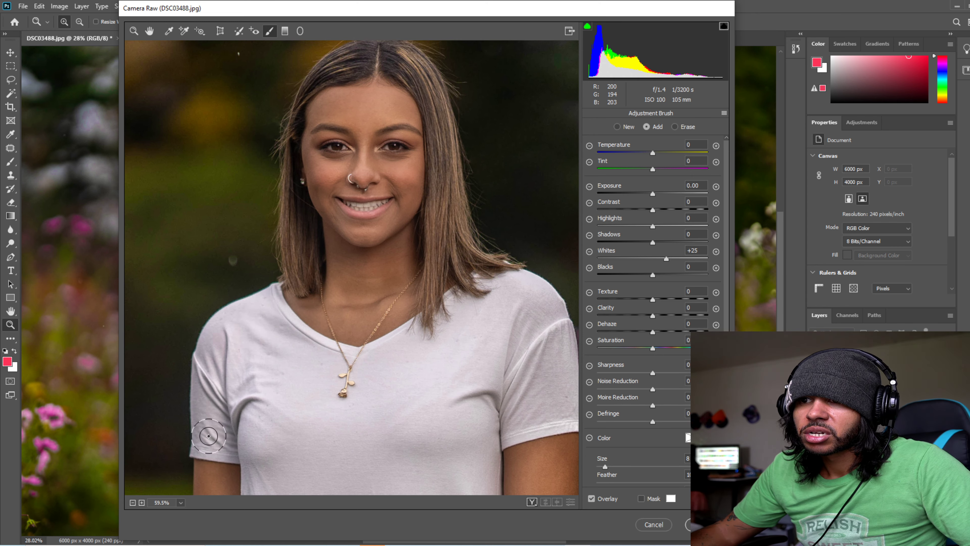
# - Set the painted shirt area's Whites to +38 and Highlights to +8, and apply the filter
pyautogui.moveTo(664, 256); pyautogui.dragTo(685, 257)
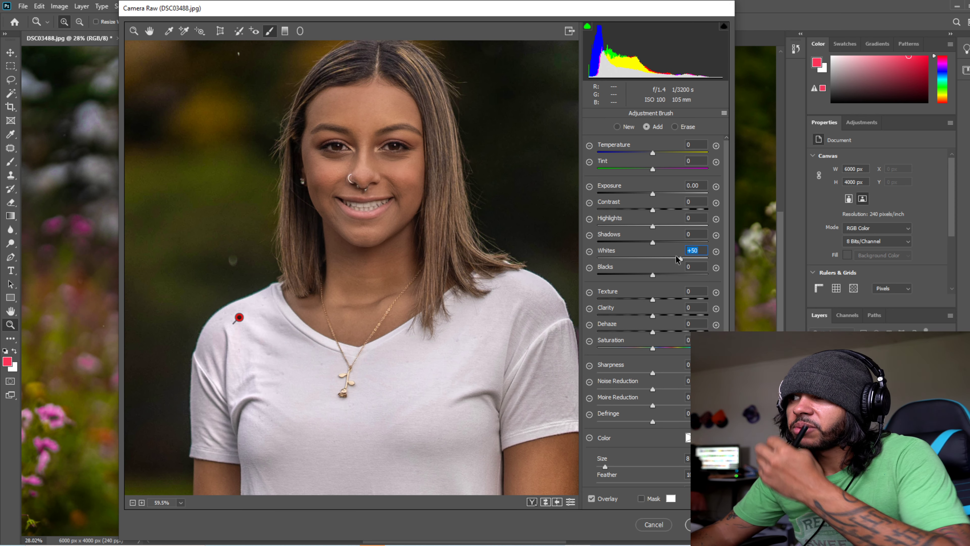
pyautogui.moveTo(676, 256); pyautogui.dragTo(657, 227)
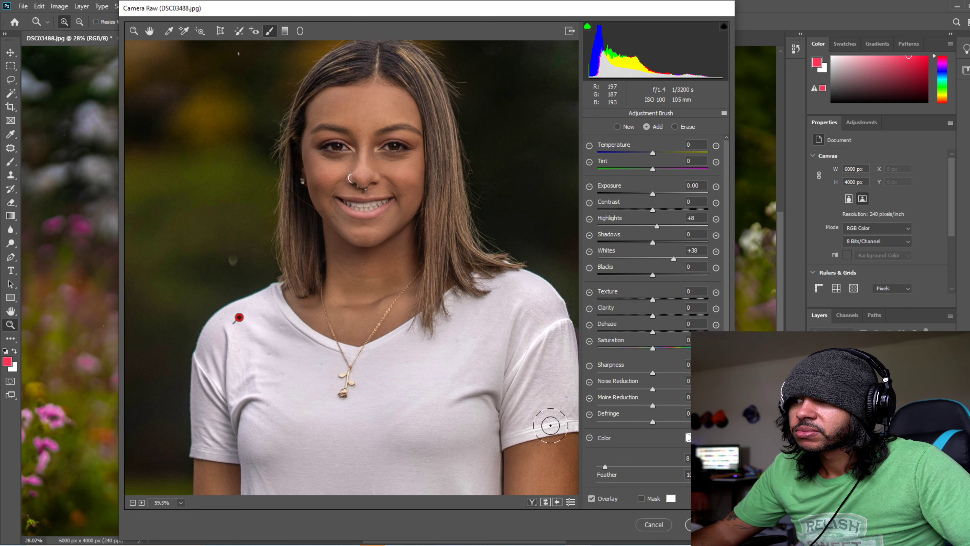
pyautogui.click(703, 524)
# - Examine the brightened shirt up close and the subject in the whole photo
pyautogui.rightClick(430, 292)
pyautogui.click(439, 300)
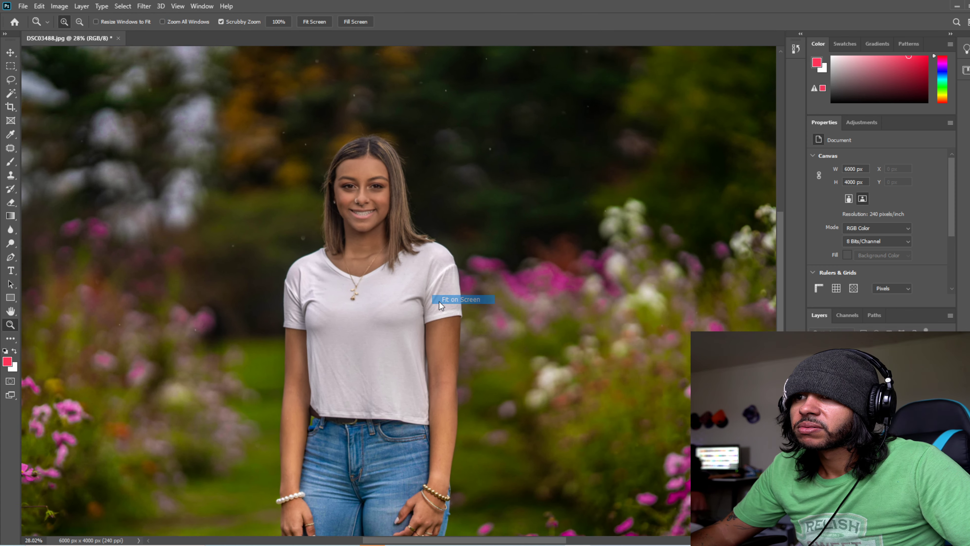
pyautogui.moveTo(428, 286); pyautogui.dragTo(438, 282)
pyautogui.moveTo(222, 244); pyautogui.dragTo(210, 245)
pyautogui.rightClick(244, 253)
pyautogui.click(277, 258)
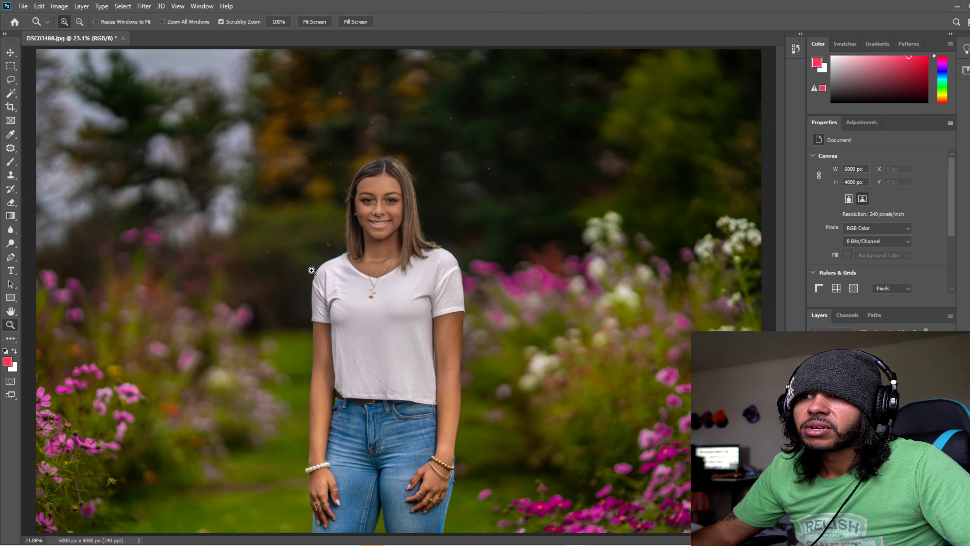
pyautogui.moveTo(301, 268); pyautogui.dragTo(366, 282)
pyautogui.moveTo(439, 342)
pyautogui.mouseDown()
pyautogui.moveTo(490, 350)
pyautogui.moveTo(455, 346)
pyautogui.mouseUp()
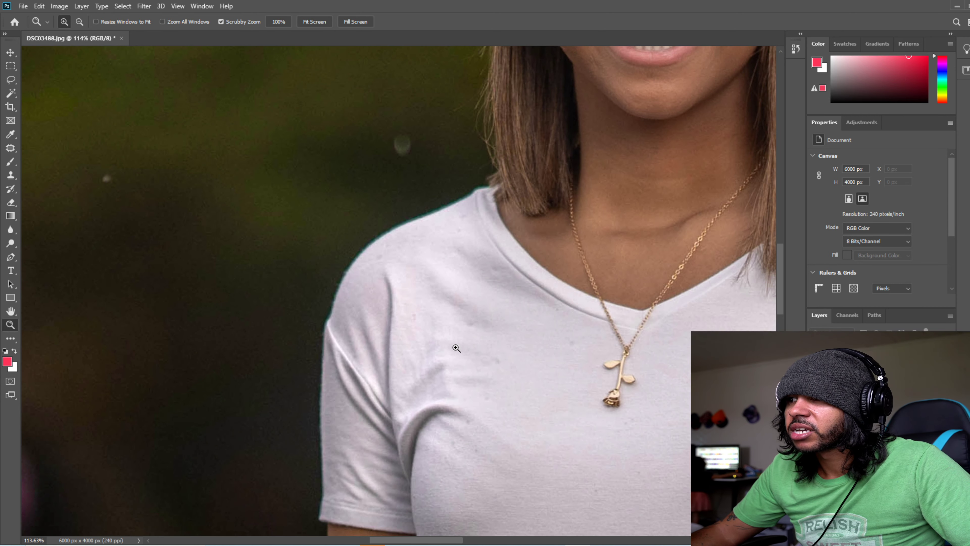
pyautogui.rightClick(455, 346)
pyautogui.click(473, 354)
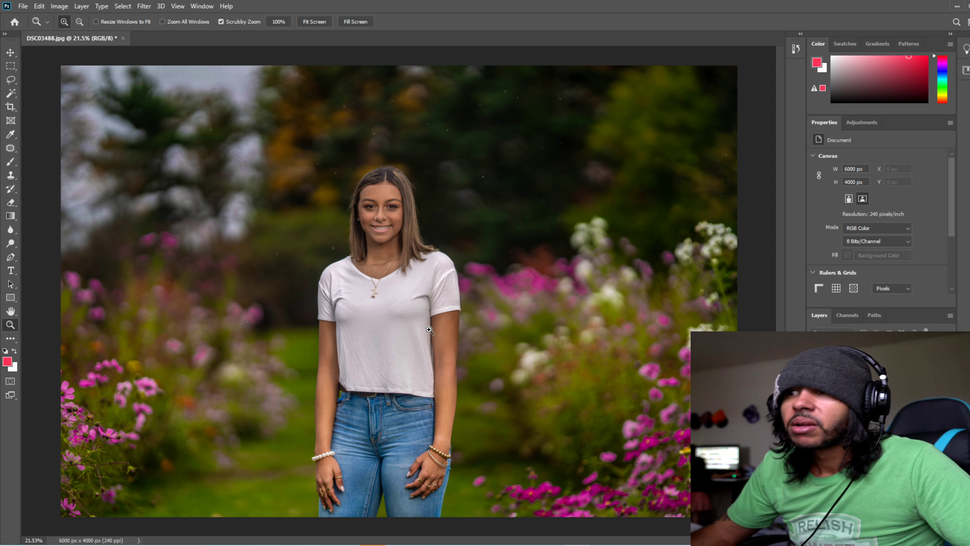
# - Open Liquify and subtly reshape the hair beside the earring with the Forward Warp tool, using brush sizes between 200 and 300
pyautogui.click(145, 6)
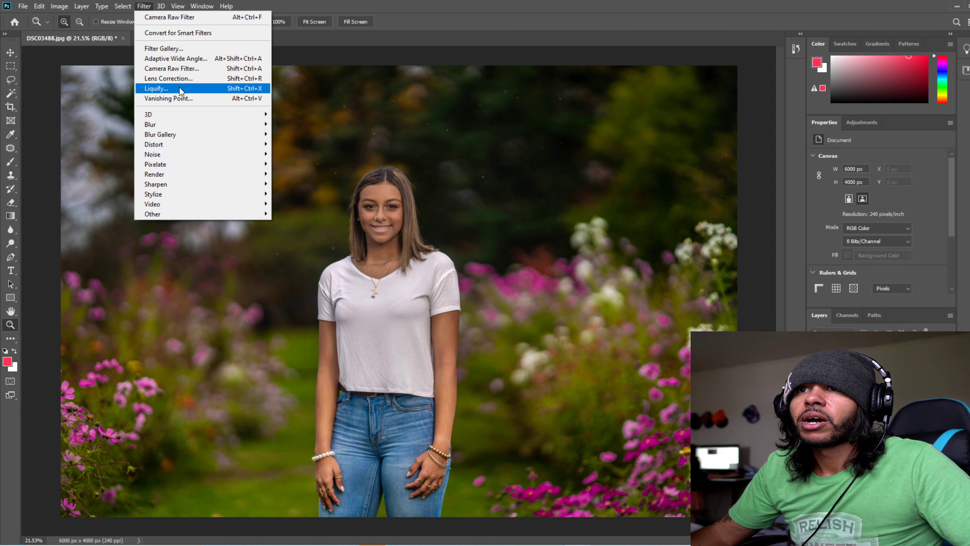
pyautogui.click(156, 88)
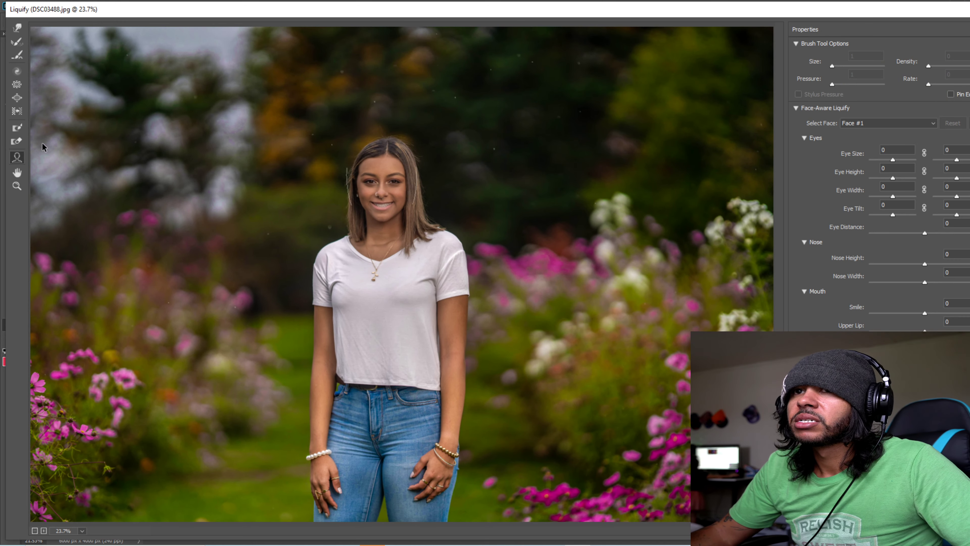
pyautogui.press('[')
pyautogui.press('[')
pyautogui.press('[')
pyautogui.press('[')
pyautogui.press('[')
pyautogui.press('[')
pyautogui.press('[')
pyautogui.press('[')
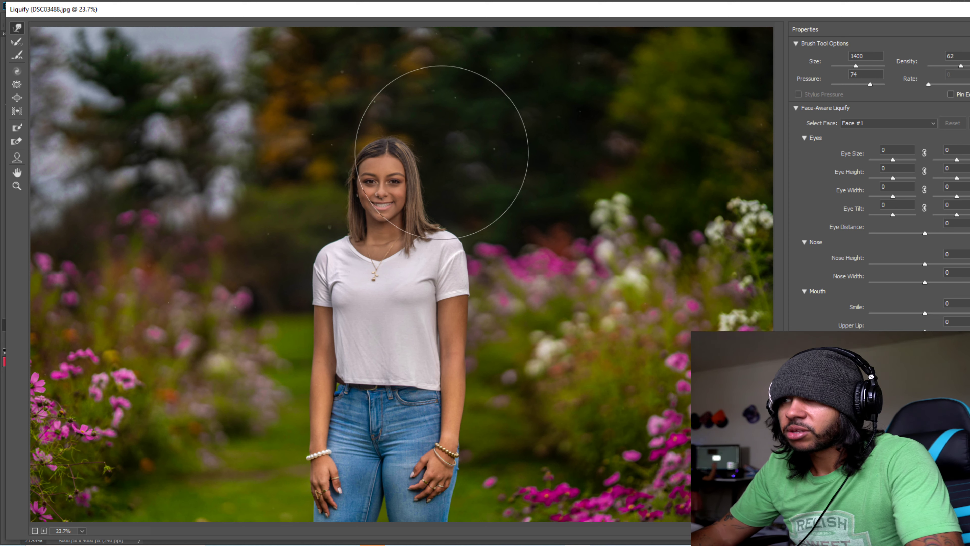
pyautogui.press('[')
pyautogui.press('[')
pyautogui.press('[')
pyautogui.press('[')
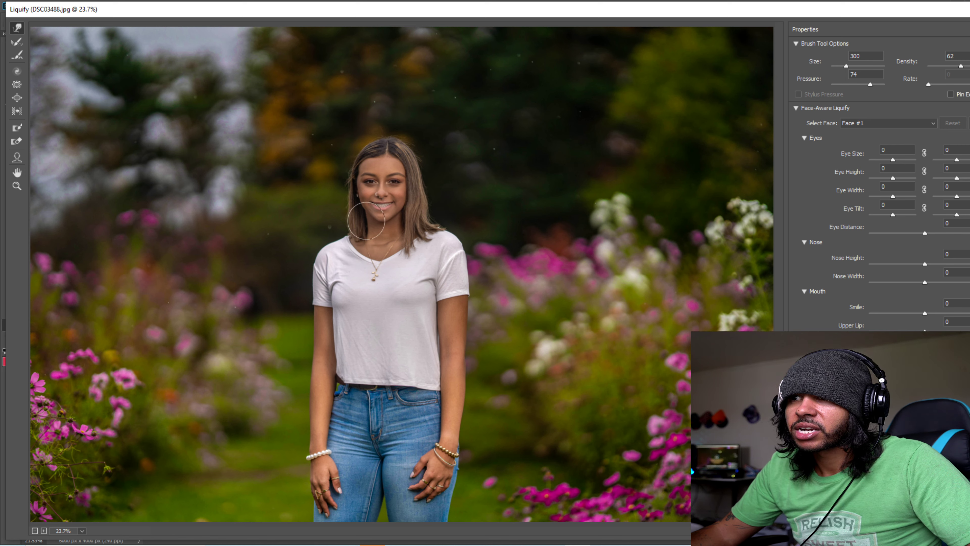
pyautogui.press('[')
pyautogui.press('[')
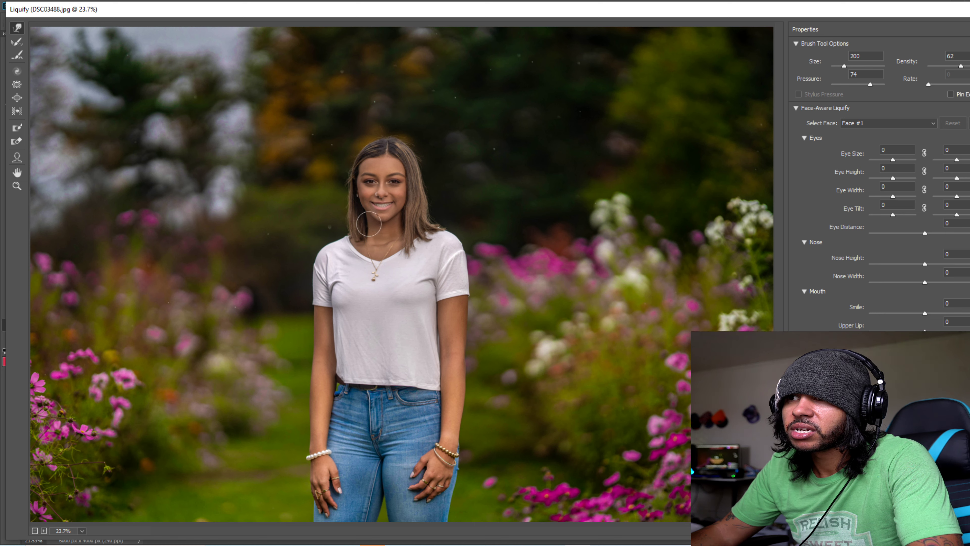
pyautogui.press(']')
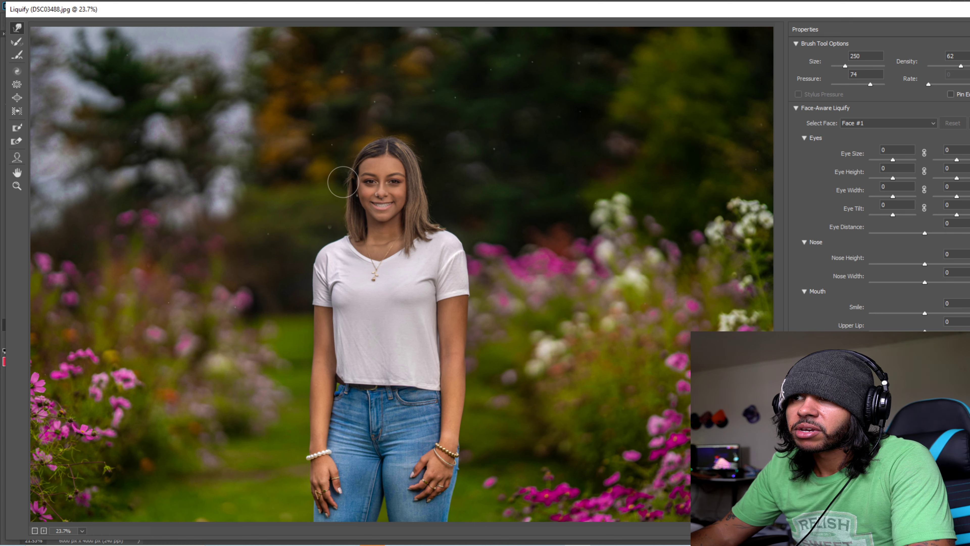
pyautogui.press('[')
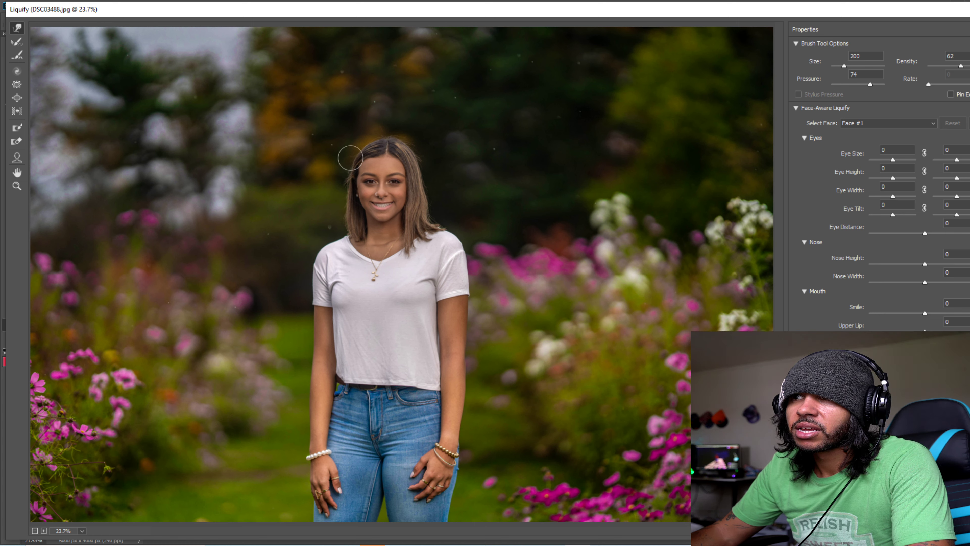
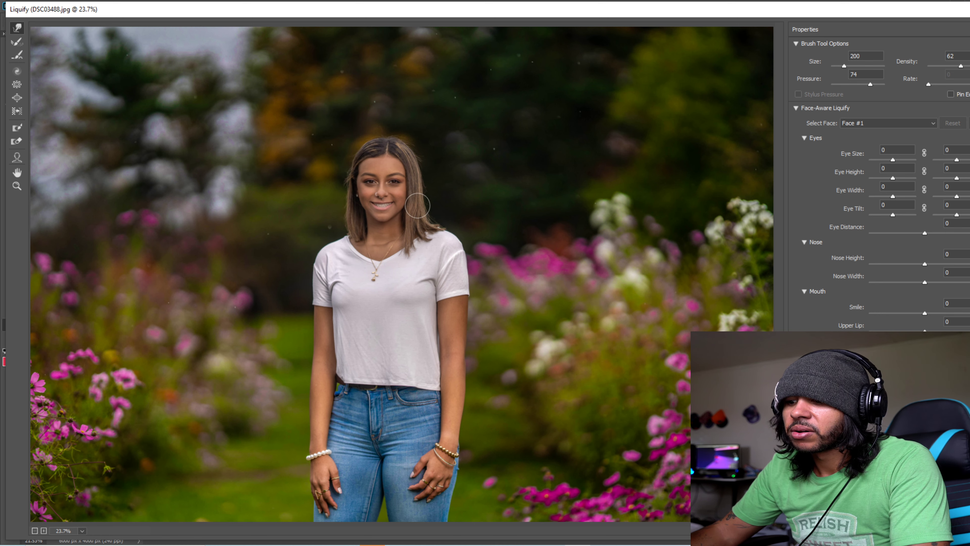
# - Refine the hair on the other side of the face and near the shoulder with warp brush sizes between 100 and 200
pyautogui.press('[')
pyautogui.press('[')
pyautogui.press('[')
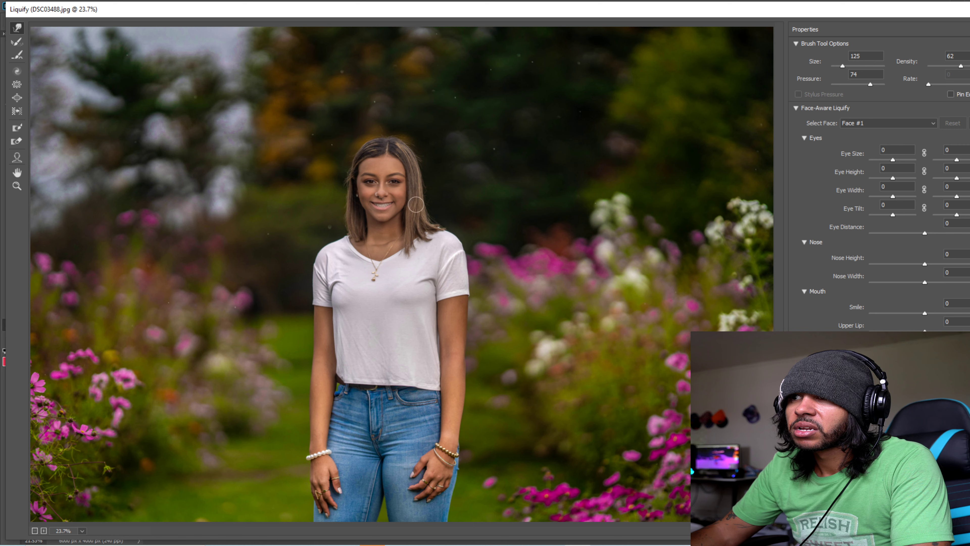
pyautogui.press('[')
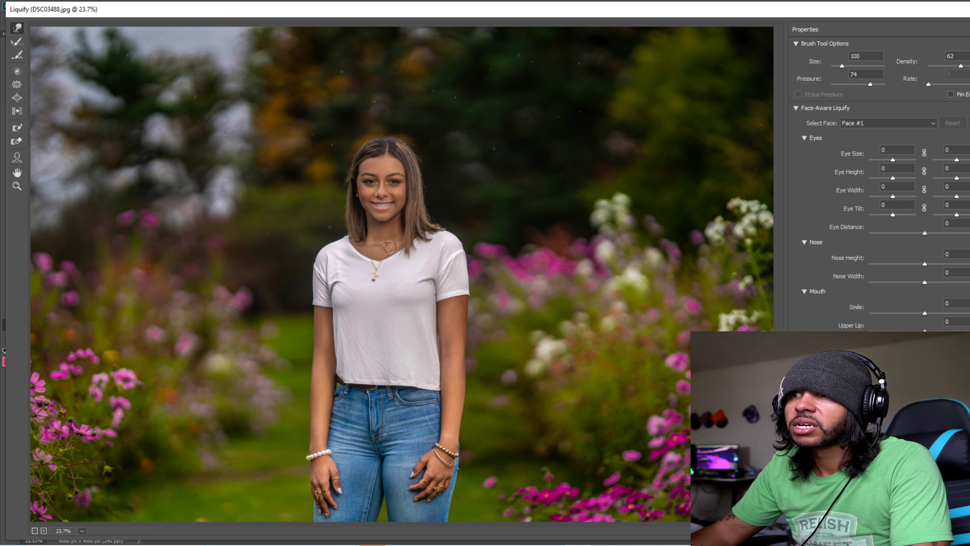
pyautogui.press(']')
pyautogui.press(']')
pyautogui.press(']')
pyautogui.press(']')
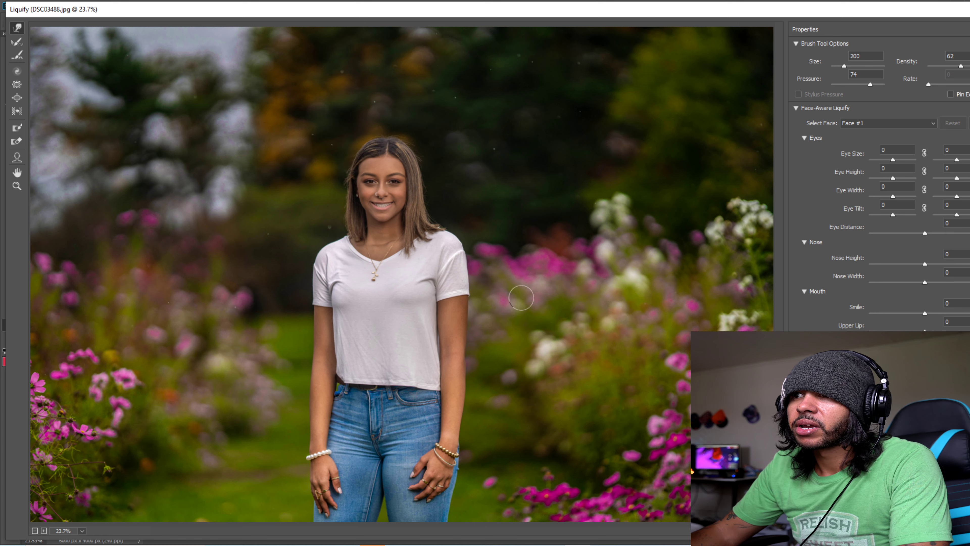
pyautogui.press('[')
pyautogui.press('[')
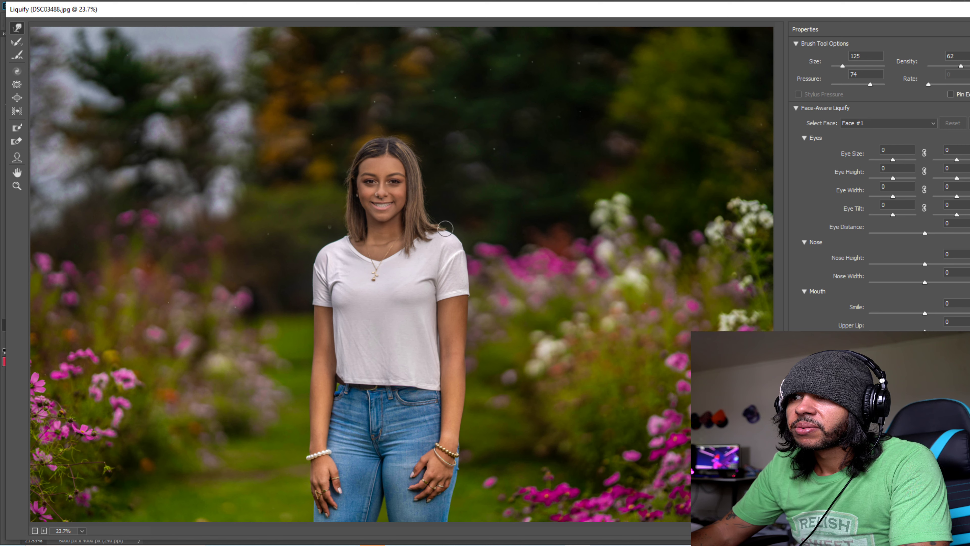
# - Slightly slim the shoulders and shirt sleeves with the warp brush at sizes 700 and 400, and apply Liquify
pyautogui.press(']')
pyautogui.press(']')
pyautogui.press(']')
pyautogui.press(']')
pyautogui.press(']')
pyautogui.press(']')
pyautogui.press(']')
pyautogui.press(']')
pyautogui.press(']')
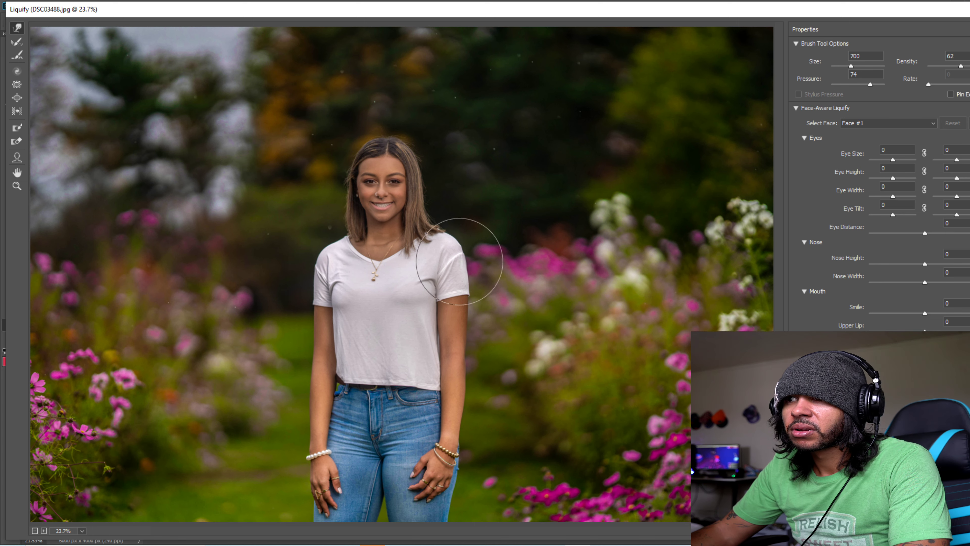
pyautogui.press('[')
pyautogui.press('[')
pyautogui.press('[')
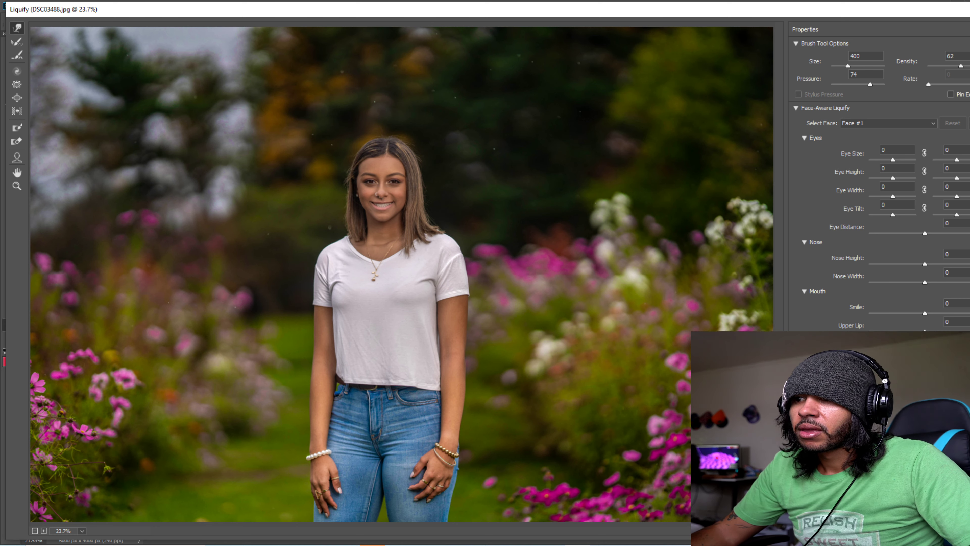
pyautogui.press('Return')
pyautogui.moveTo(409, 279); pyautogui.dragTo(404, 277)
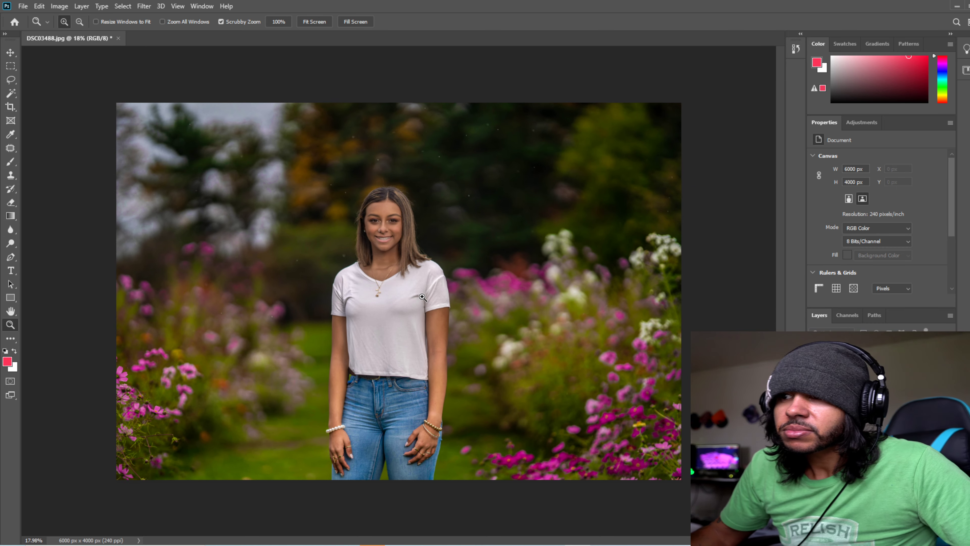
pyautogui.moveTo(348, 373); pyautogui.dragTo(324, 350)
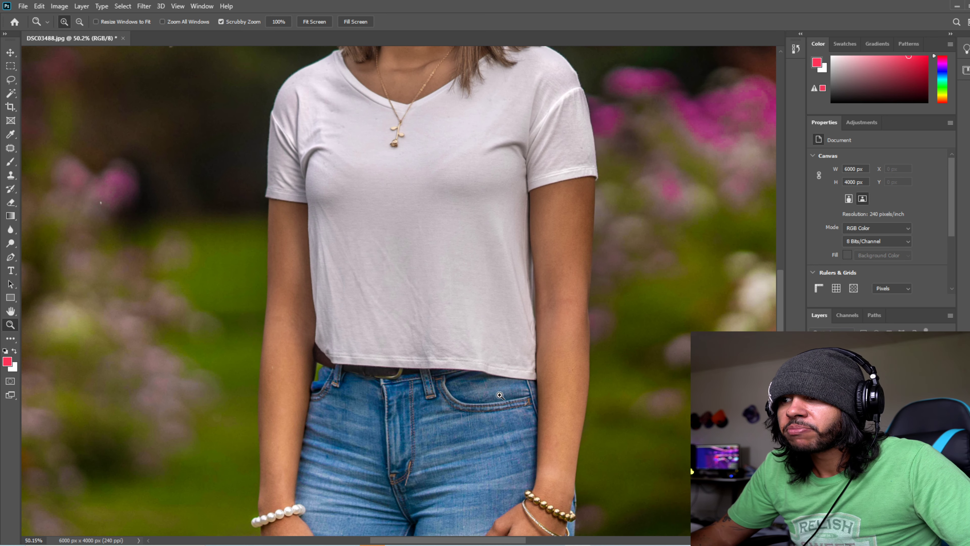
# - Add a Camera Raw post-crop vignette to the whole photo with amount -21, midpoint 69, roundness -19, feather 56 and highlights 41
pyautogui.moveTo(500, 395); pyautogui.dragTo(470, 322)
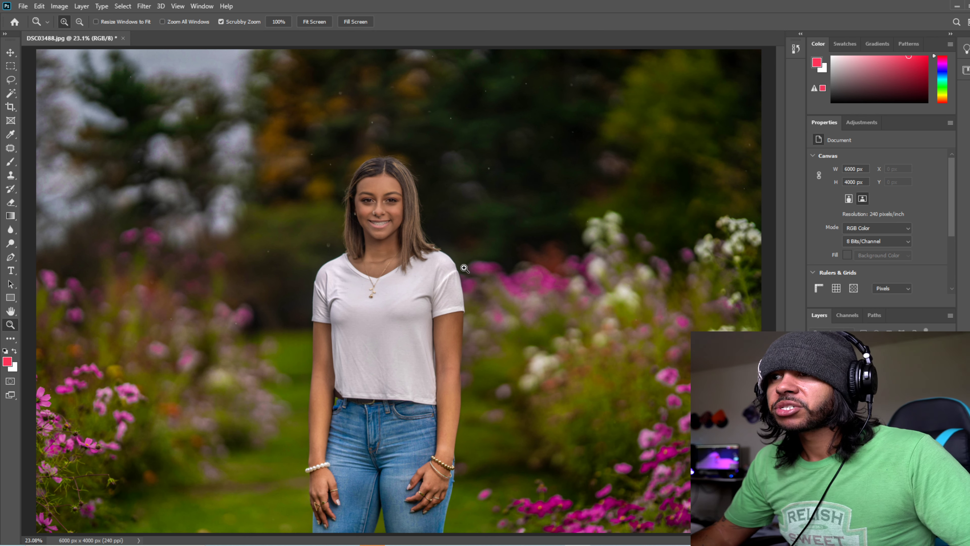
pyautogui.moveTo(464, 268); pyautogui.dragTo(427, 262)
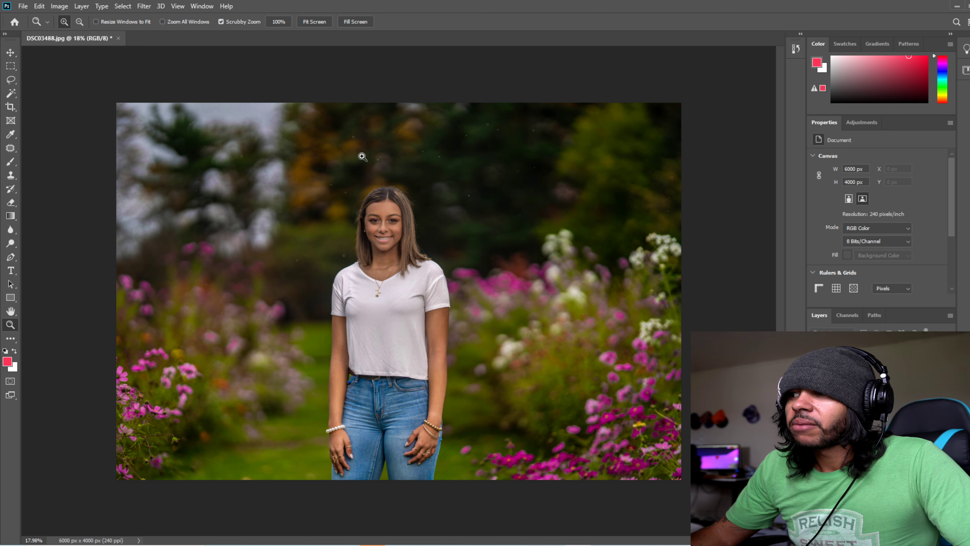
pyautogui.click(144, 6)
pyautogui.click(183, 66)
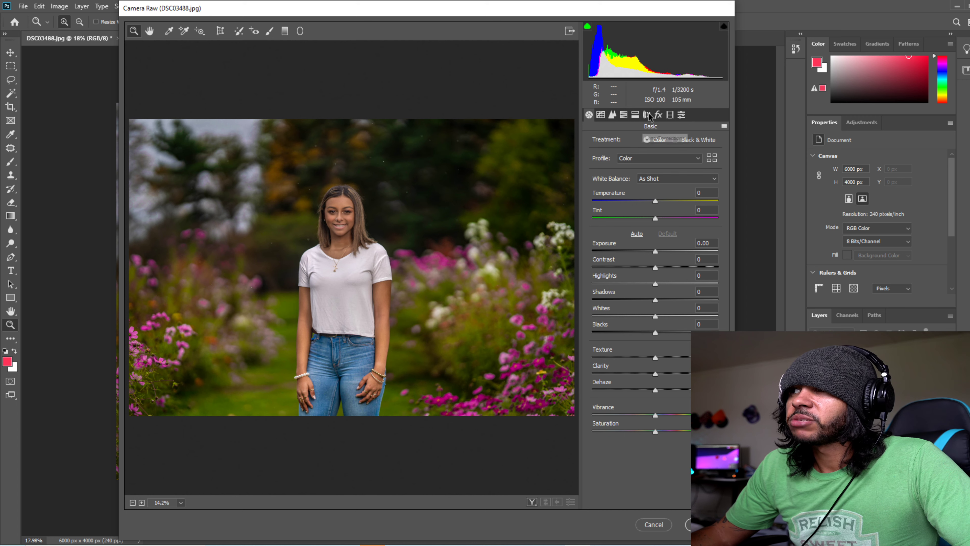
pyautogui.click(635, 115)
pyautogui.click(657, 115)
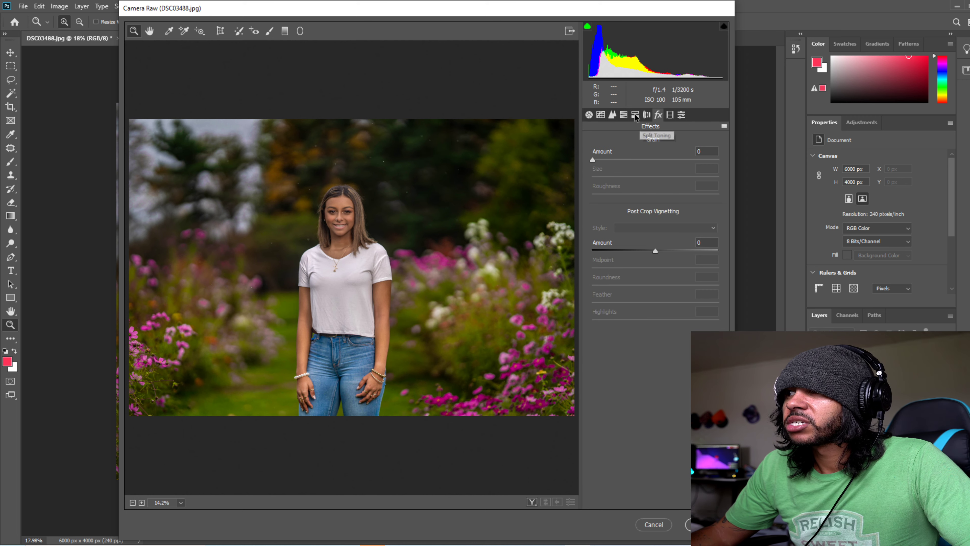
pyautogui.moveTo(656, 252); pyautogui.dragTo(655, 293)
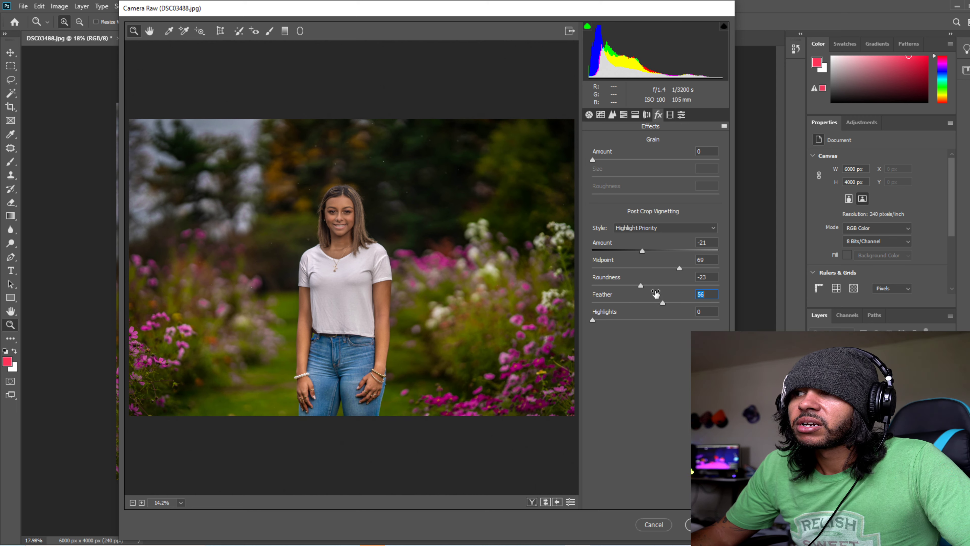
pyautogui.click(605, 320)
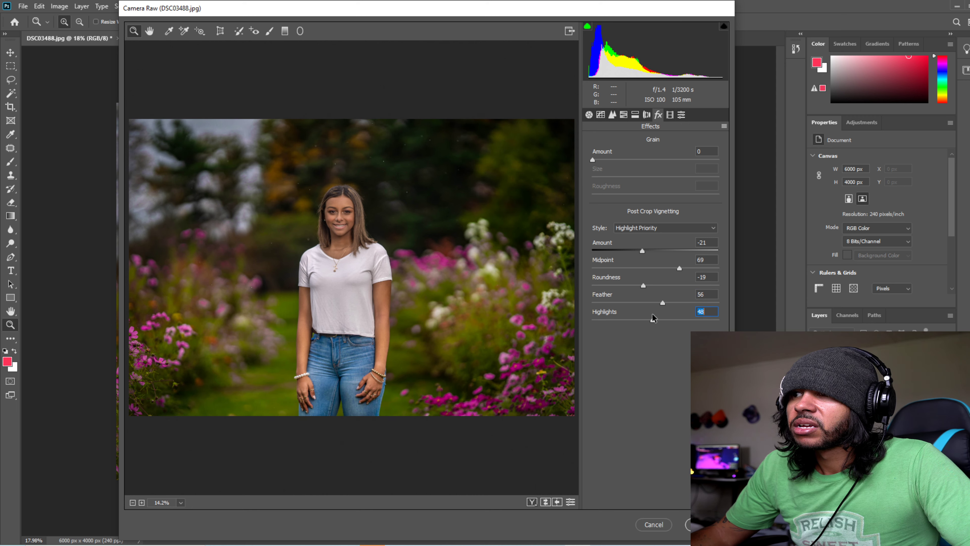
# - Strengthen the vignette to an amount of about -34, compare the photo with and without it, and apply the Camera Raw filter
pyautogui.moveTo(646, 250); pyautogui.dragTo(635, 247)
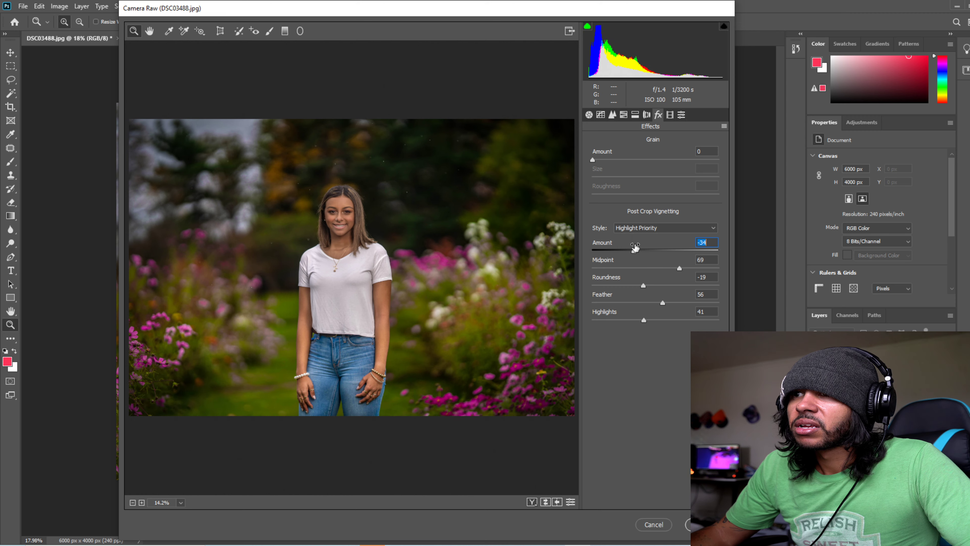
pyautogui.press('p')
pyautogui.press('p')
pyautogui.press('p')
pyautogui.press('p')
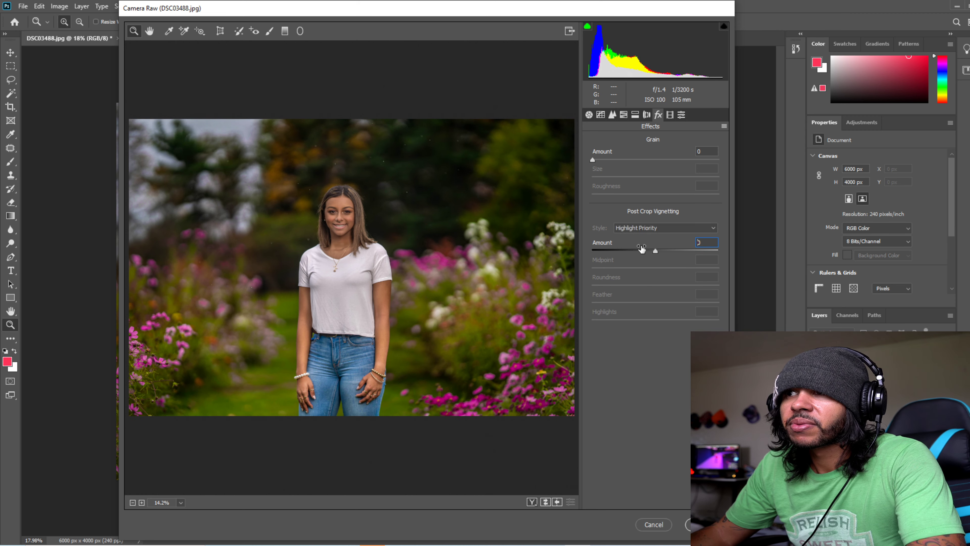
pyautogui.click(704, 524)
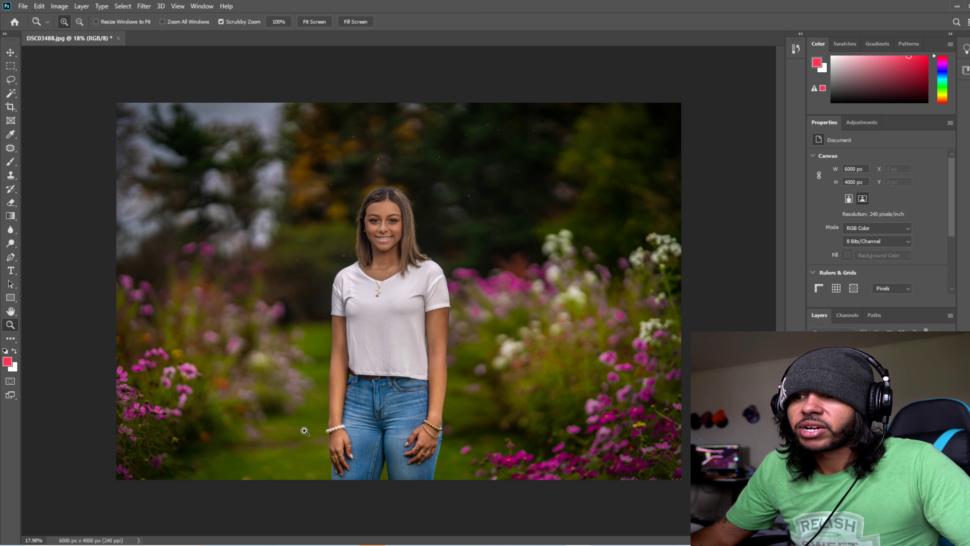
# - Darken the grass around the subject with the Camera Raw Adjustment Brush at highlights -55 and exposure -0.25, and apply the filter
pyautogui.click(150, 7)
pyautogui.click(165, 71)
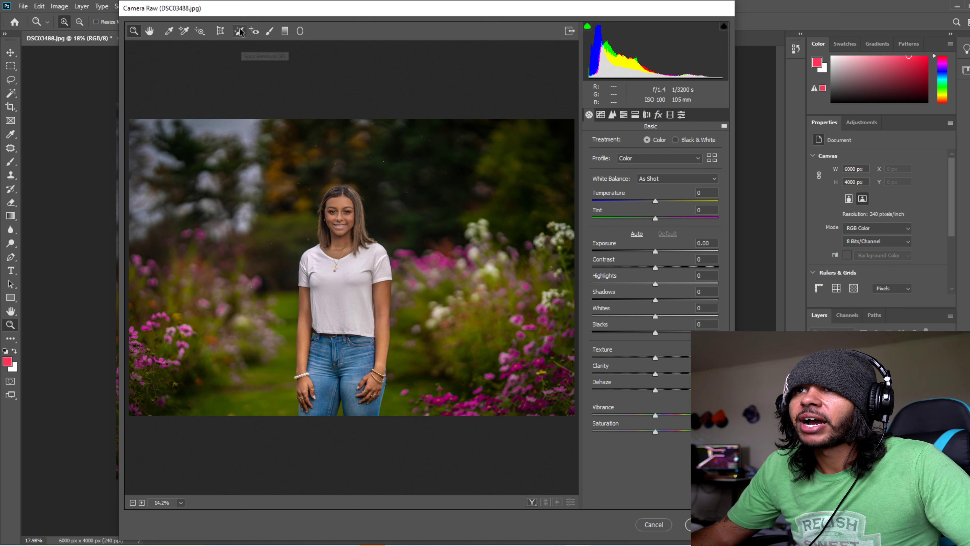
pyautogui.click(269, 31)
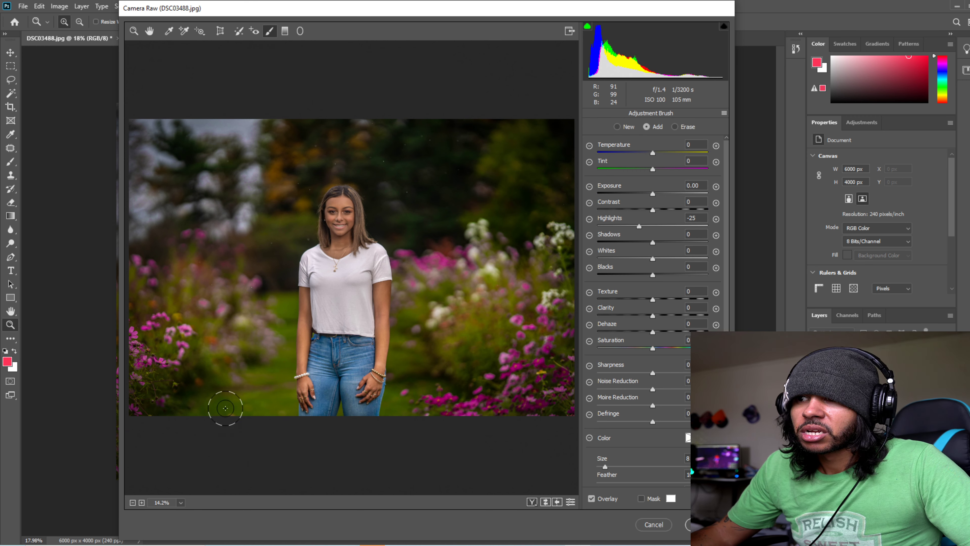
pyautogui.moveTo(342, 413)
pyautogui.mouseDown()
pyautogui.moveTo(394, 406)
pyautogui.moveTo(420, 322)
pyautogui.moveTo(416, 396)
pyautogui.moveTo(394, 405)
pyautogui.mouseUp()
pyautogui.moveTo(639, 226)
pyautogui.mouseDown()
pyautogui.moveTo(605, 225)
pyautogui.moveTo(622, 225)
pyautogui.mouseUp()
pyautogui.click(650, 193)
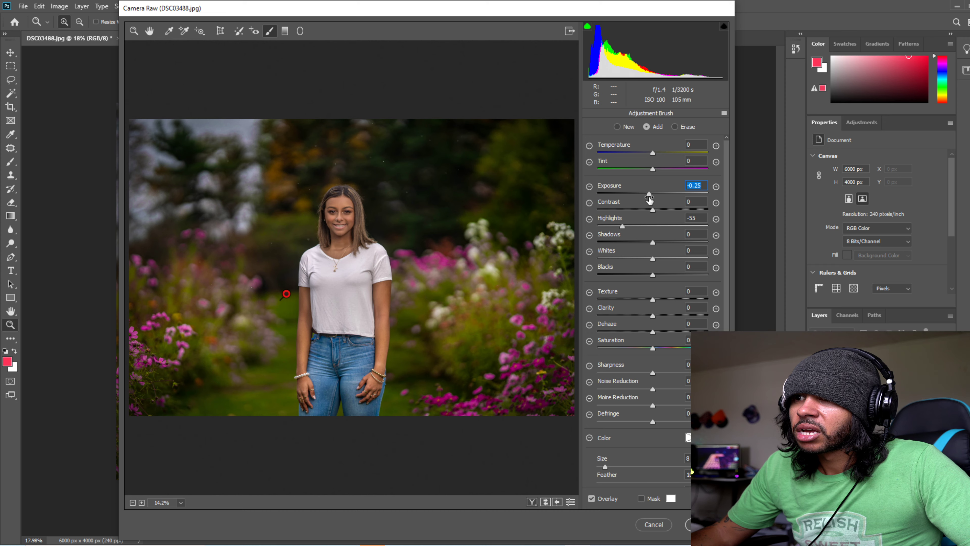
pyautogui.press('Return')
pyautogui.moveTo(493, 351); pyautogui.dragTo(452, 291)
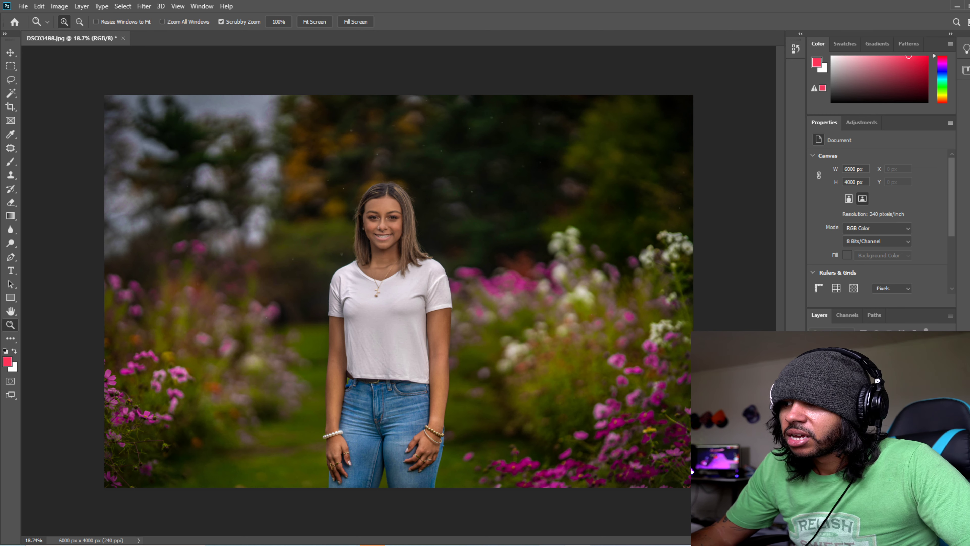
pyautogui.click(552, 500)
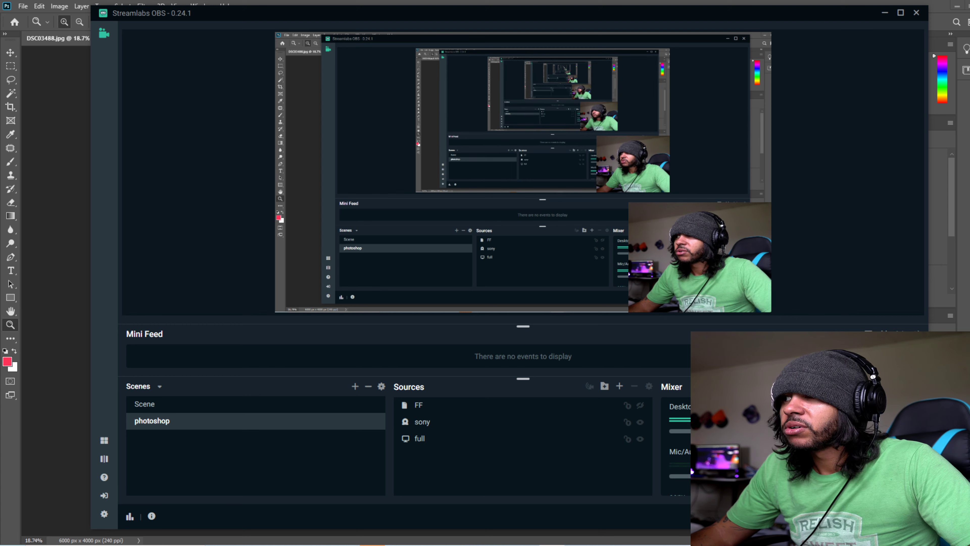